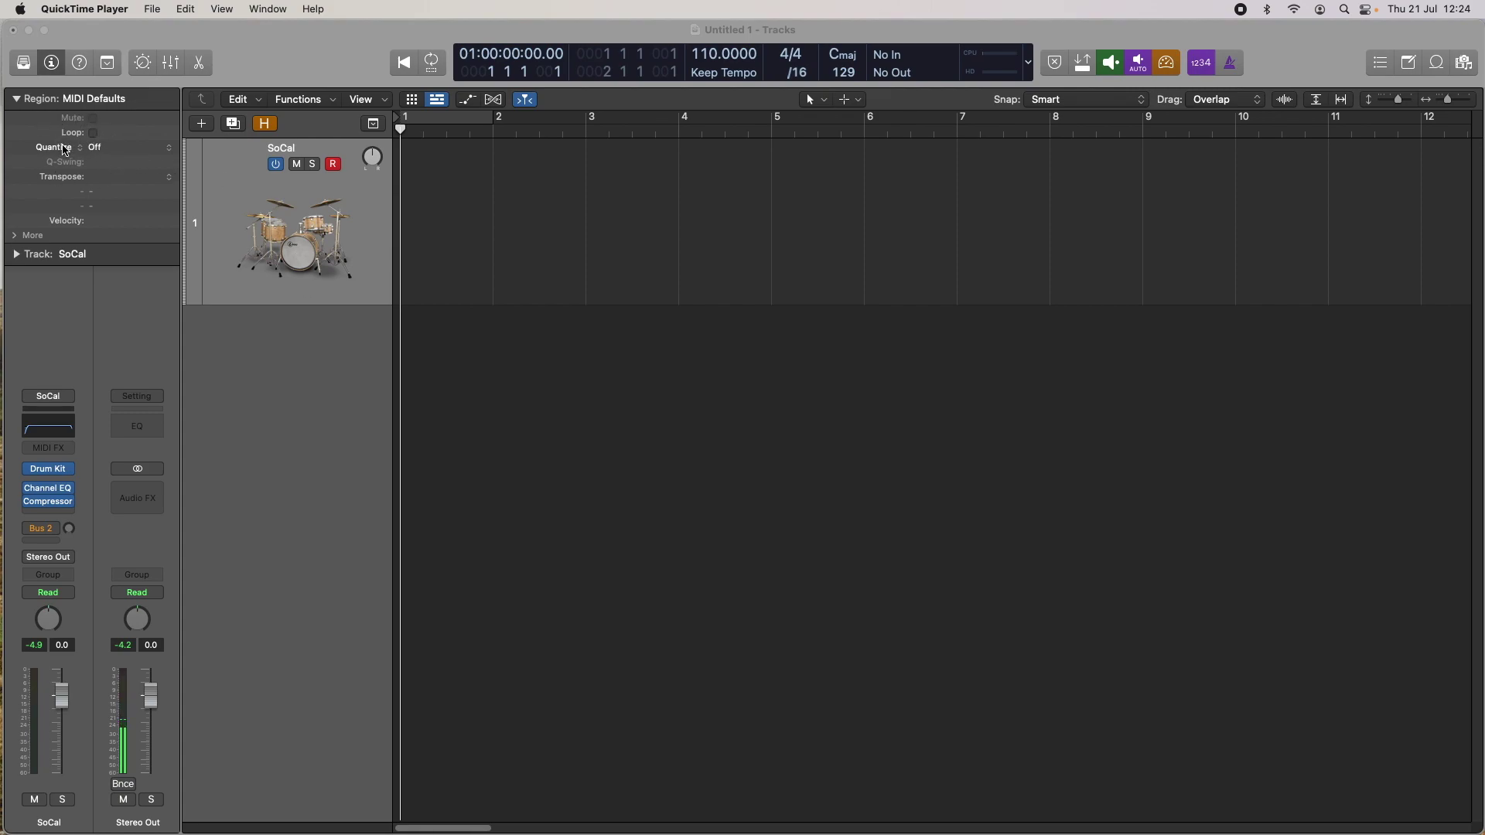
Bring Logic Pro to the front and reopen the Region inspector for the empty SoCal track.
left_click(19, 103)
left_click(19, 103)
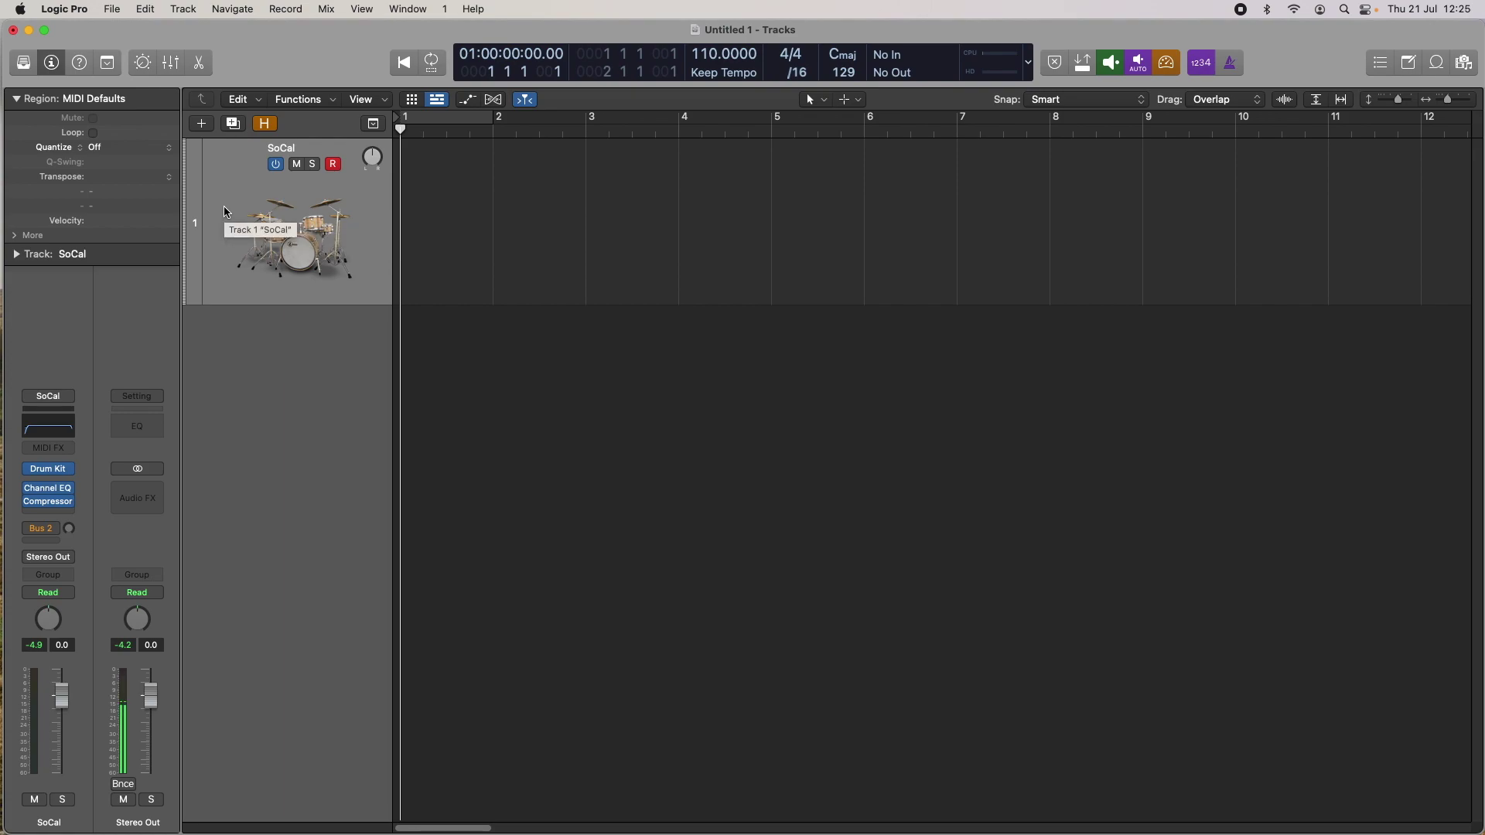
Create an empty one-bar MIDI region at bar 1 and open it in the Piano Roll, briefly viewing Score.
right_click(405, 186)
left_click(446, 196)
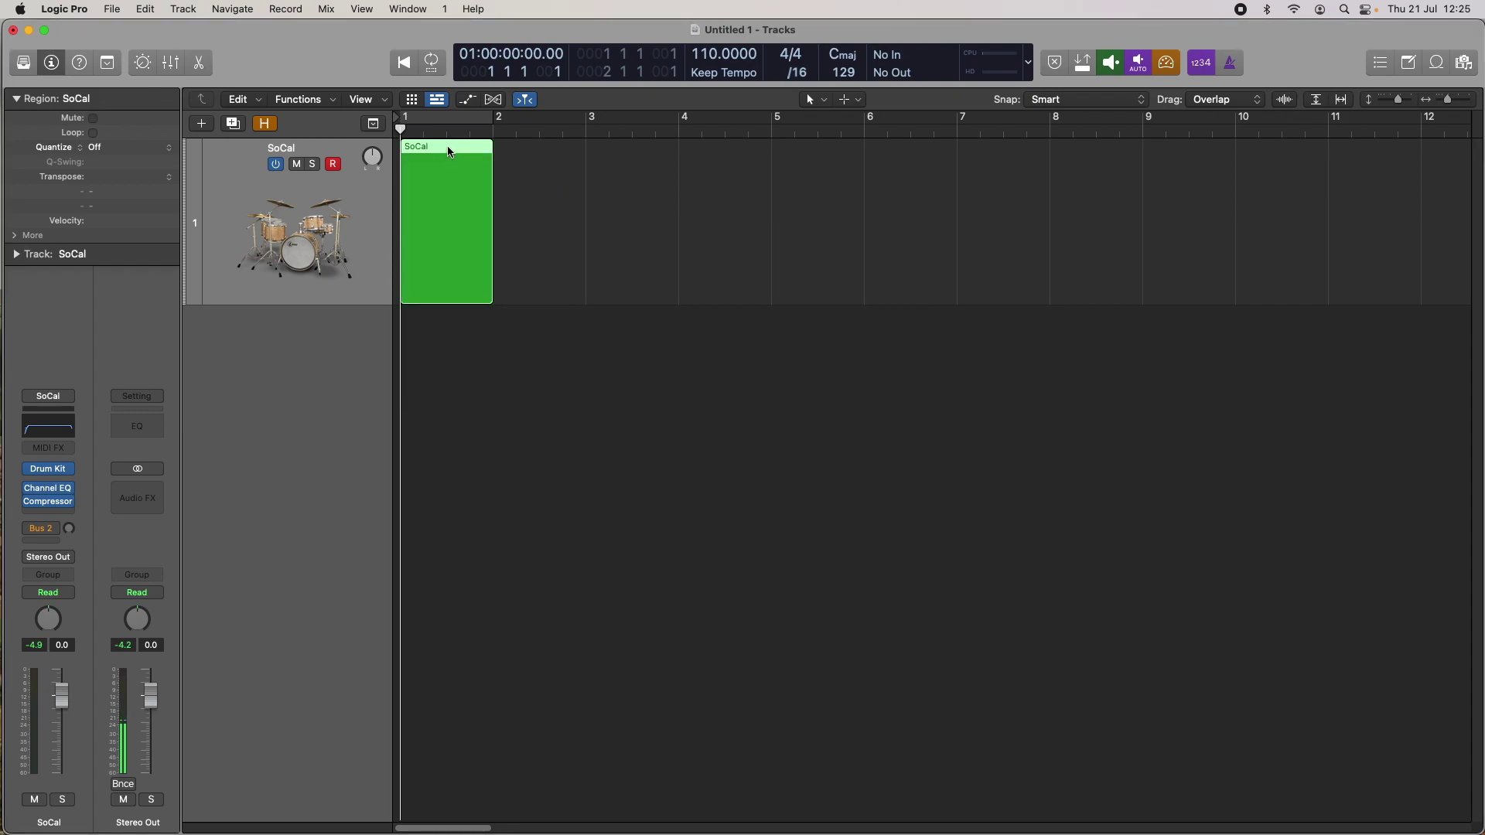
double_click(451, 152)
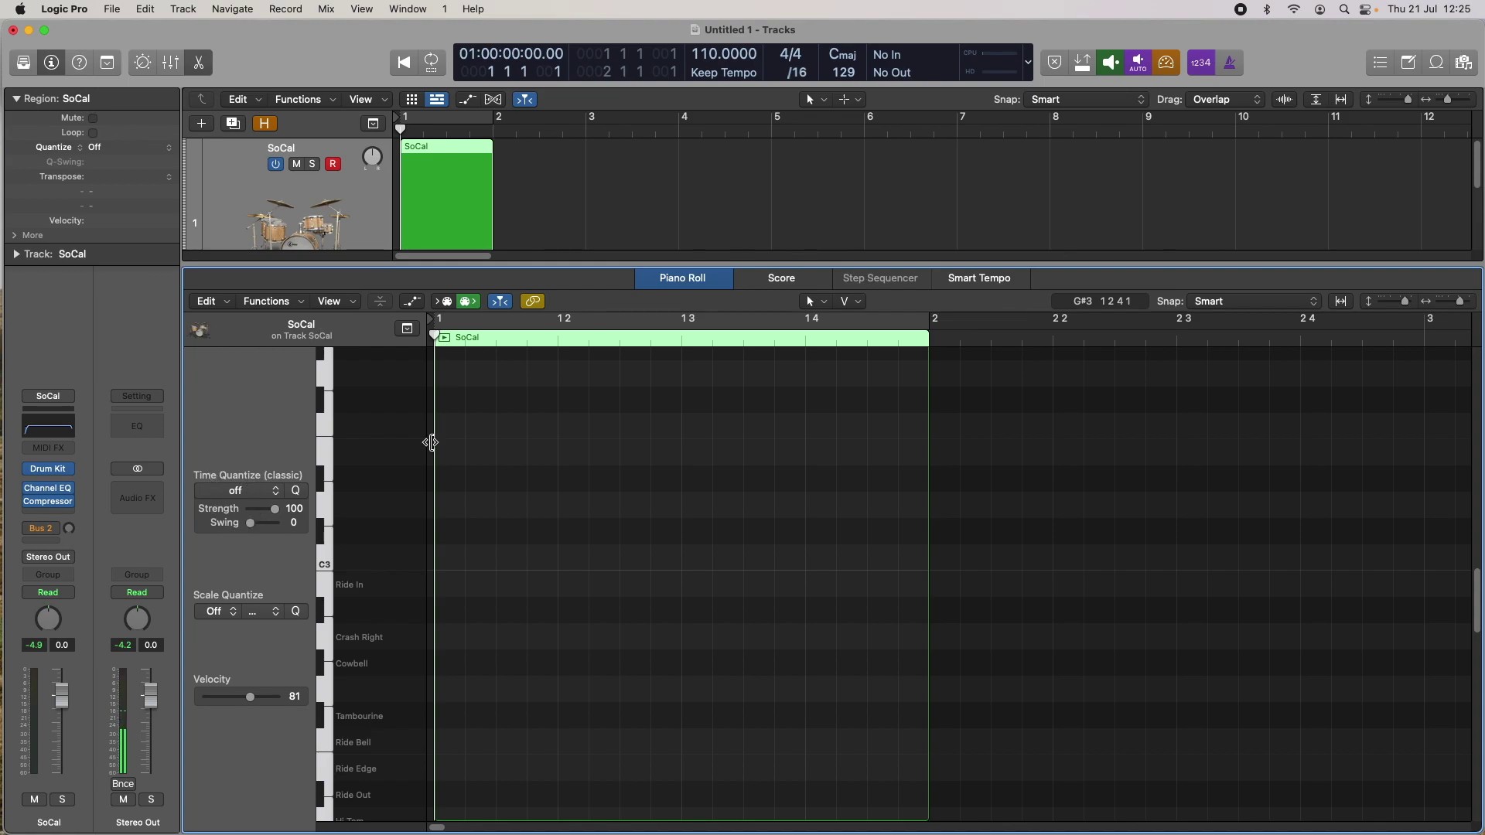
left_click(777, 280)
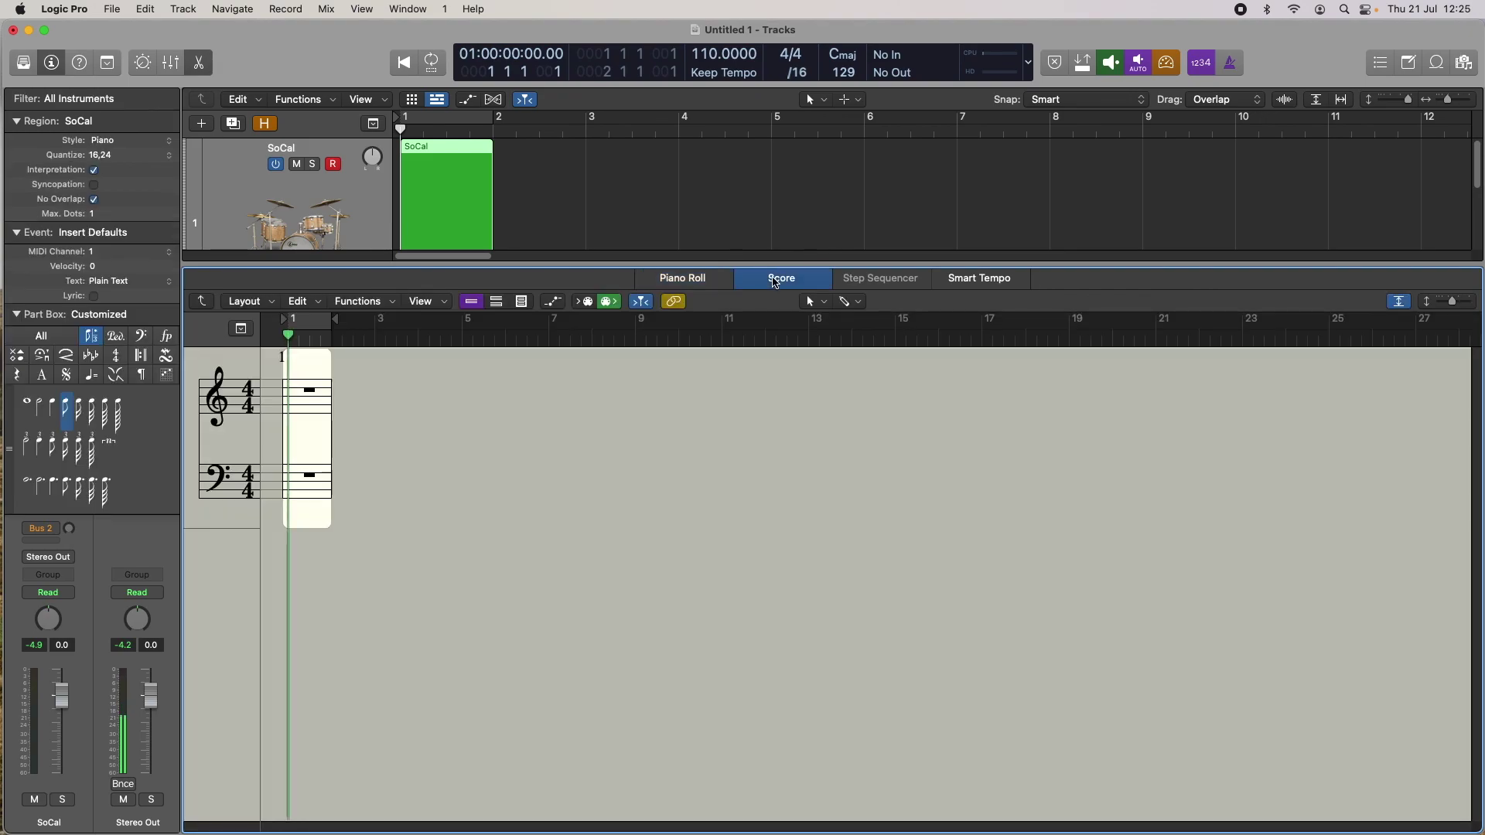
left_click(711, 283)
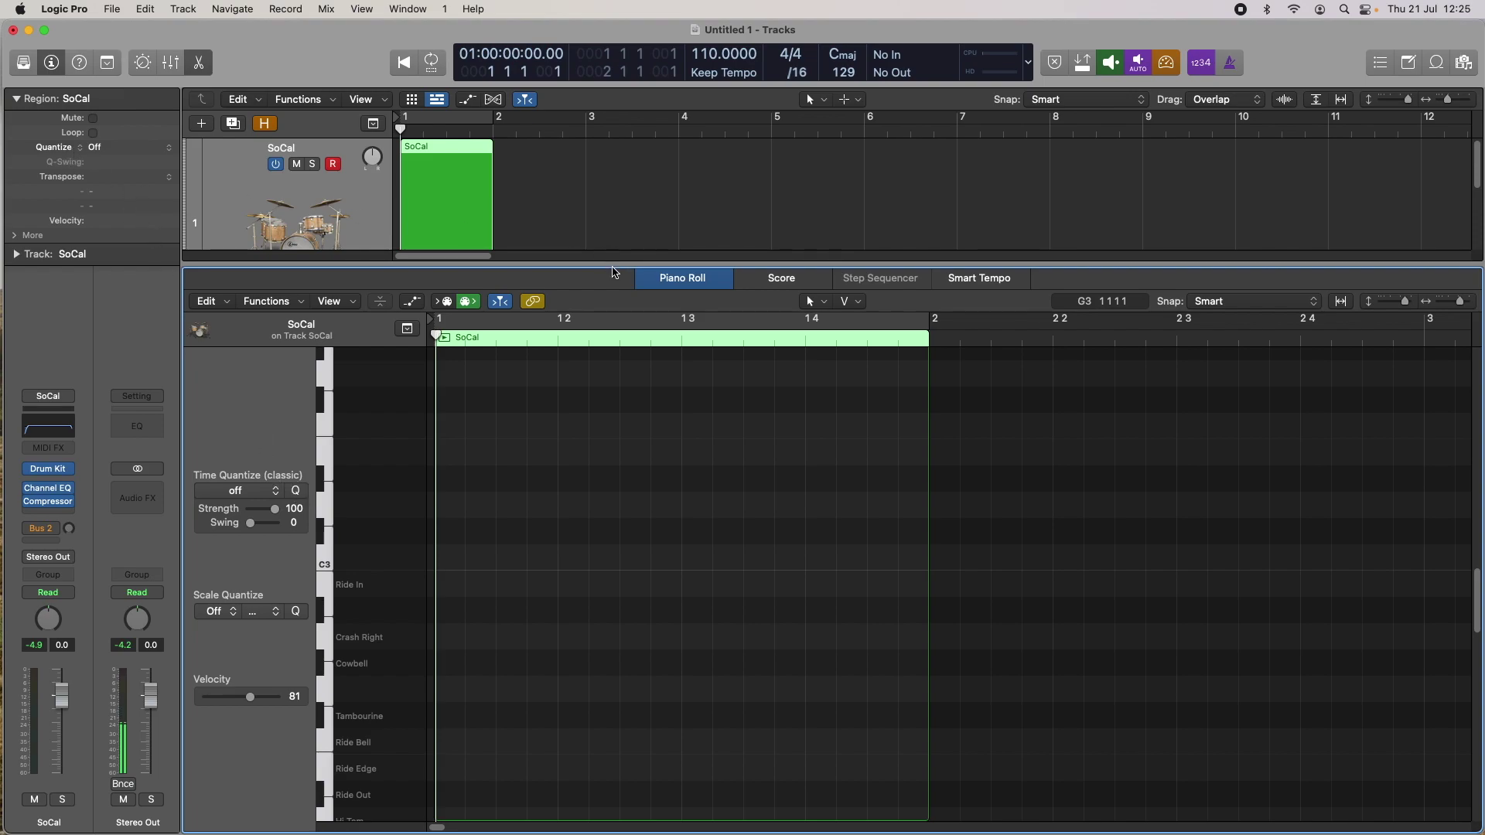
Close the editor, delete the empty region, and record a SoCal drum part spanning bars 2 to 8.
key("e")
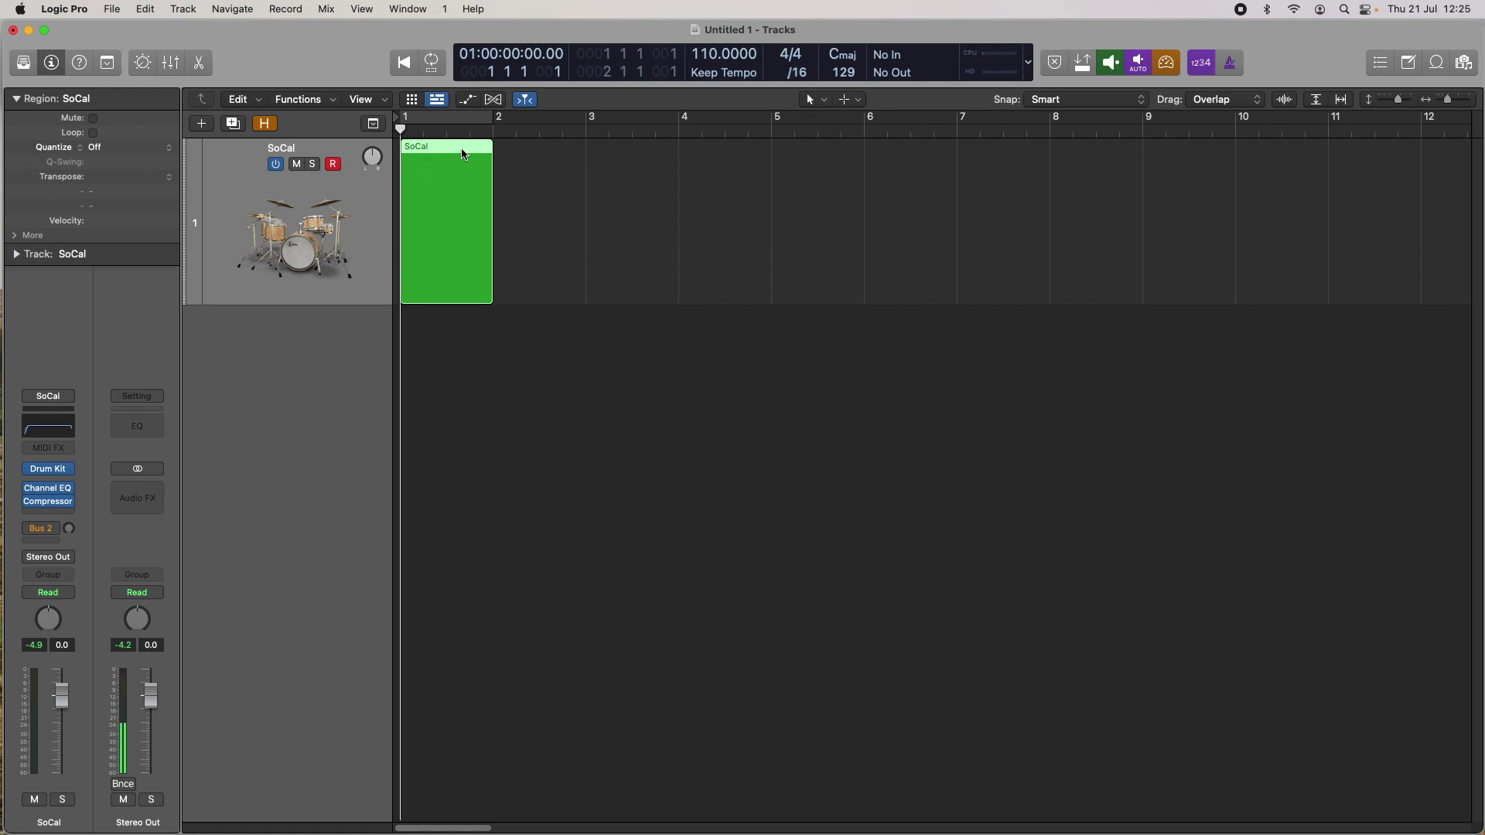
key("Delete")
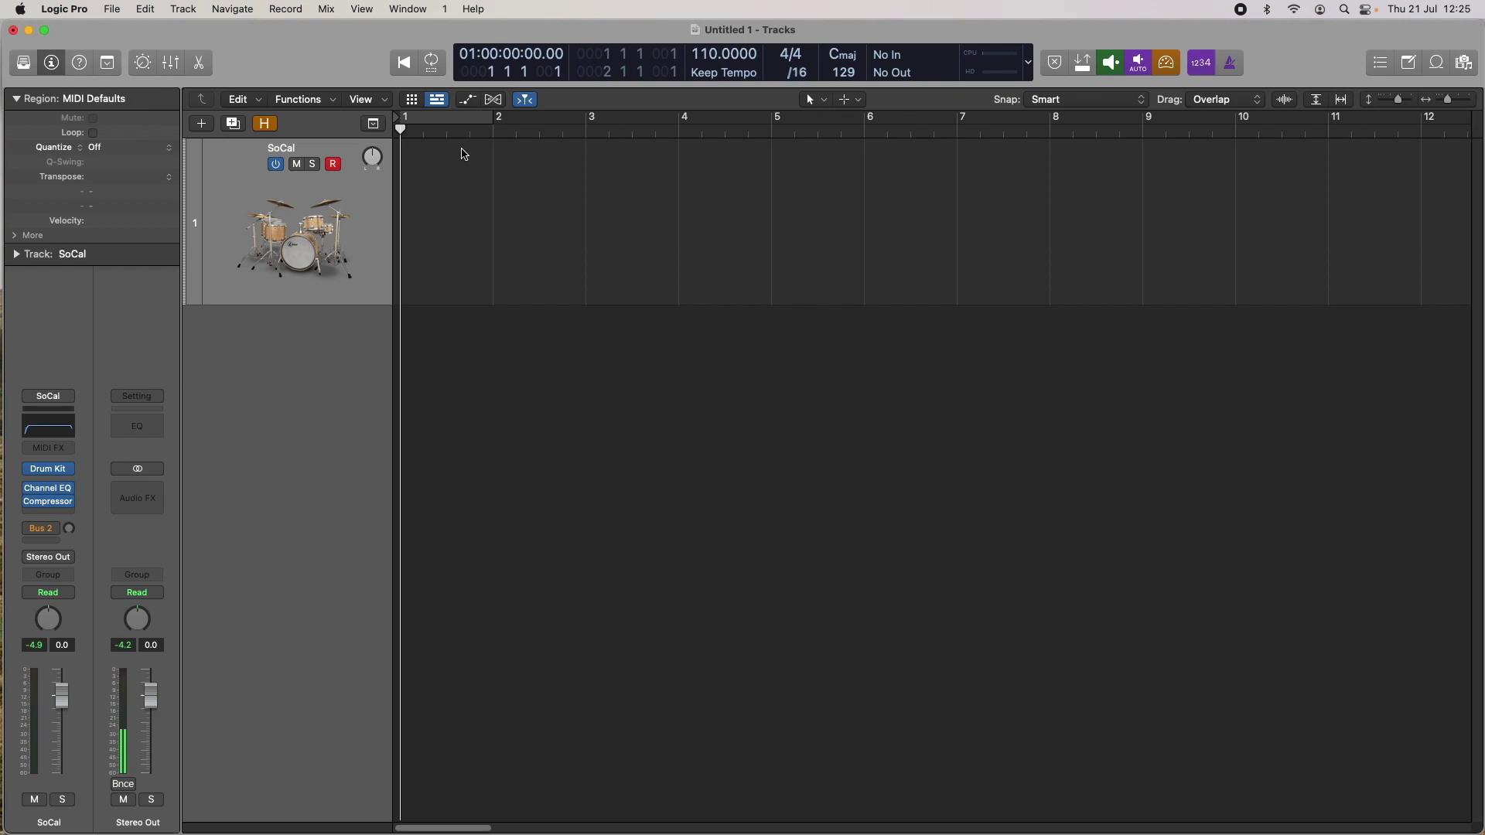
key("r")
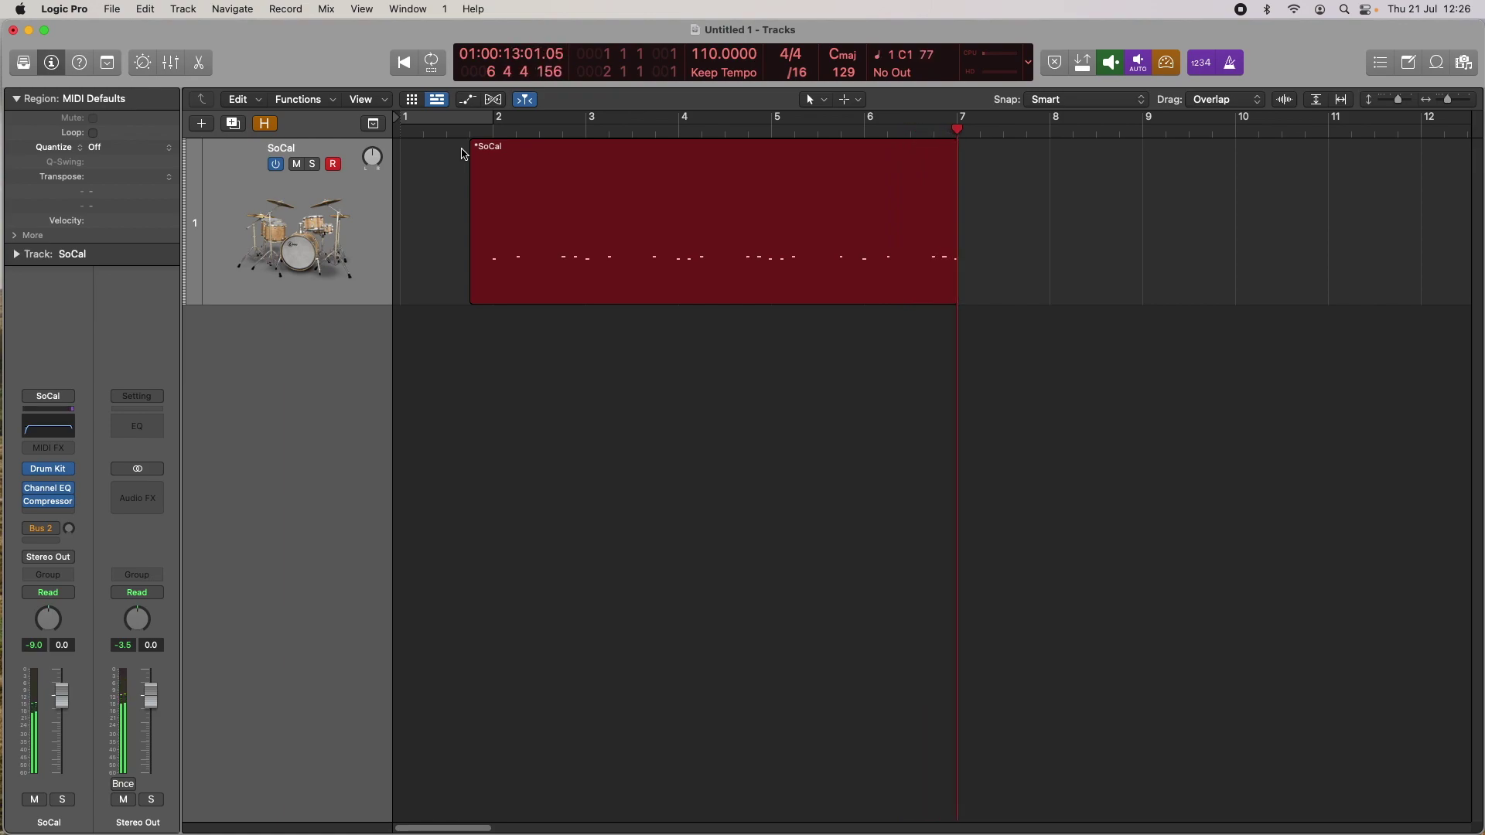
key("space")
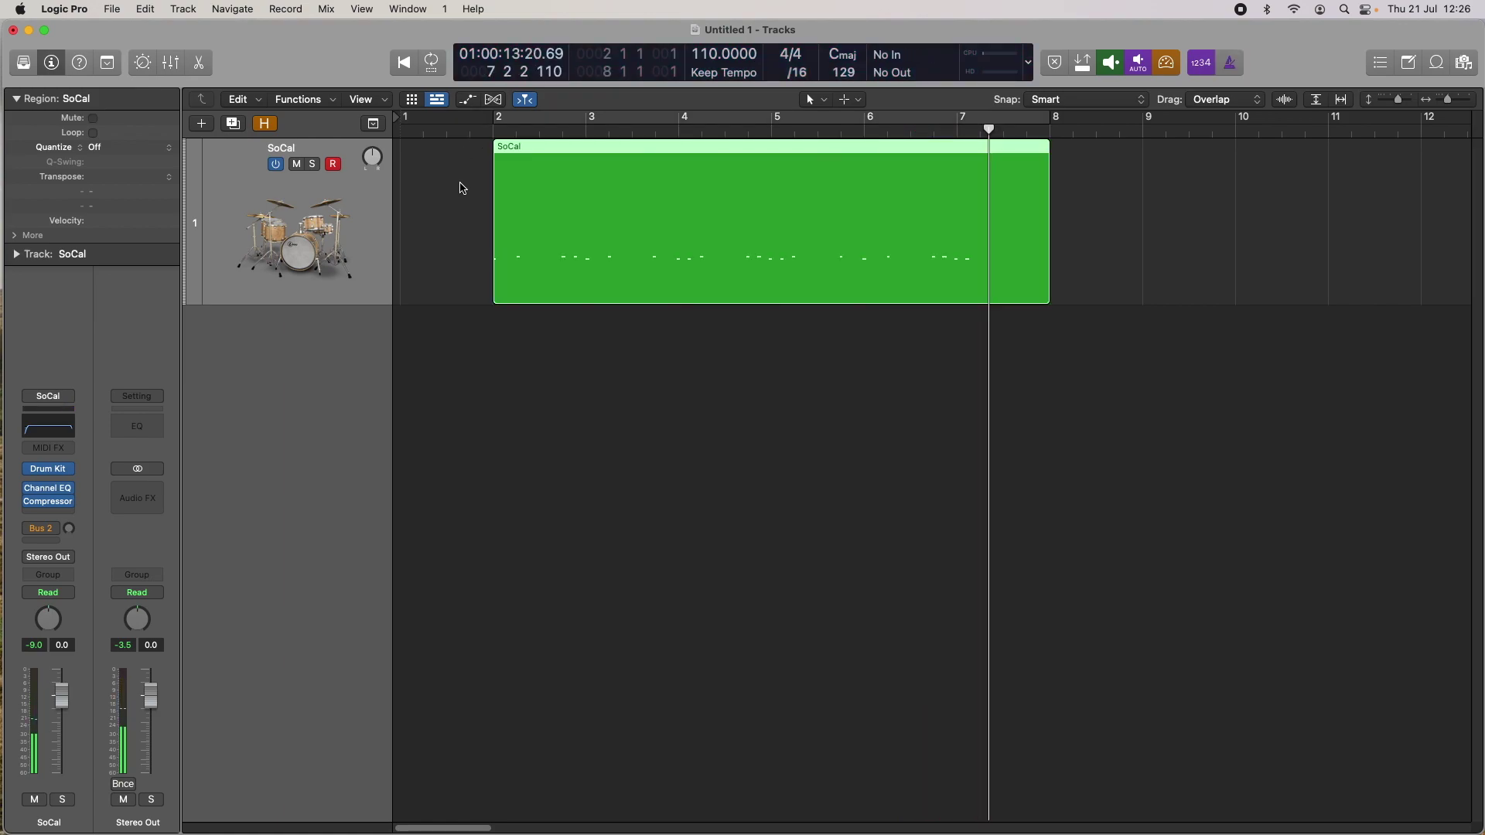
Open the drum region in the Piano Roll, select the bar-6 kick, and confirm region quantize is Off.
double_click(679, 154)
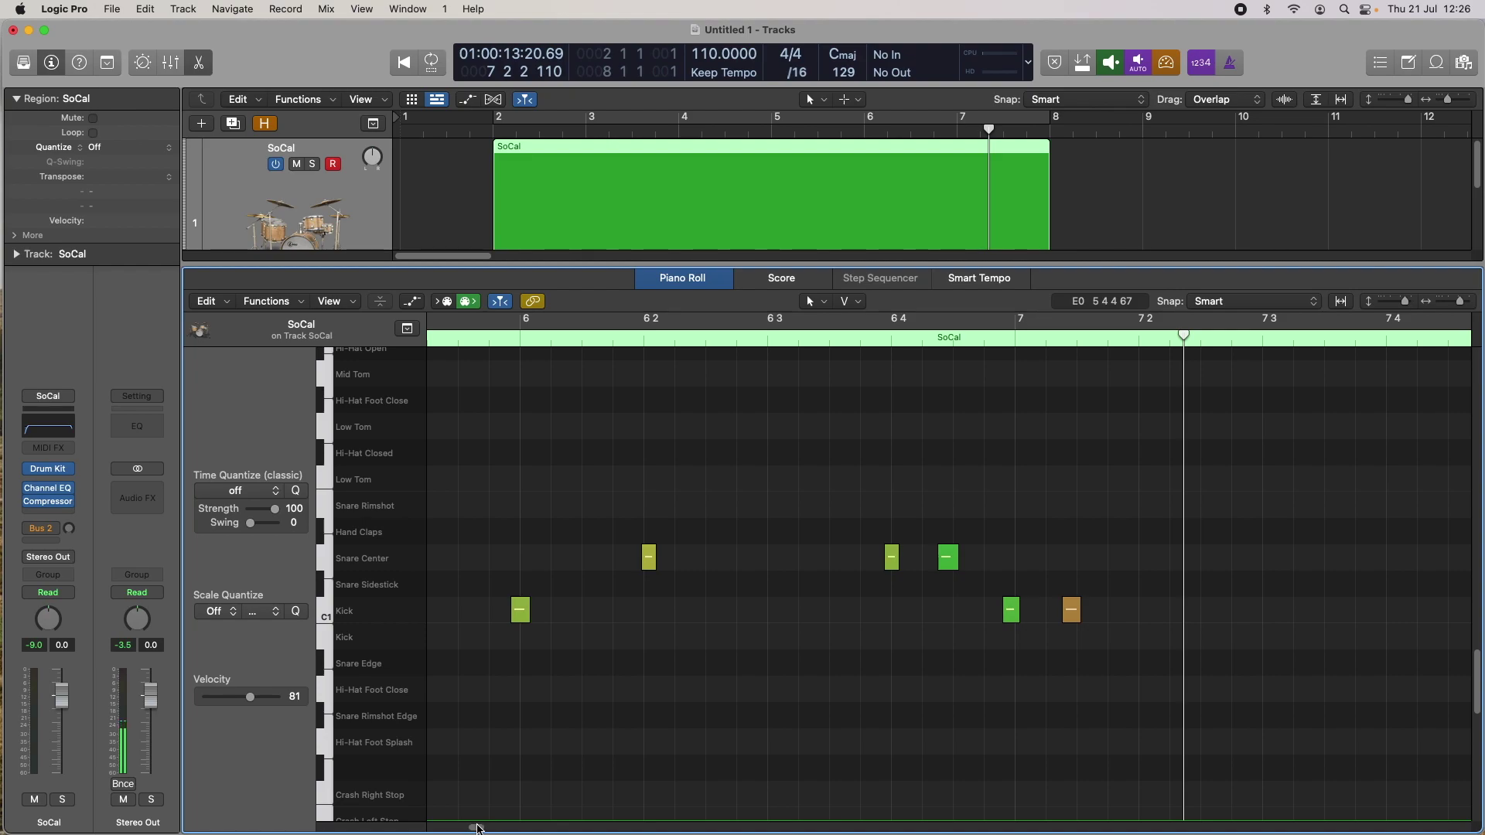
scroll(478, 828, "left", 2)
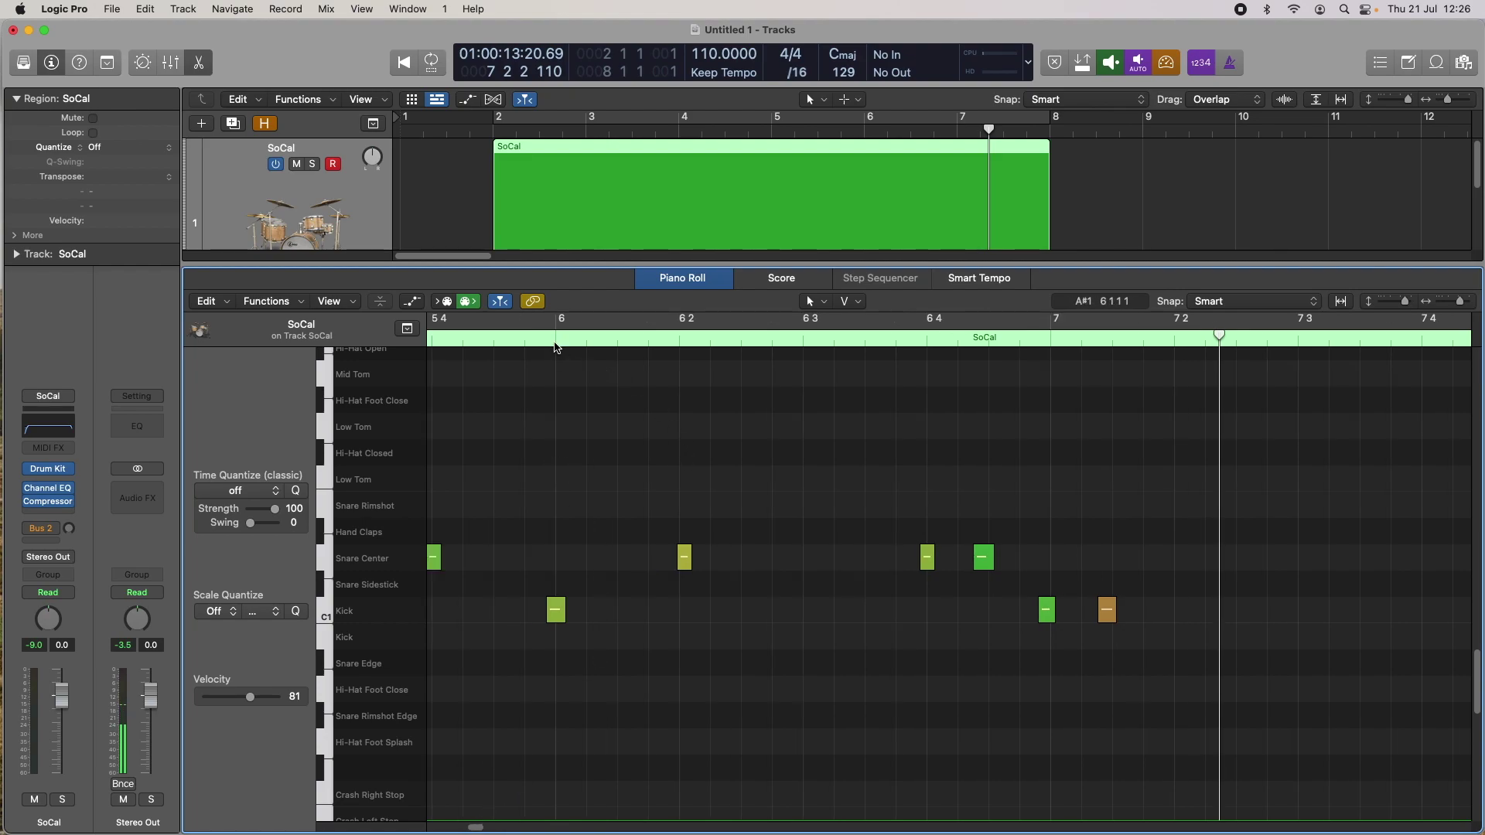
left_click(556, 341)
left_click(555, 610)
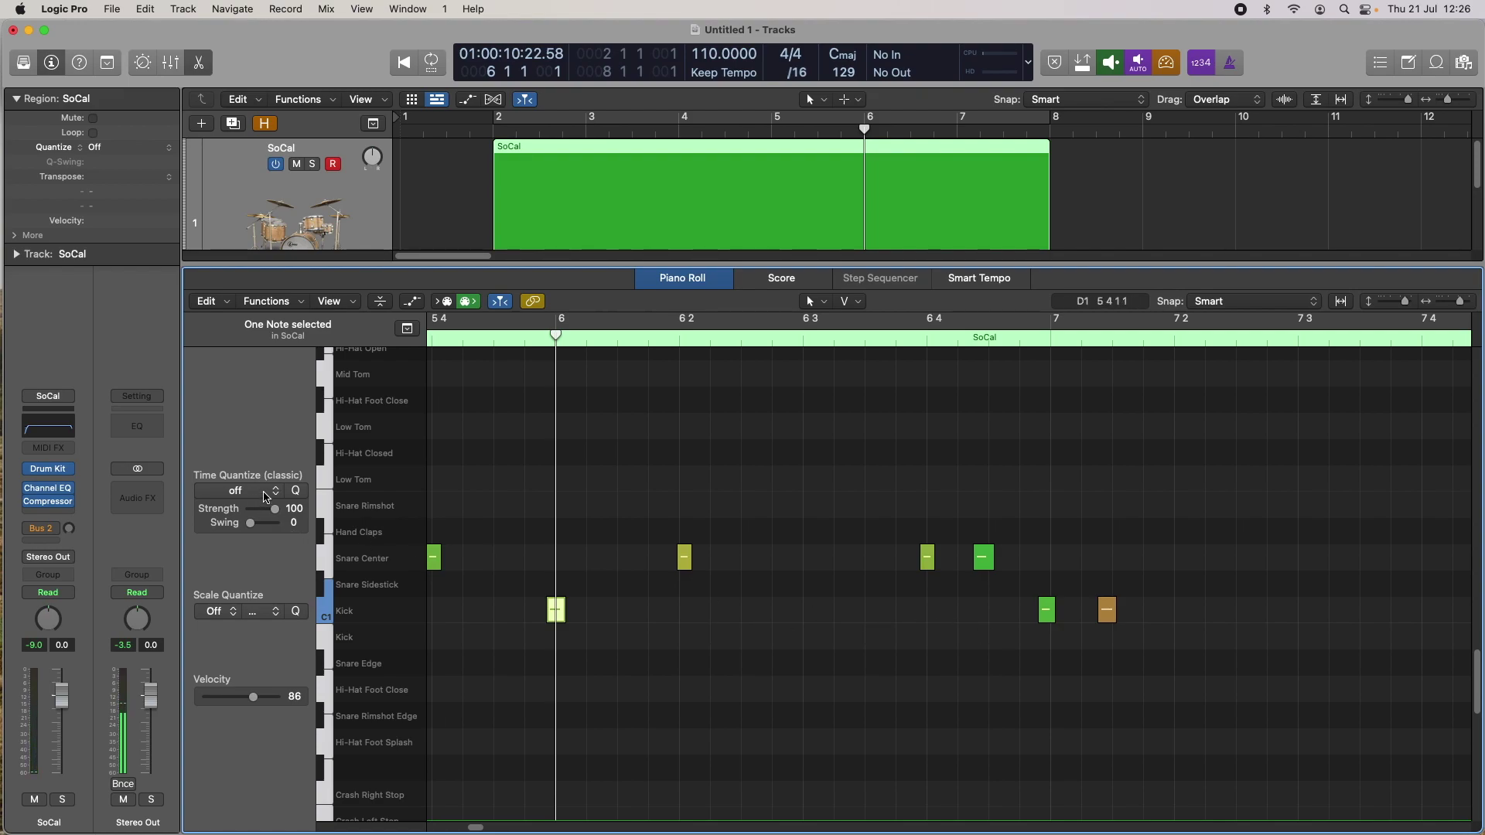
left_click(606, 159)
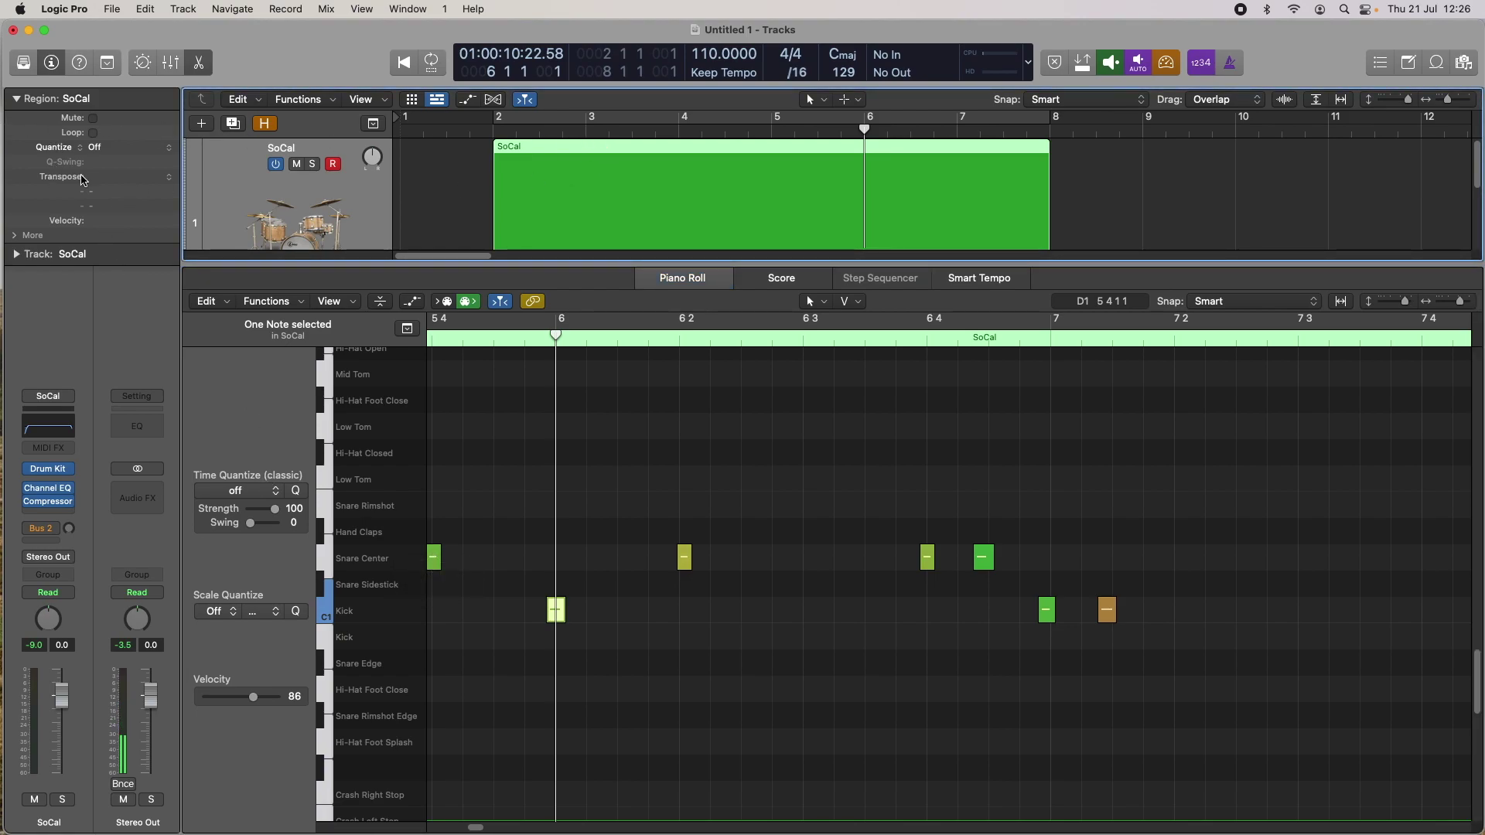
left_click(129, 152)
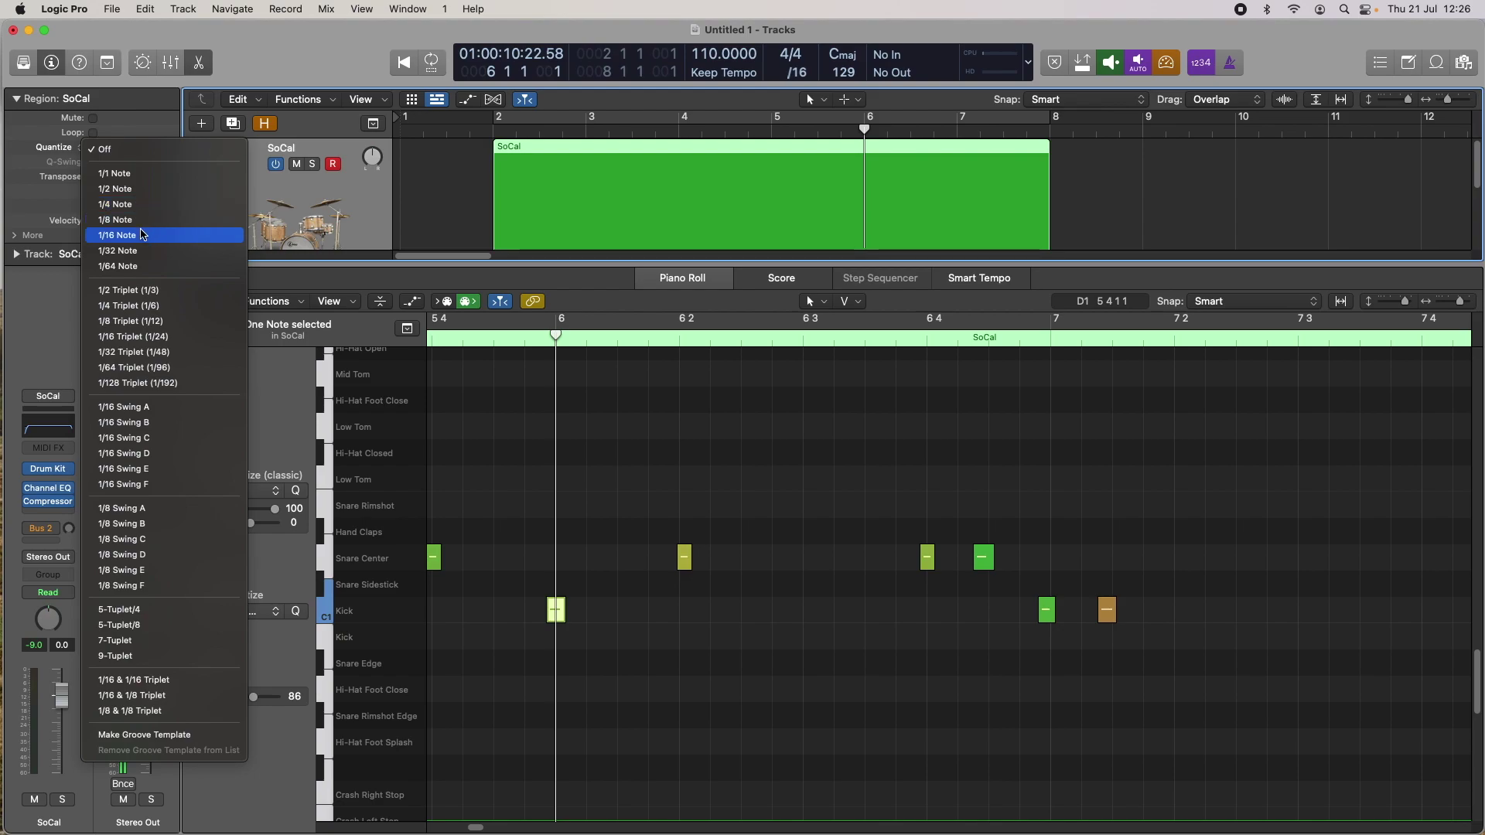
left_click(133, 117)
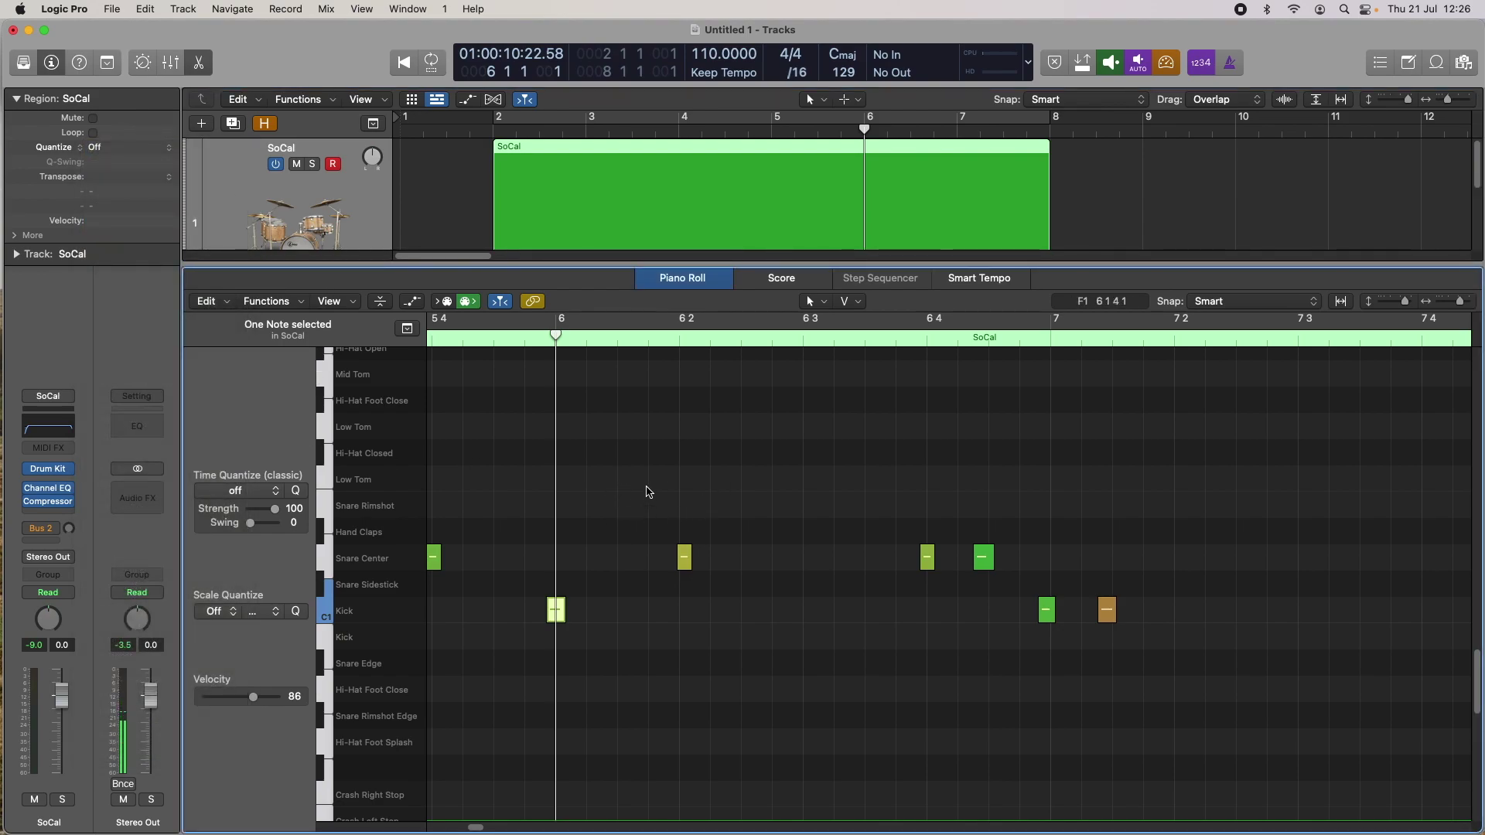
Zoom out to the whole region and select all 22 drum notes.
key("super+Left")
key("super+Left")
key("super+Left")
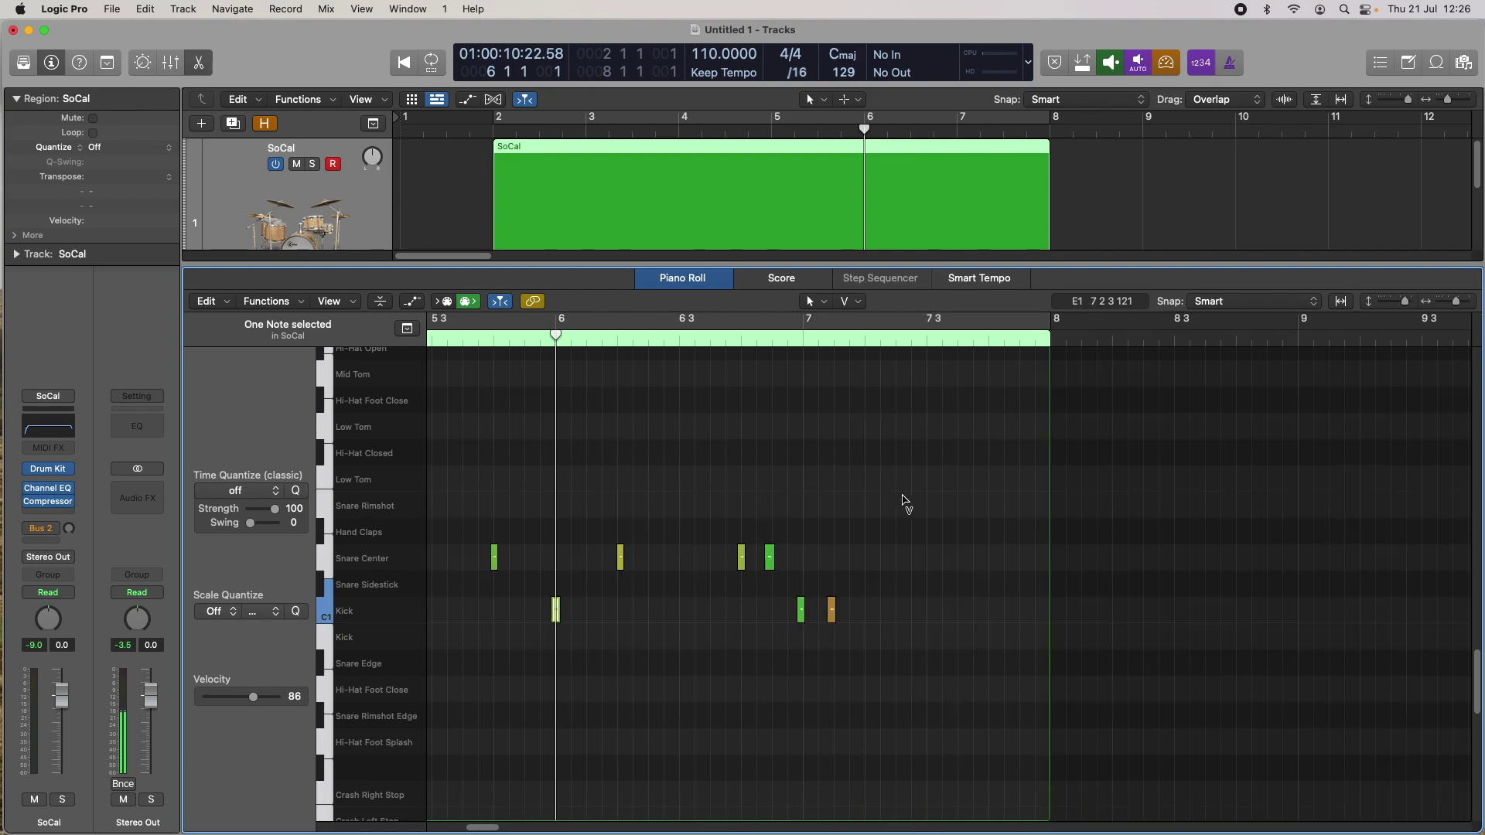
key("super+Left")
key("super+Left")
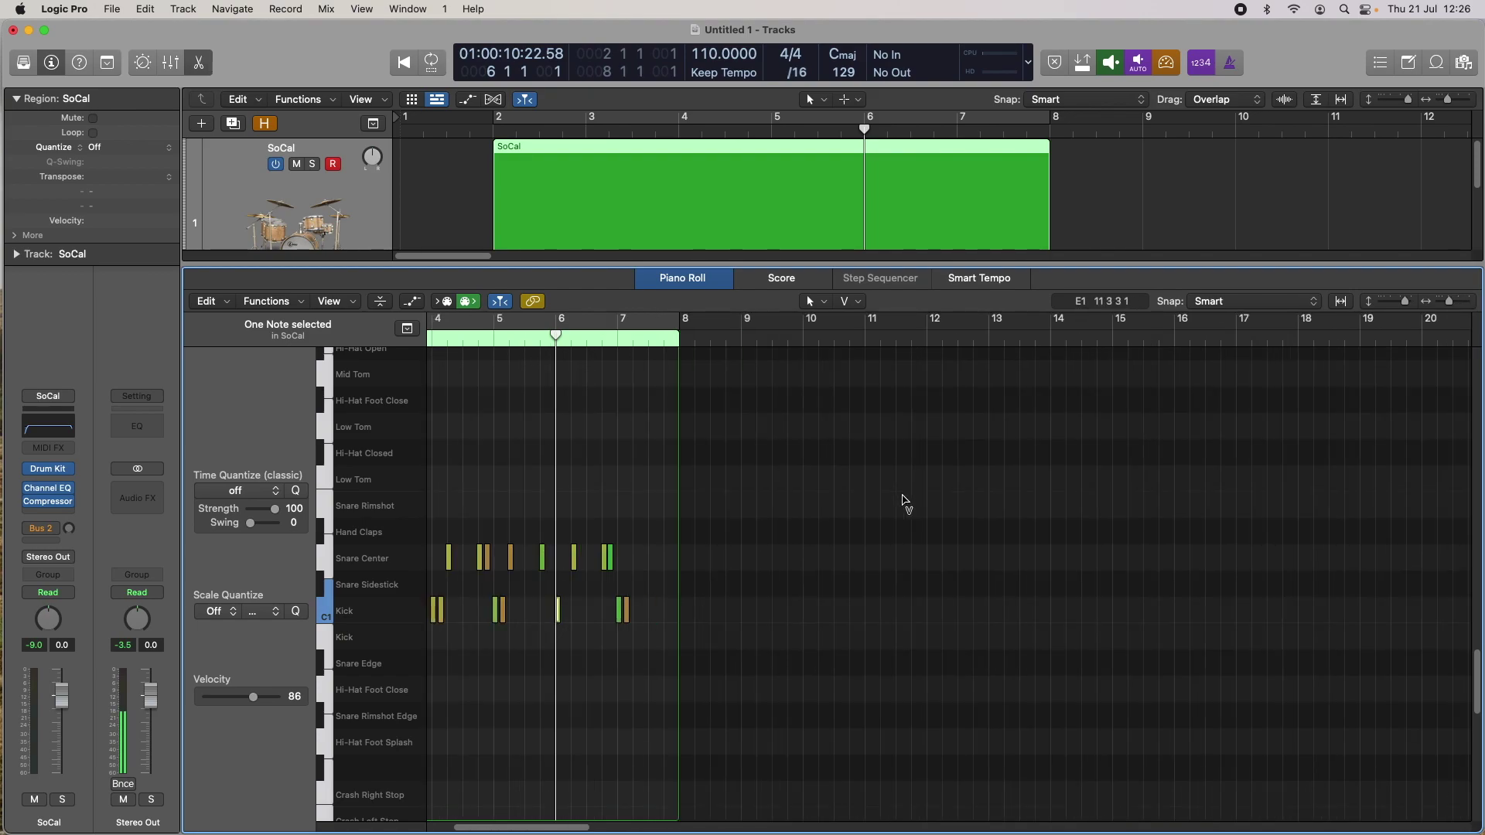
key("super+a")
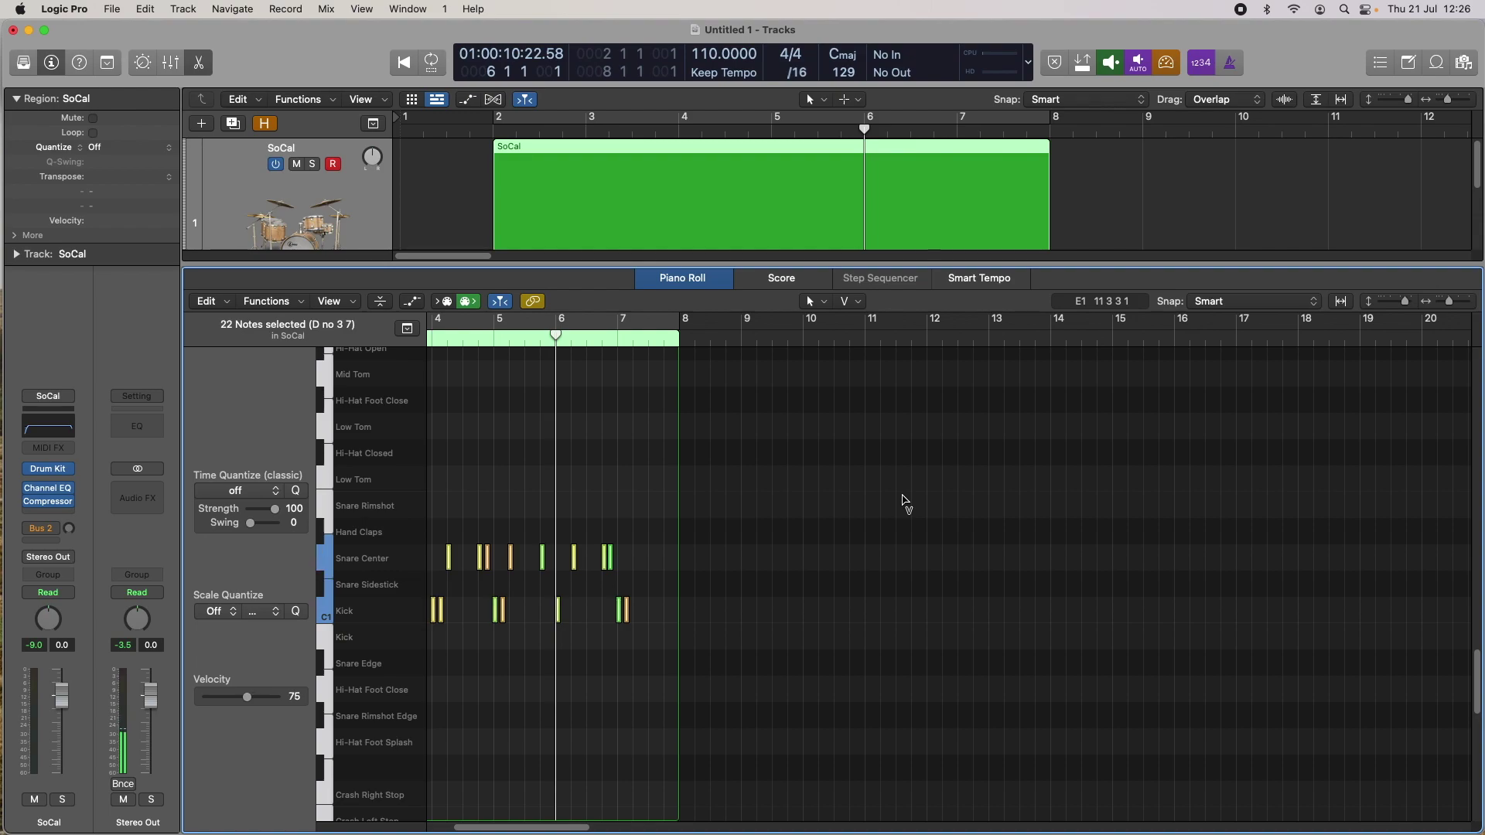
left_click_drag(550, 826, 536, 826)
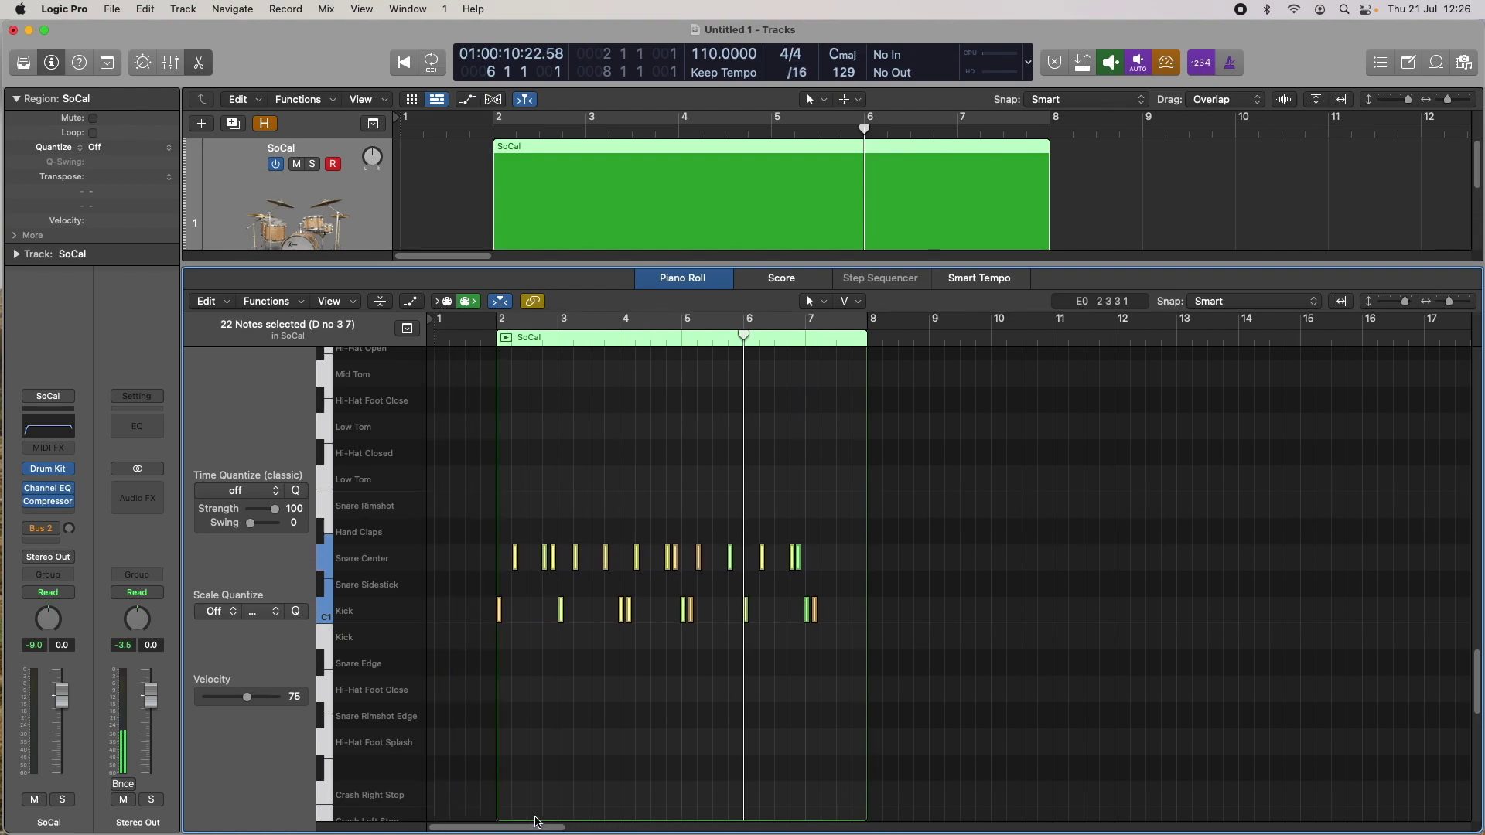
key("super+Right")
key("super+Right")
key("super+Right")
key("super+Right")
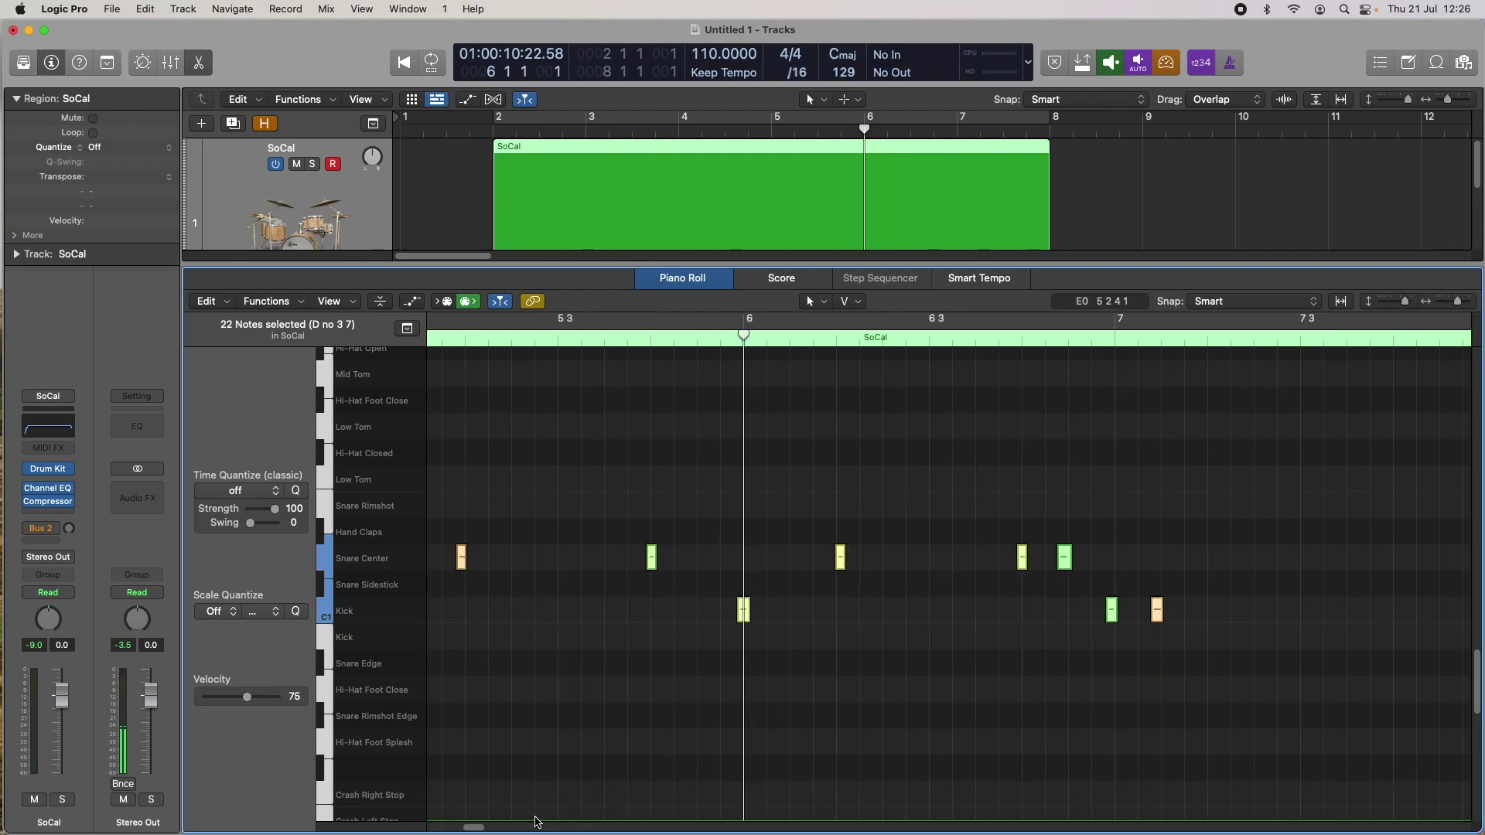
left_click_drag(469, 828, 459, 829)
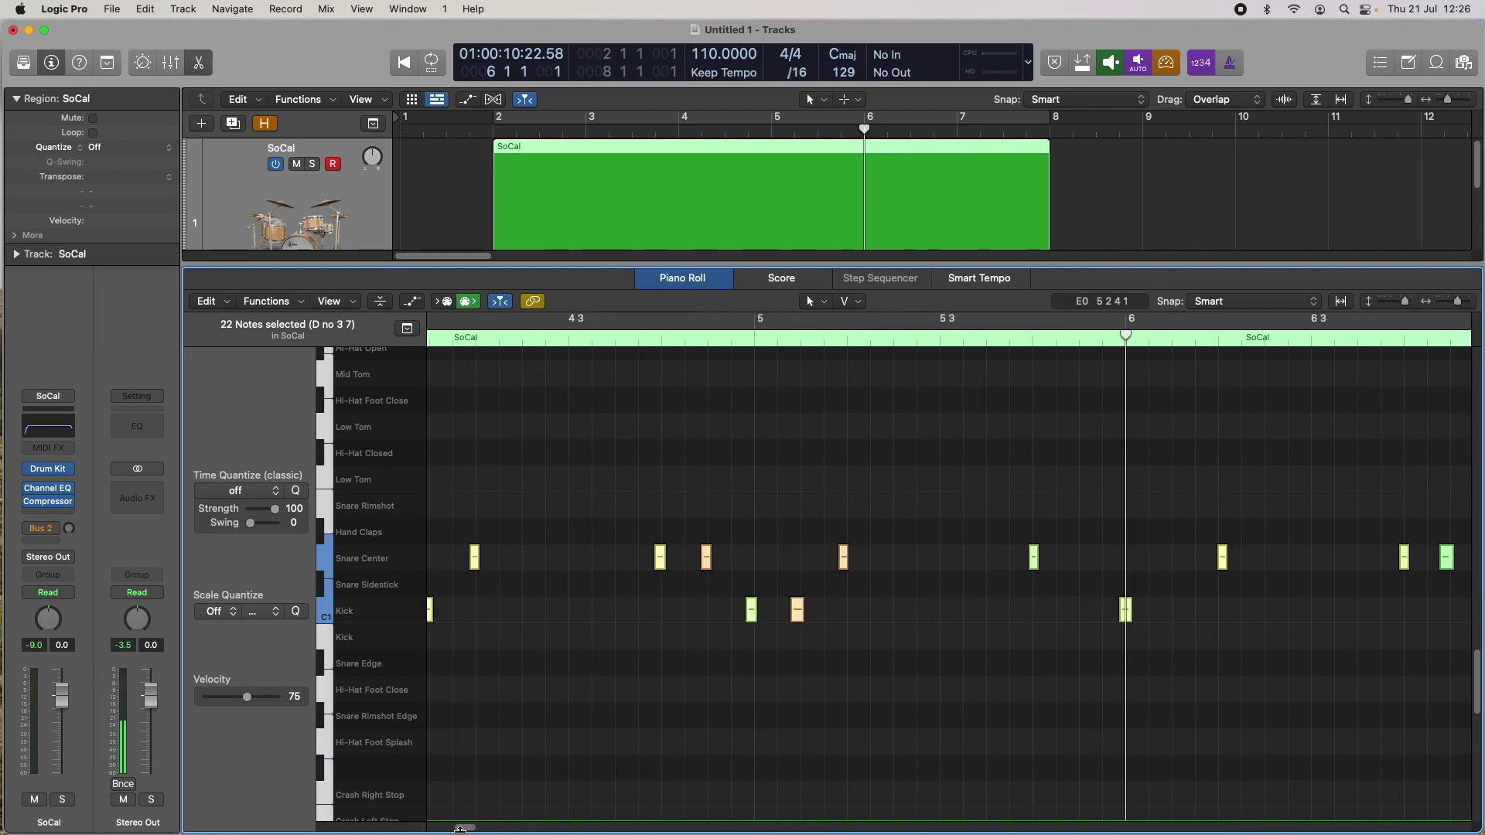
Quantize the selected notes to 1/16 Note, then deselect them.
left_click(271, 494)
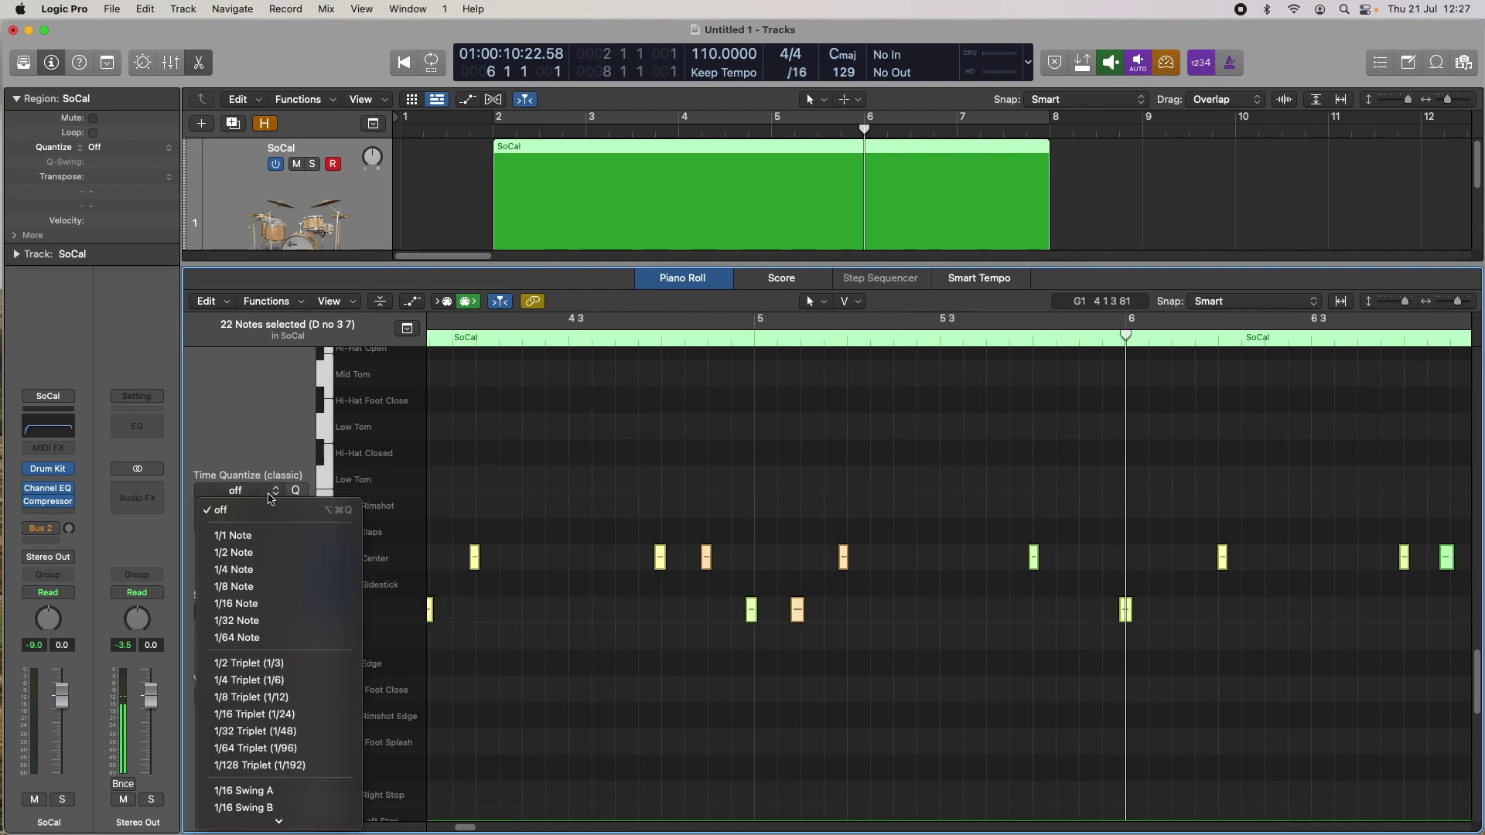
left_click(276, 603)
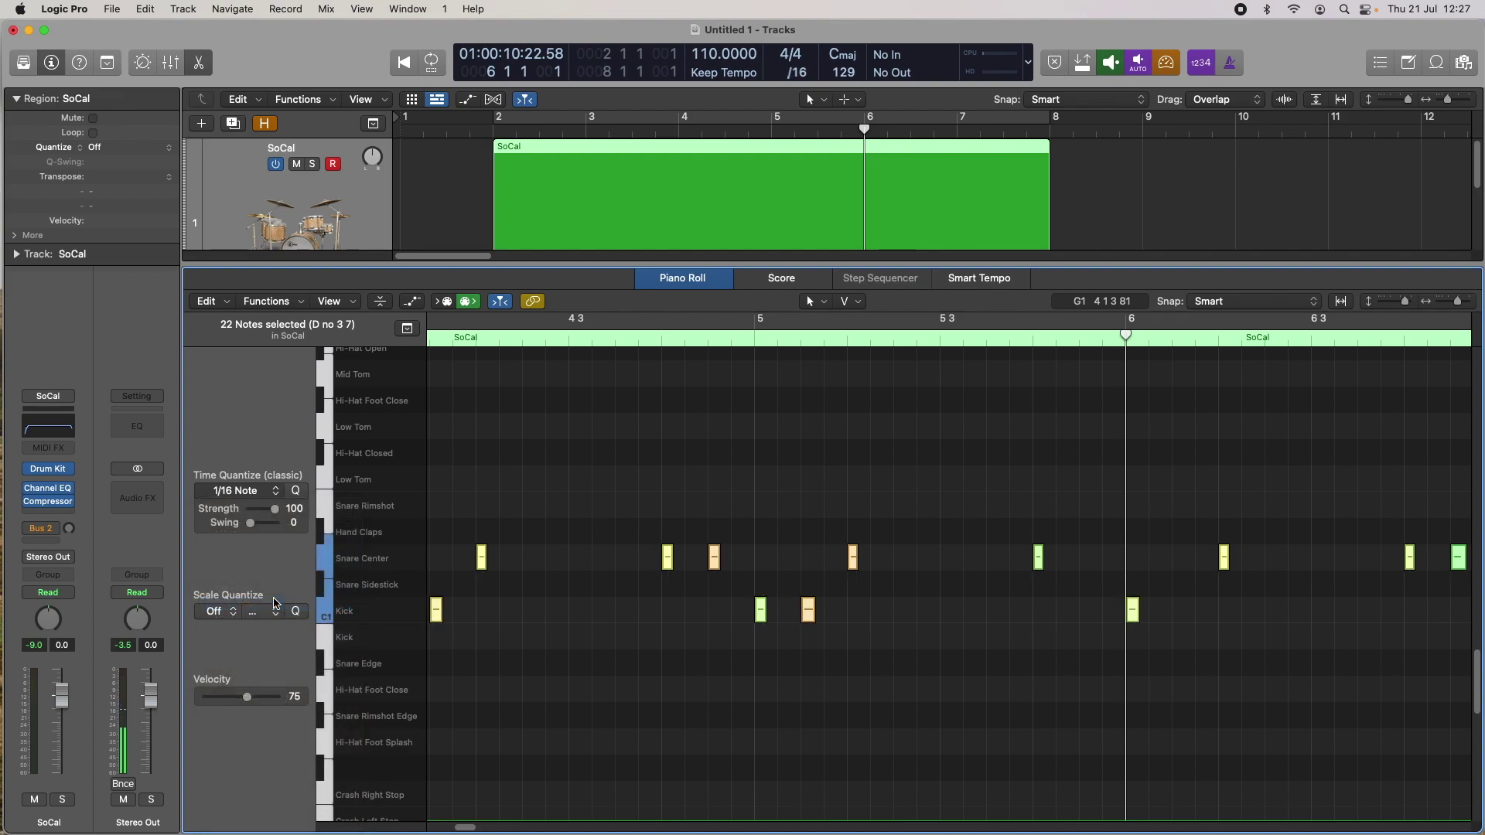
left_click(653, 343)
left_click(735, 451)
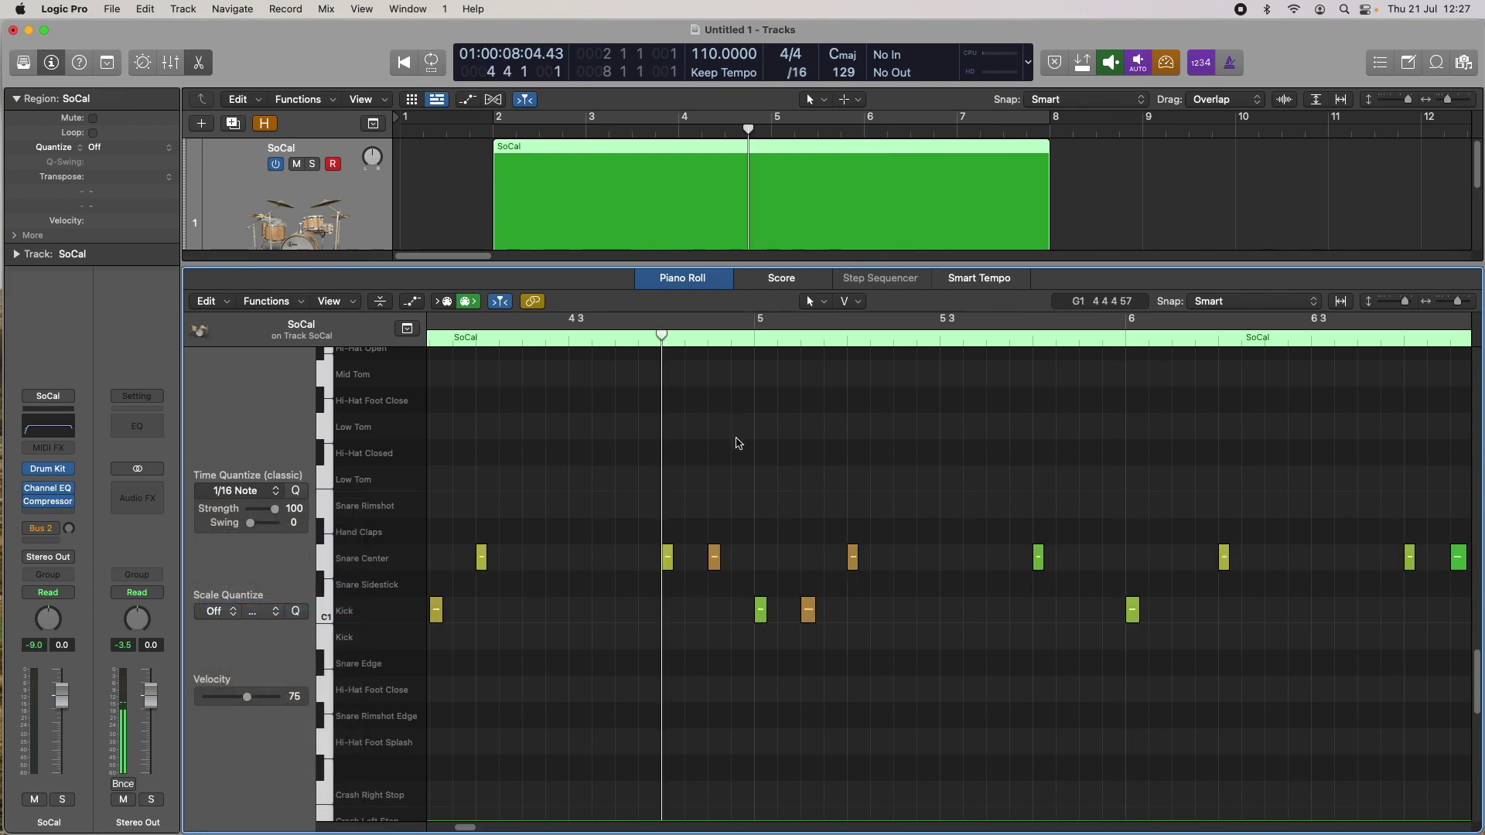
Move the playhead back to the start of bar 2 and select all 22 notes.
left_click(712, 344)
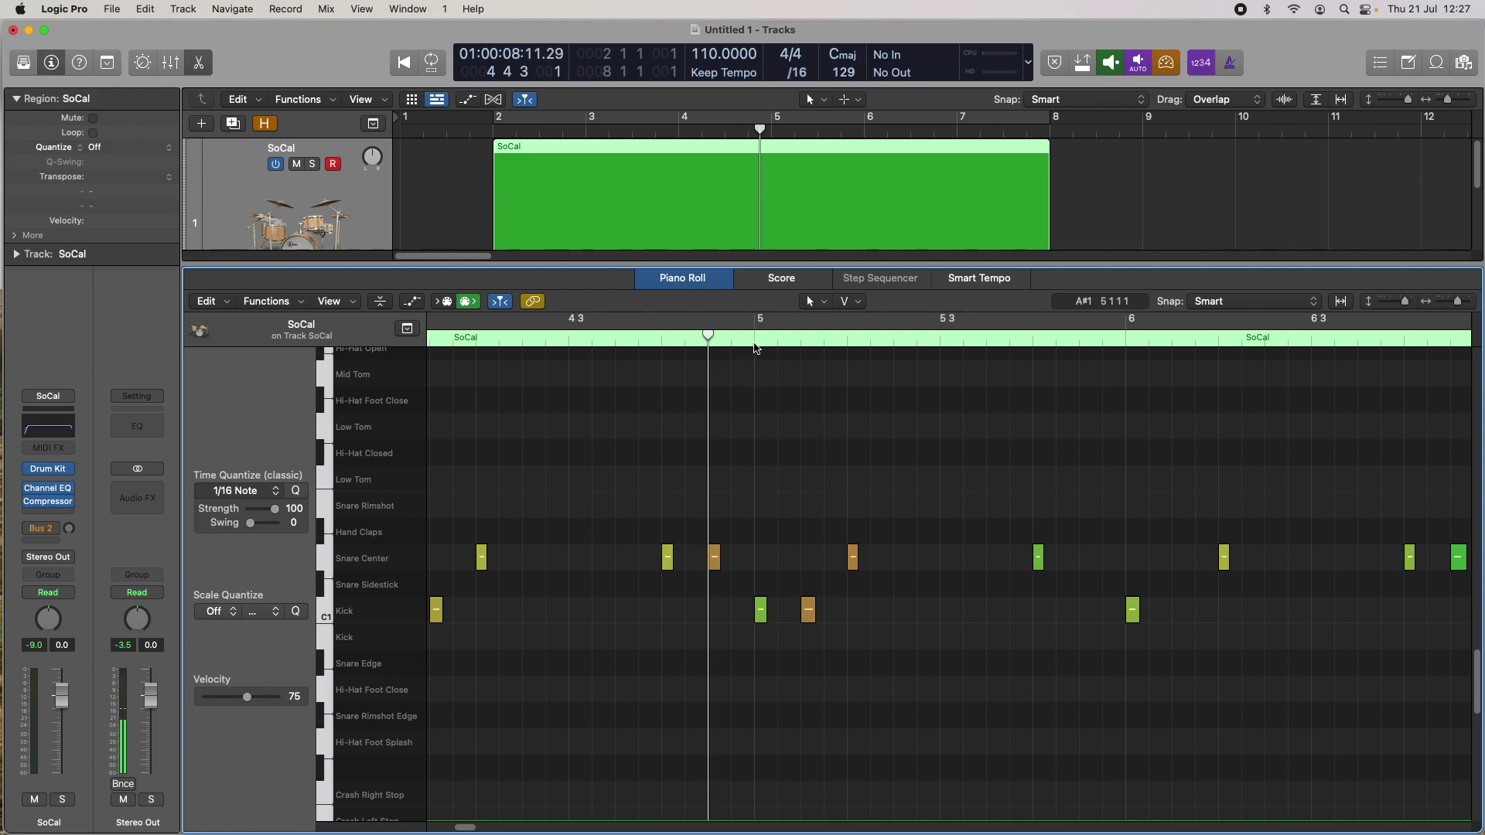
left_click(757, 348)
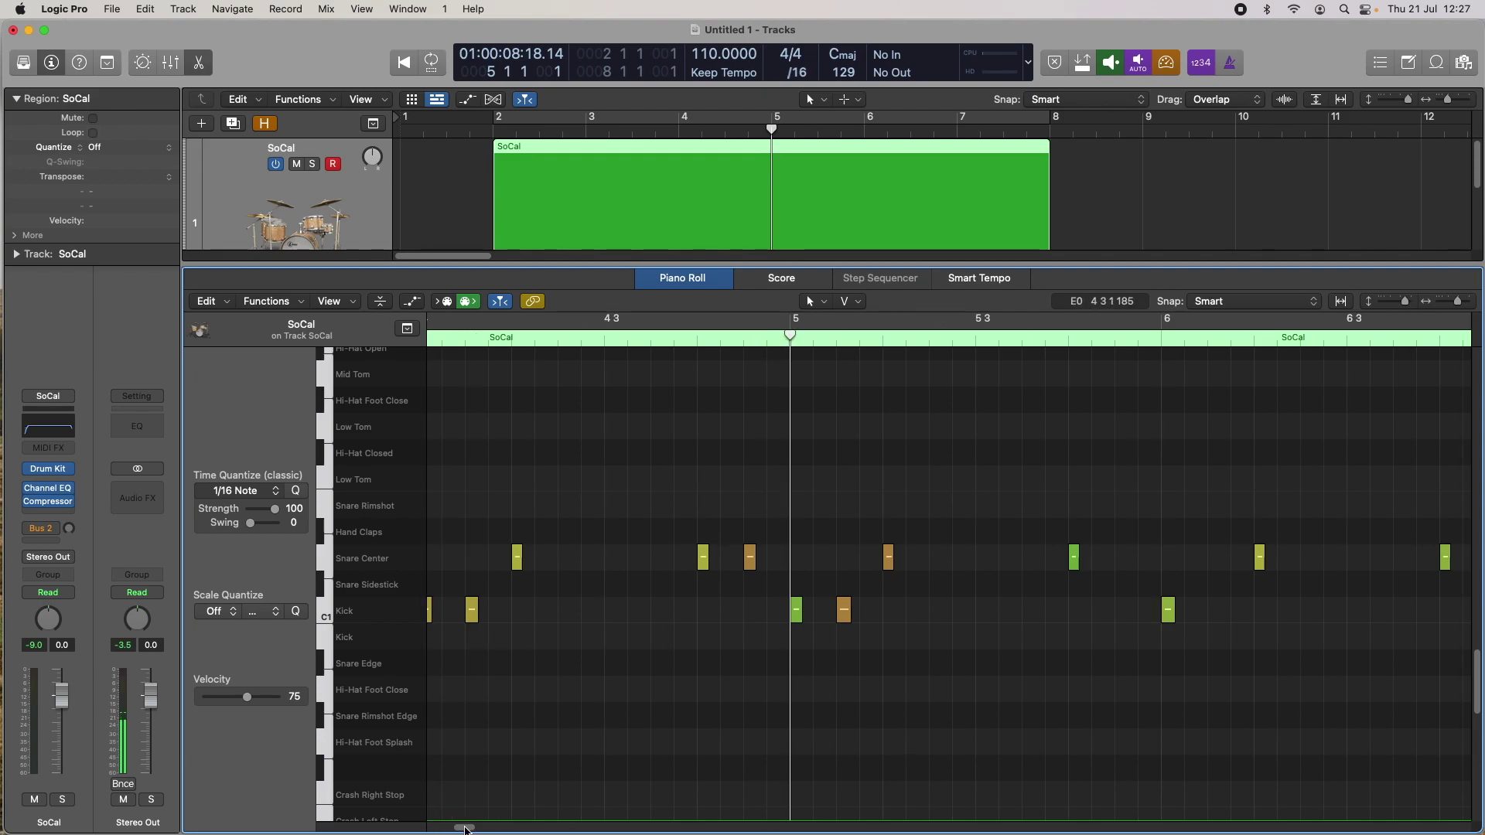
left_click_drag(465, 829, 449, 829)
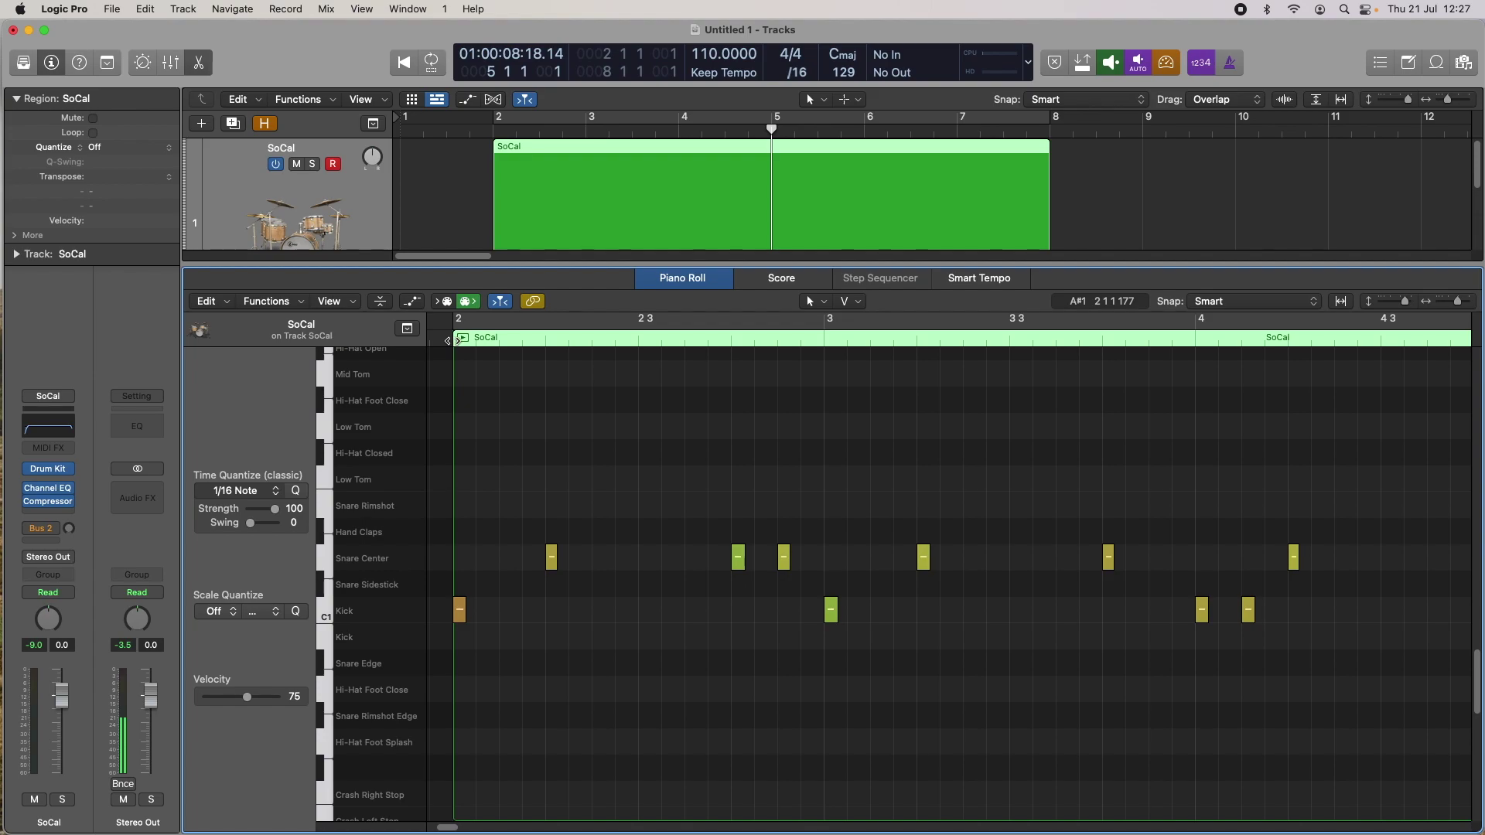
left_click(455, 340)
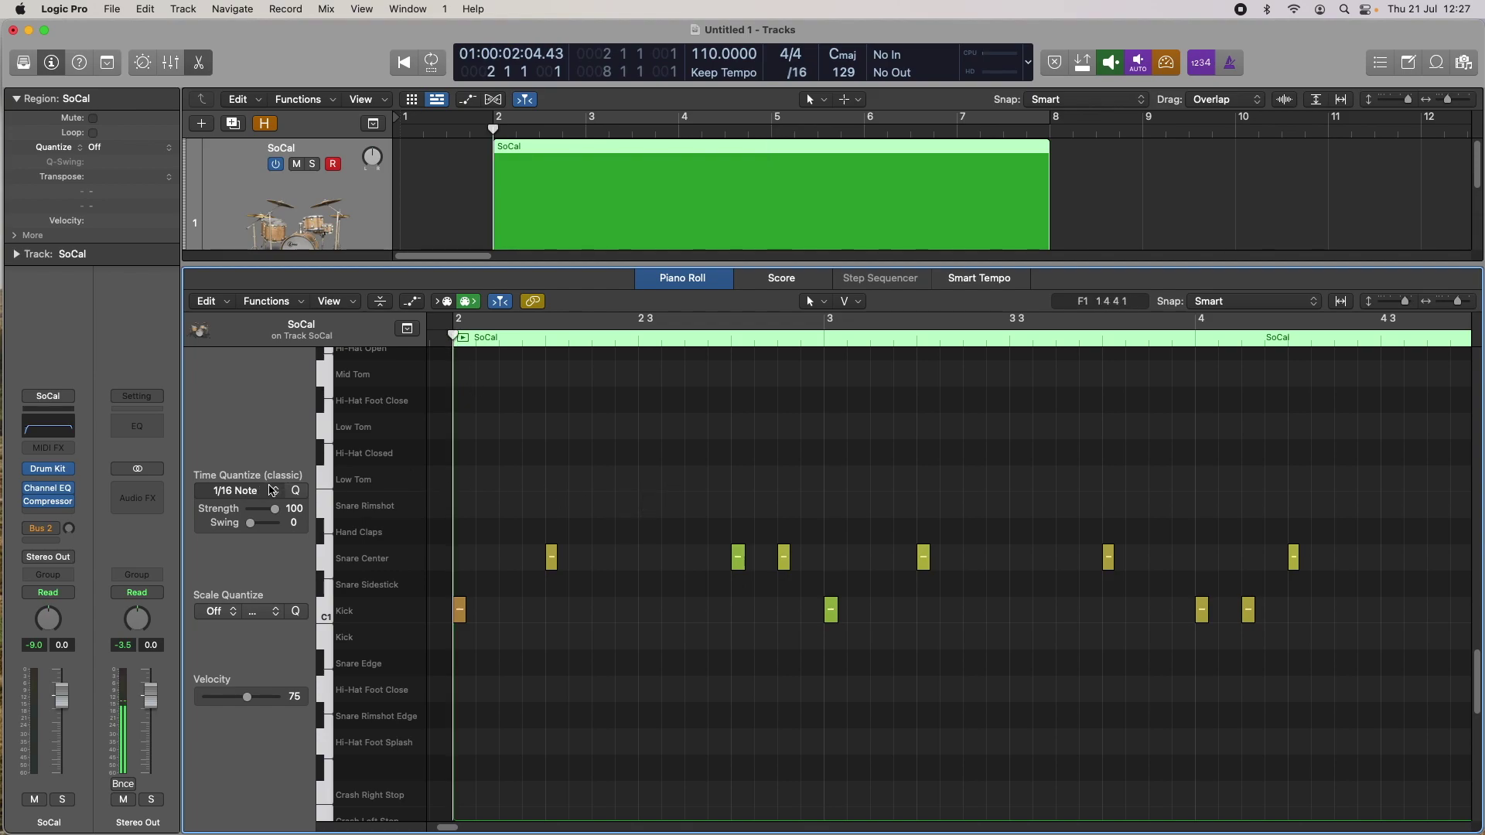
key("super+a")
Set the notes' Time Quantize back to Off and close the Piano Roll.
left_click(280, 492)
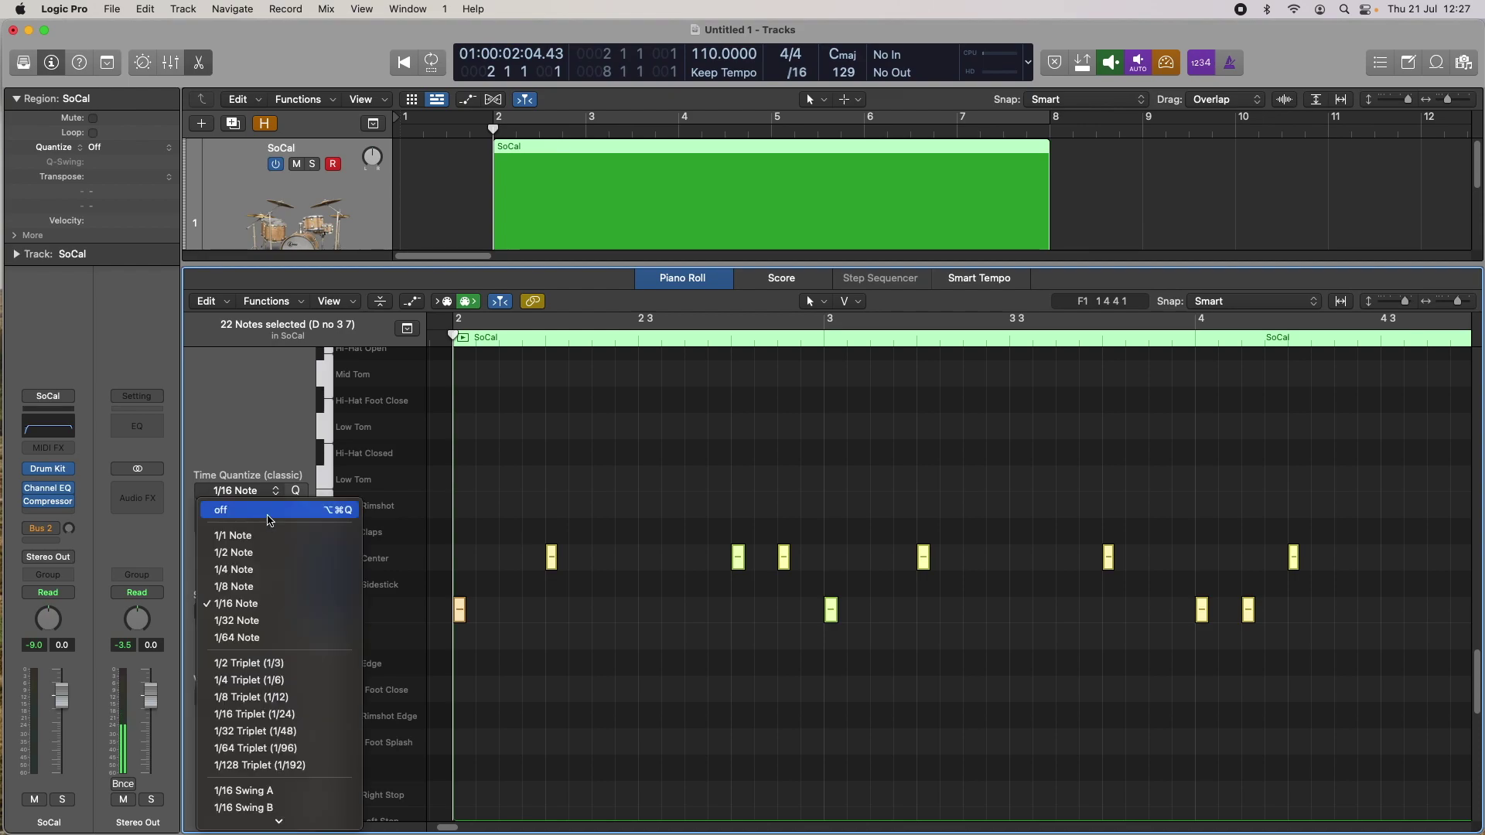
left_click(495, 498)
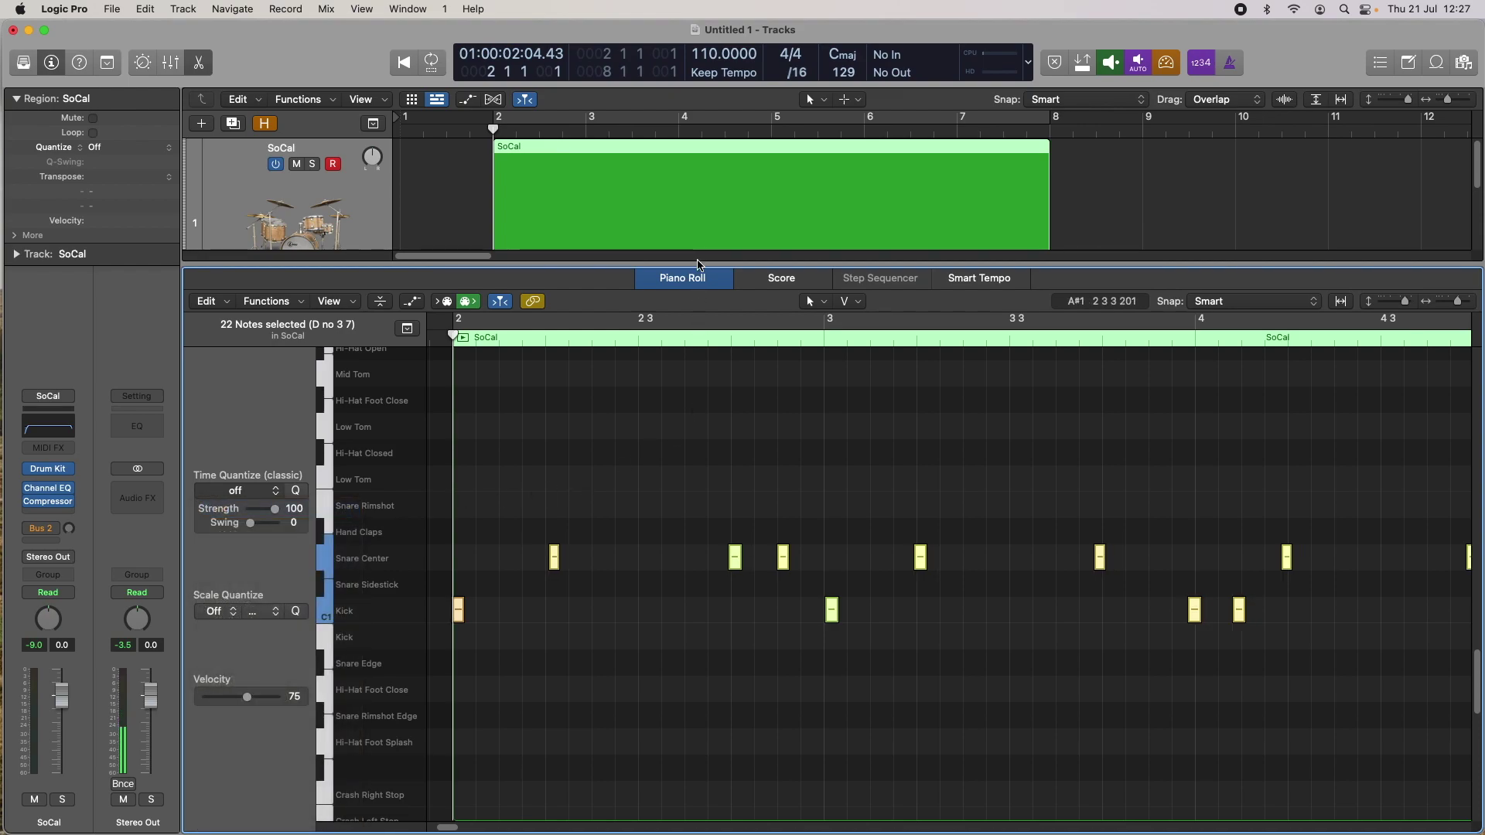
key("e")
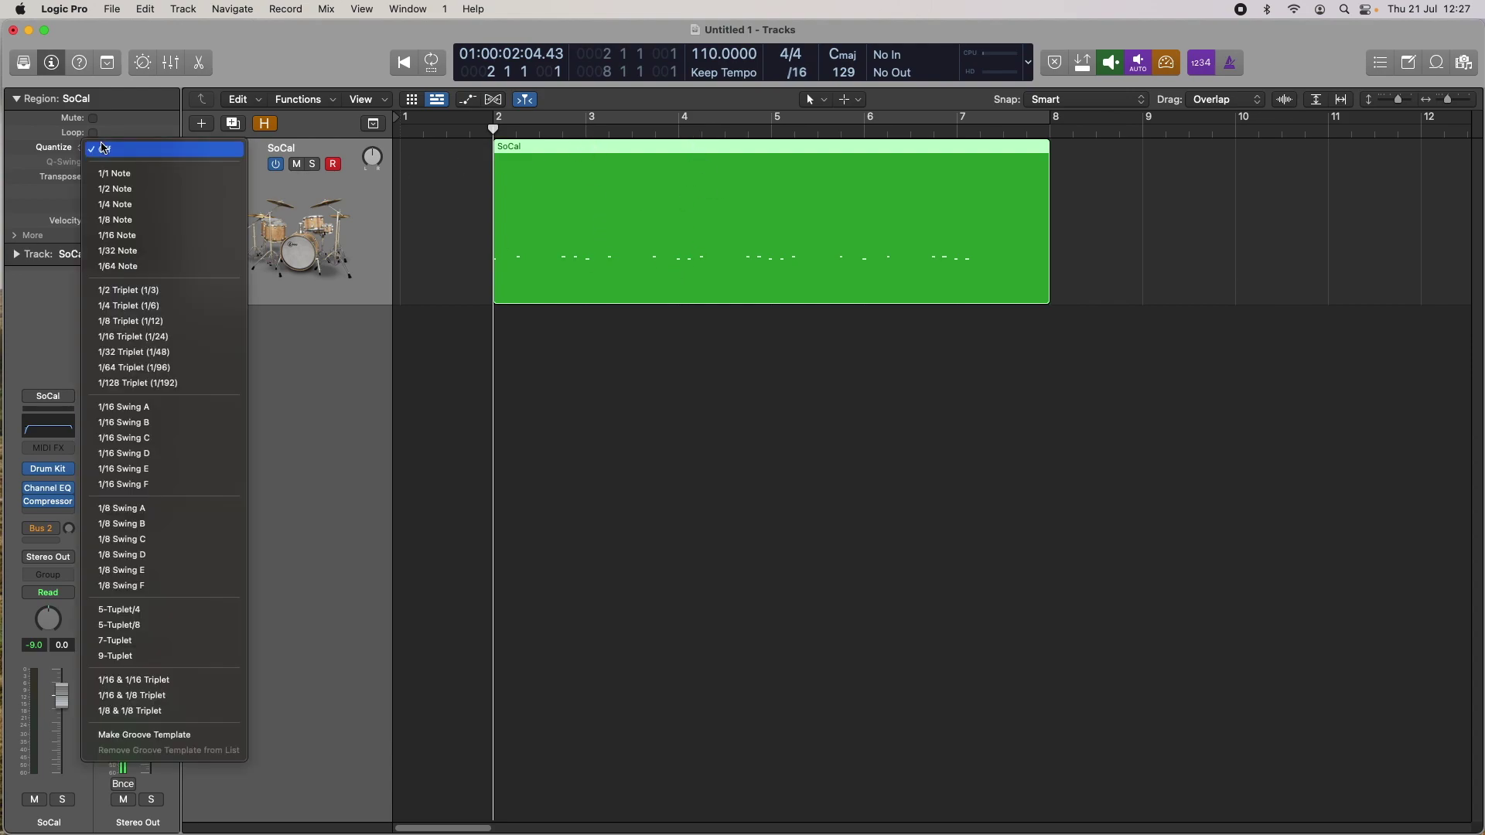
left_click(104, 147)
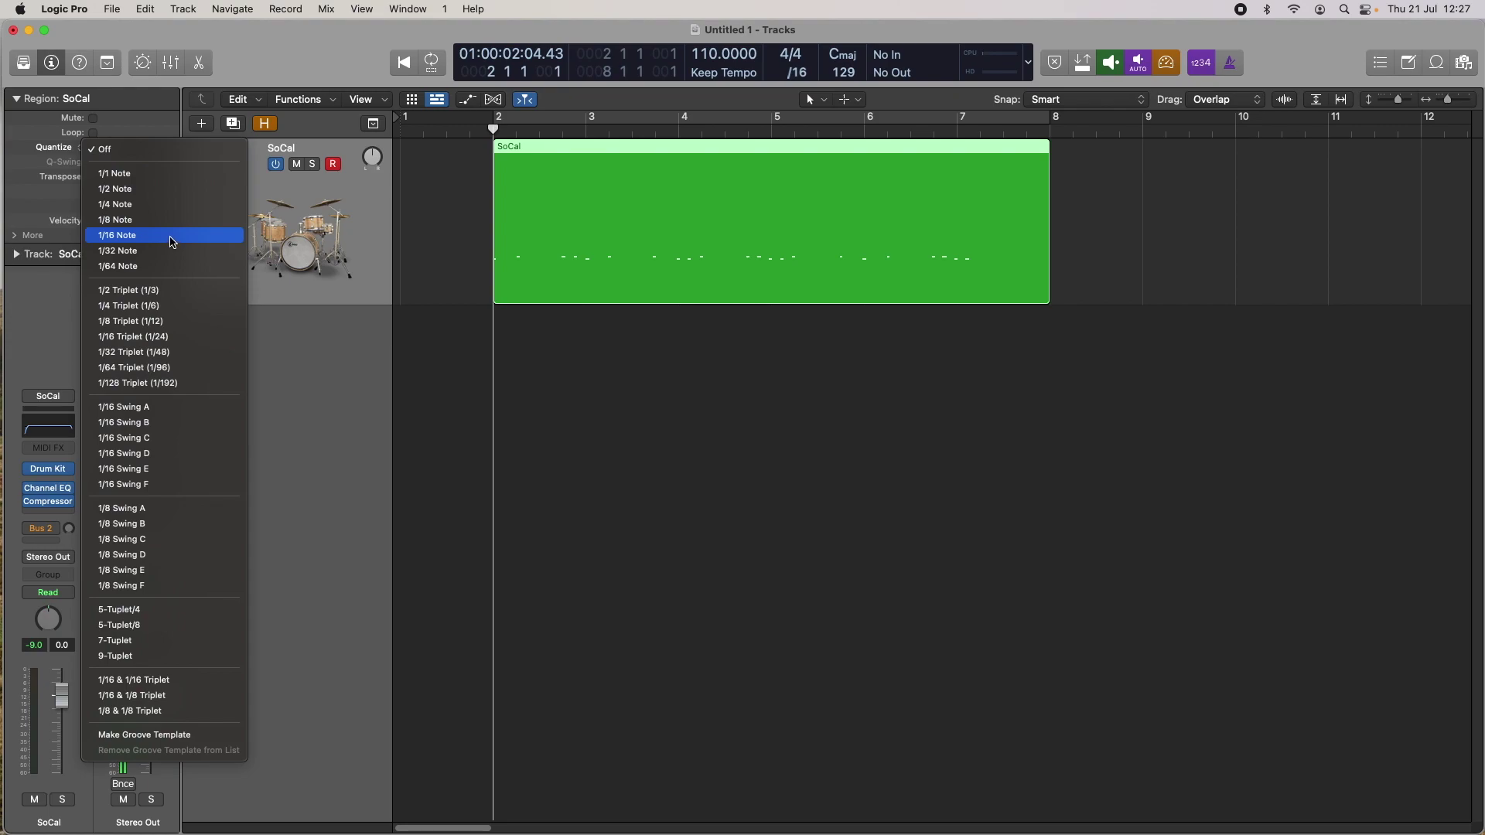
Set the region Quantize to 1/16 Note, then back to Off.
left_click(172, 235)
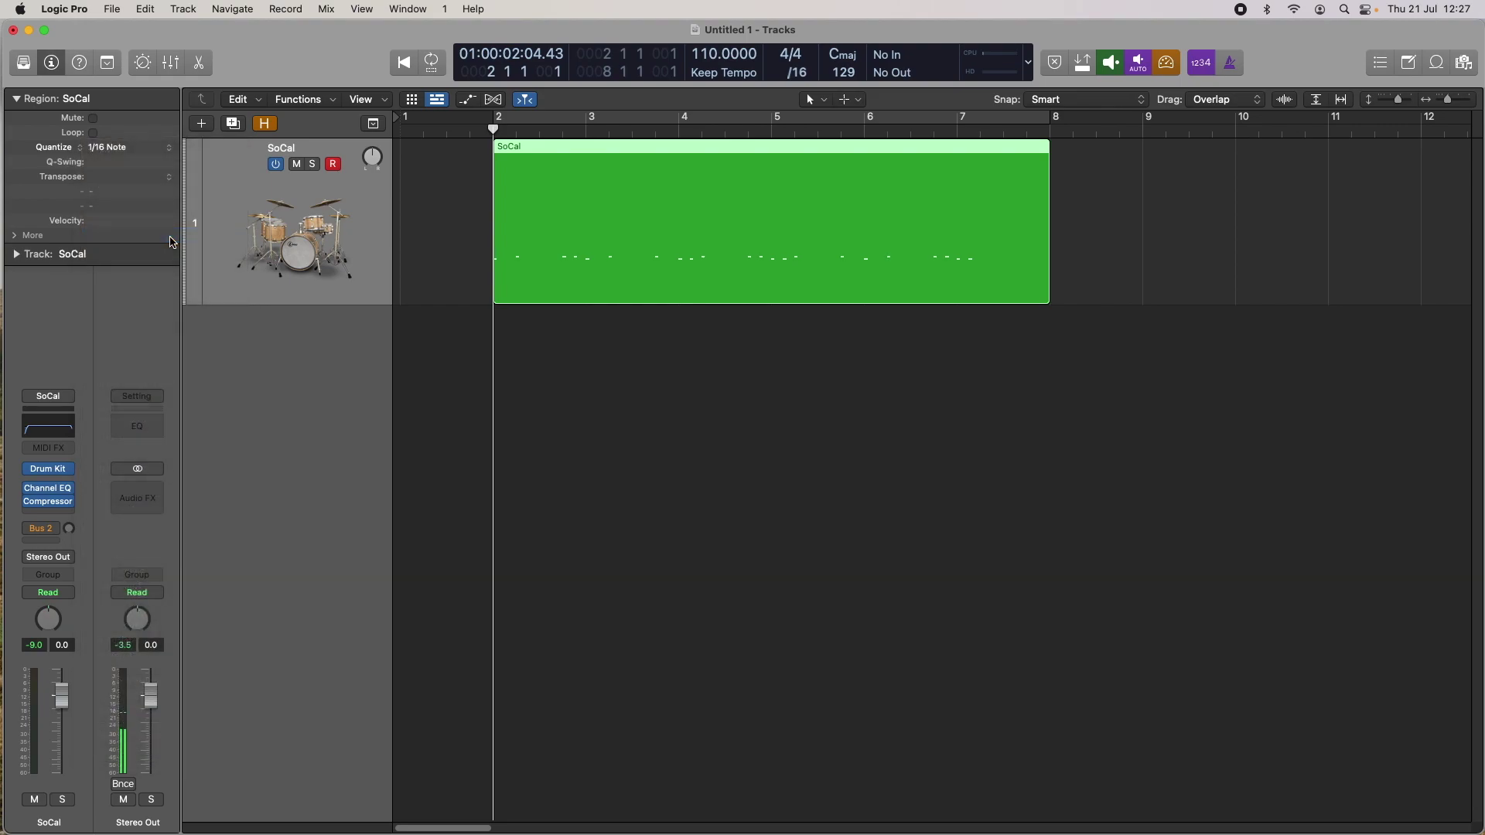
left_click(122, 151)
left_click(129, 62)
Delete the SoCal region, return to the project start, and set MIDI Defaults quantize to 1/16 Note.
key("Delete")
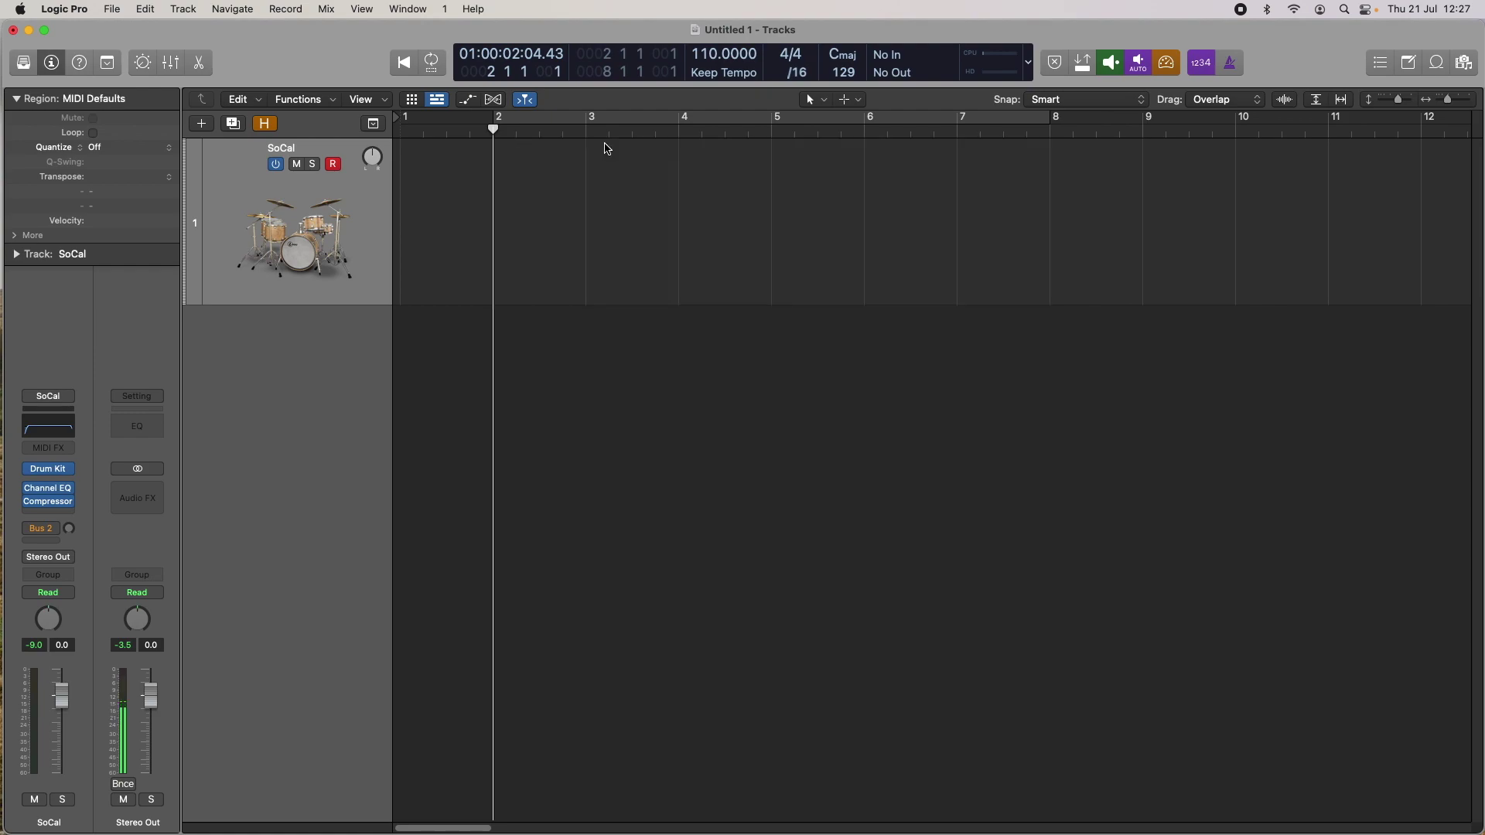
key("Return")
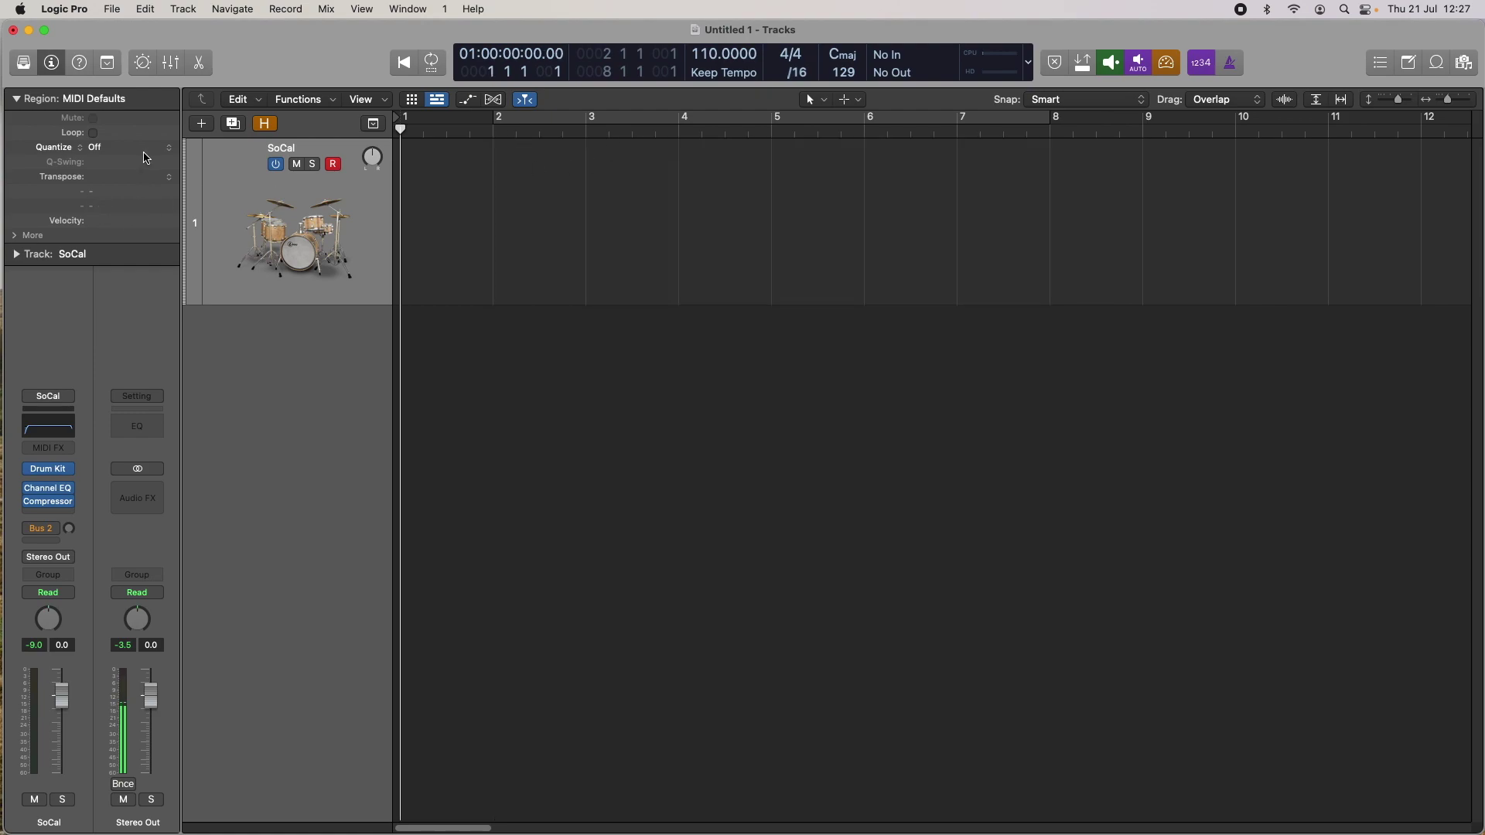
left_click(114, 149)
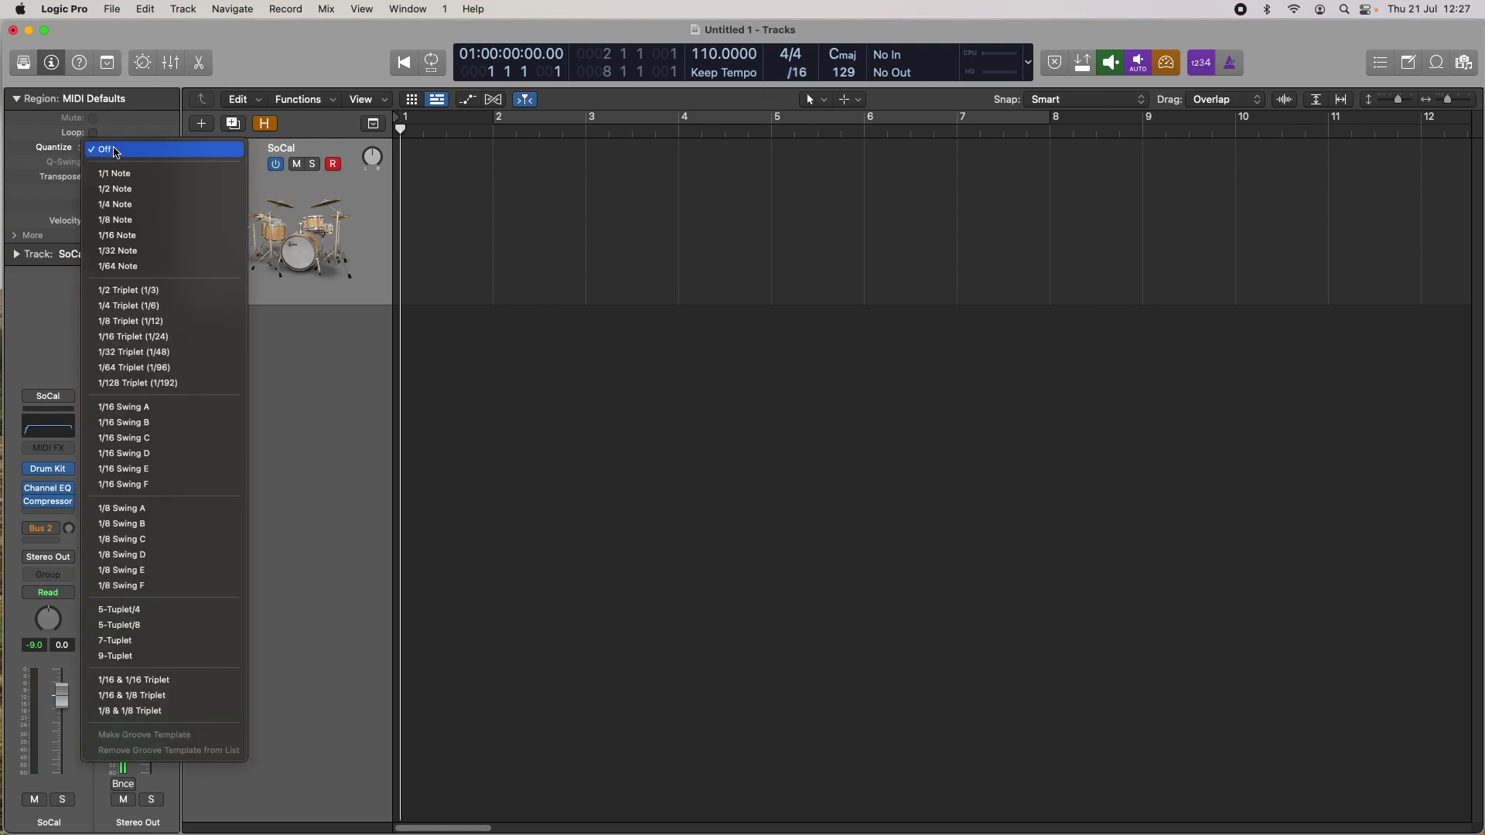
left_click(149, 238)
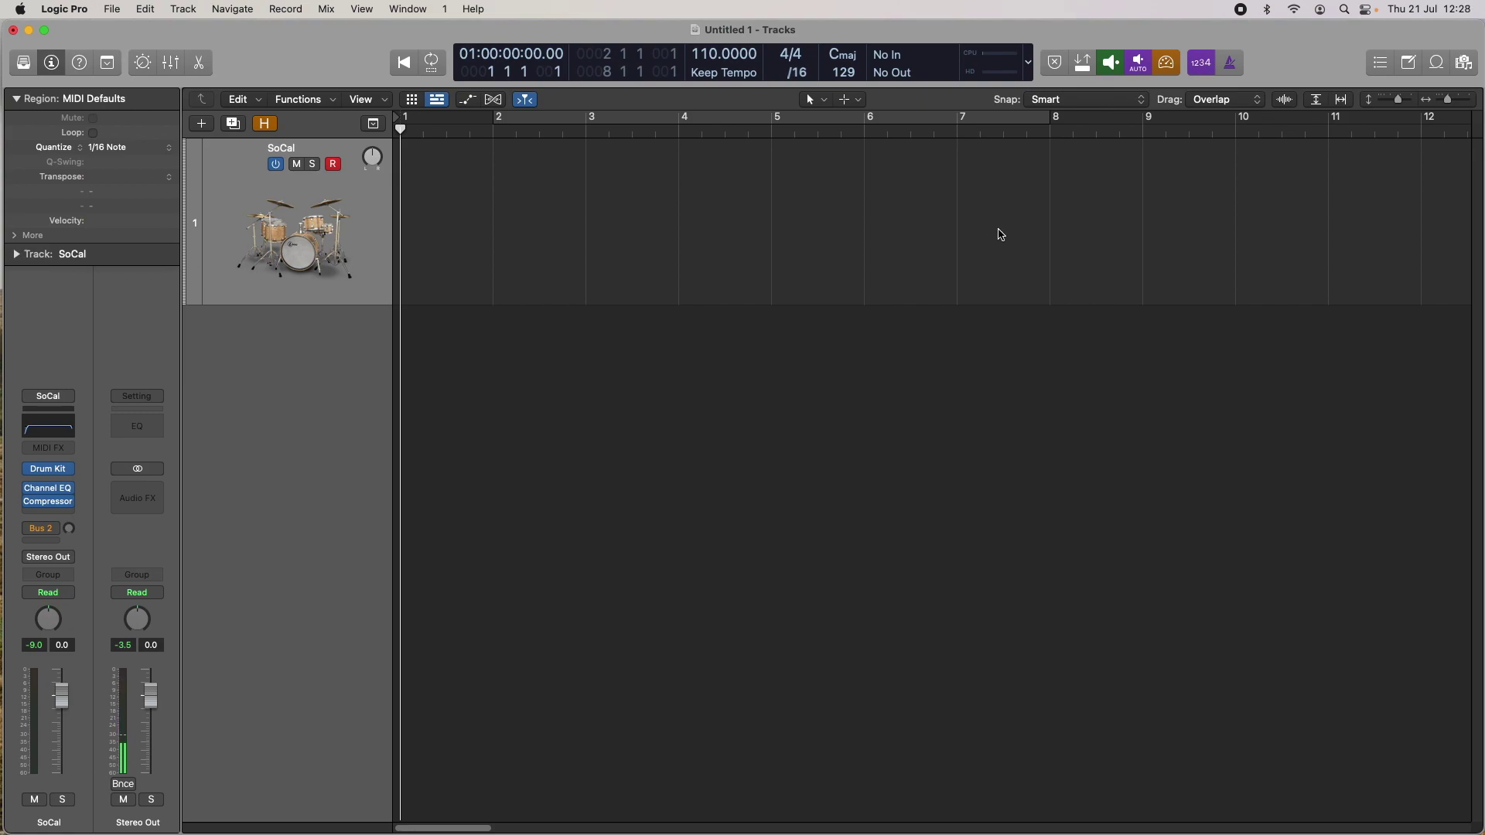
Record a new SoCal drum take with count-in, spanning bars 2 to 9.
key("r")
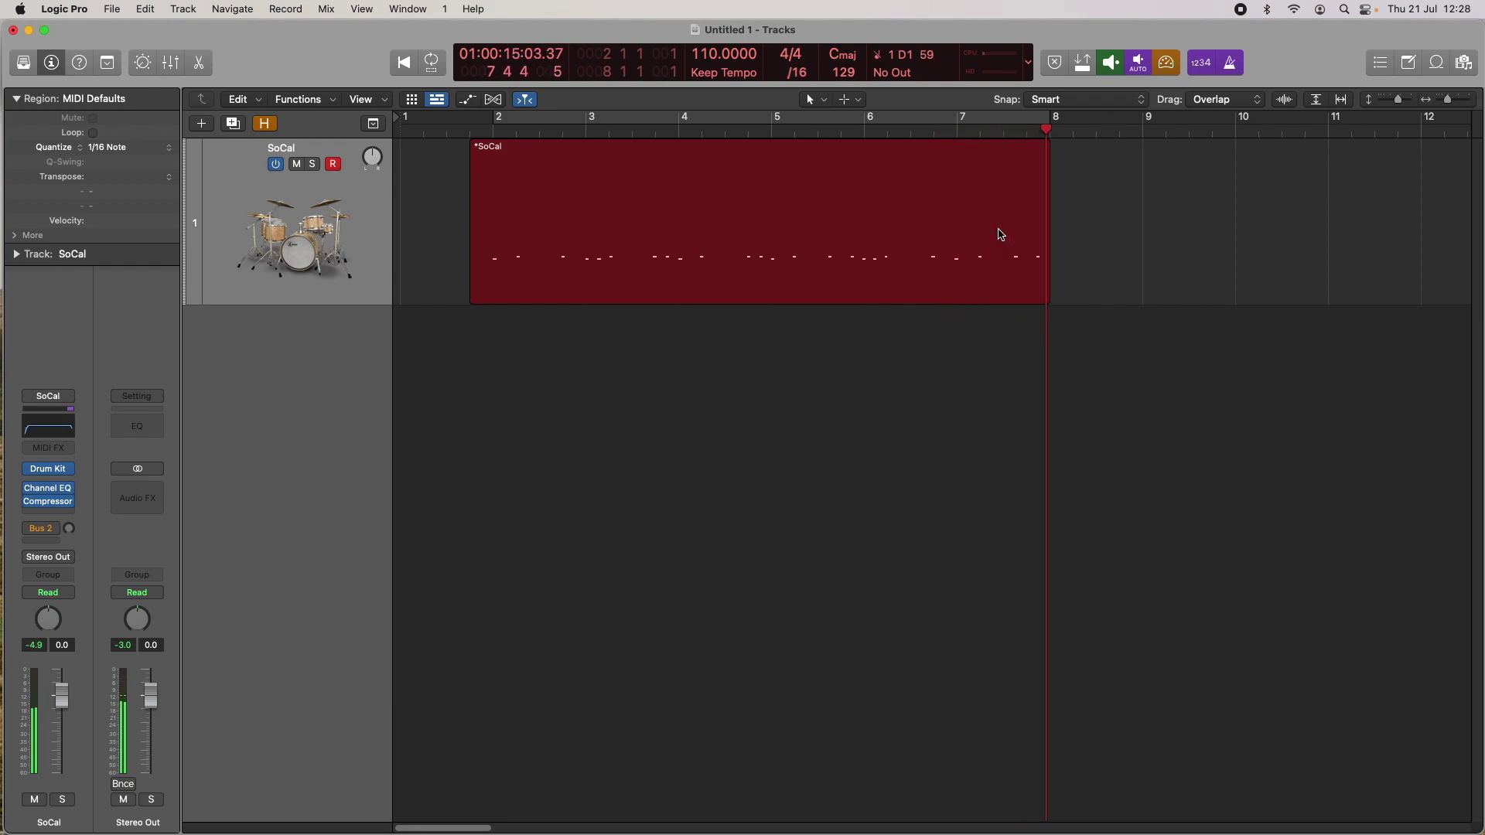
key("space")
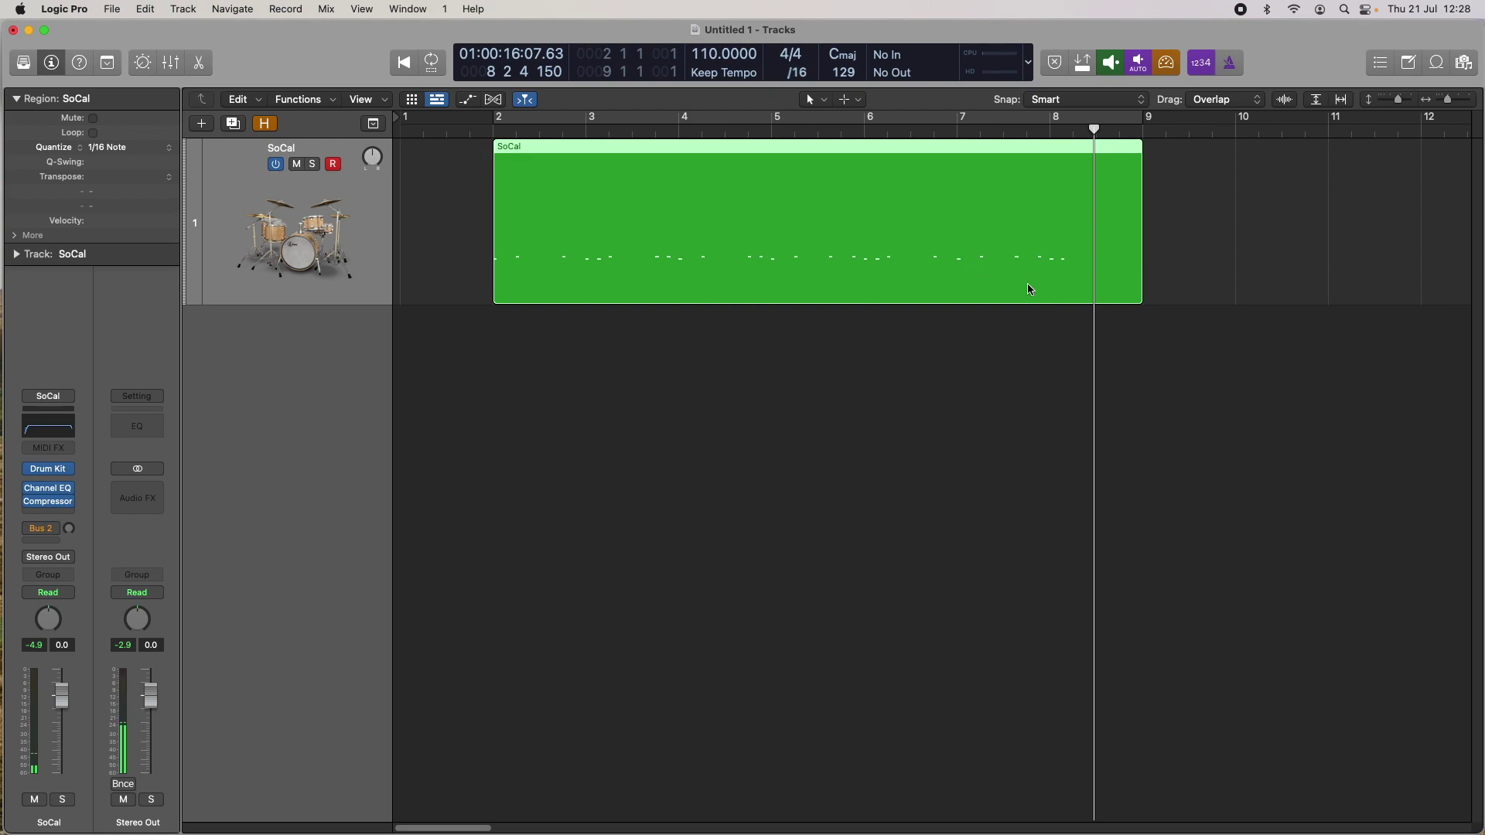
Open the new take in the Piano Roll and move the playhead across bars 8, 7 and 6.
double_click(840, 162)
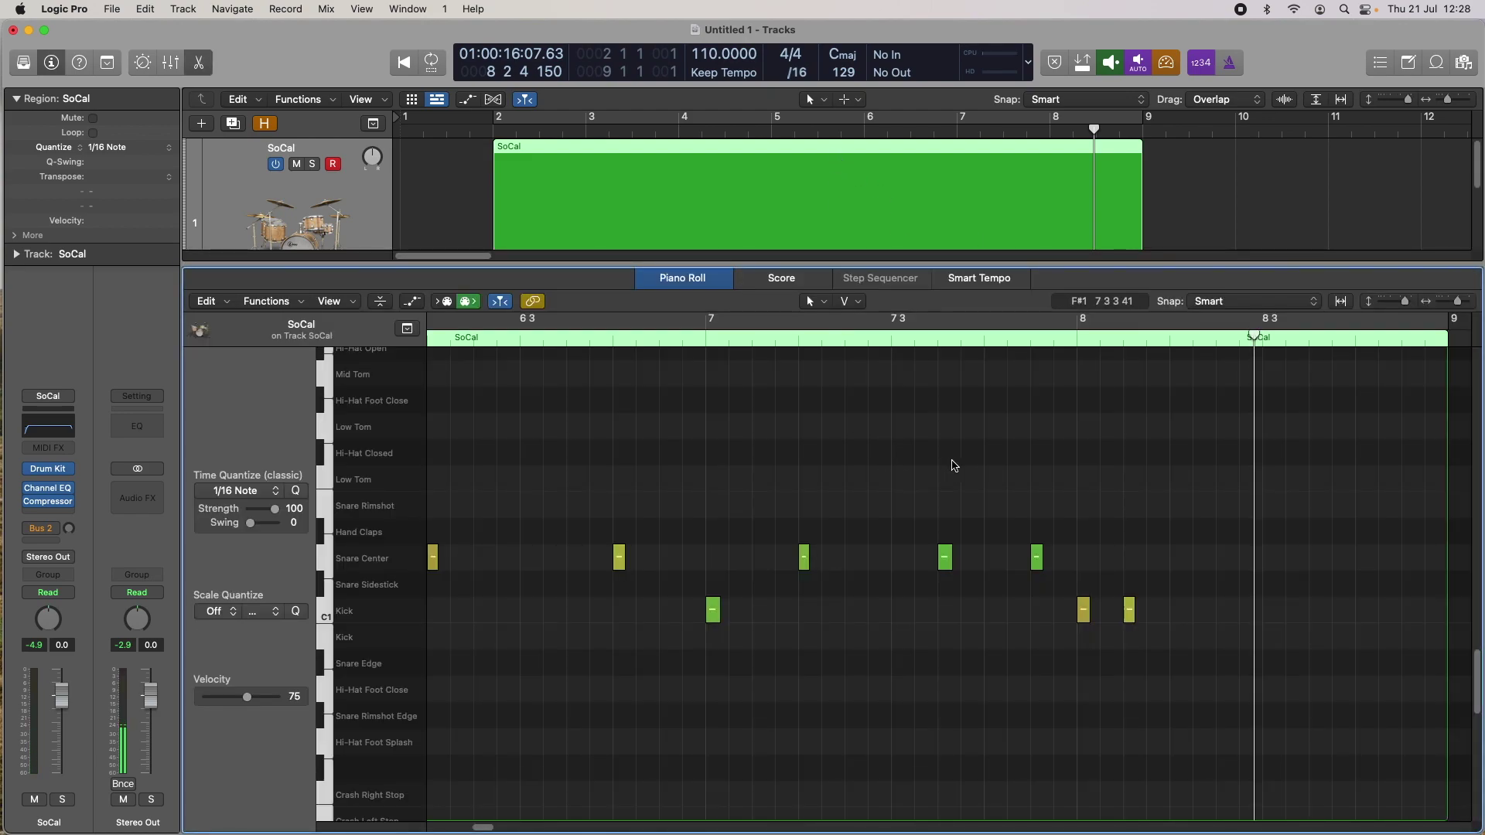
left_click(1073, 340)
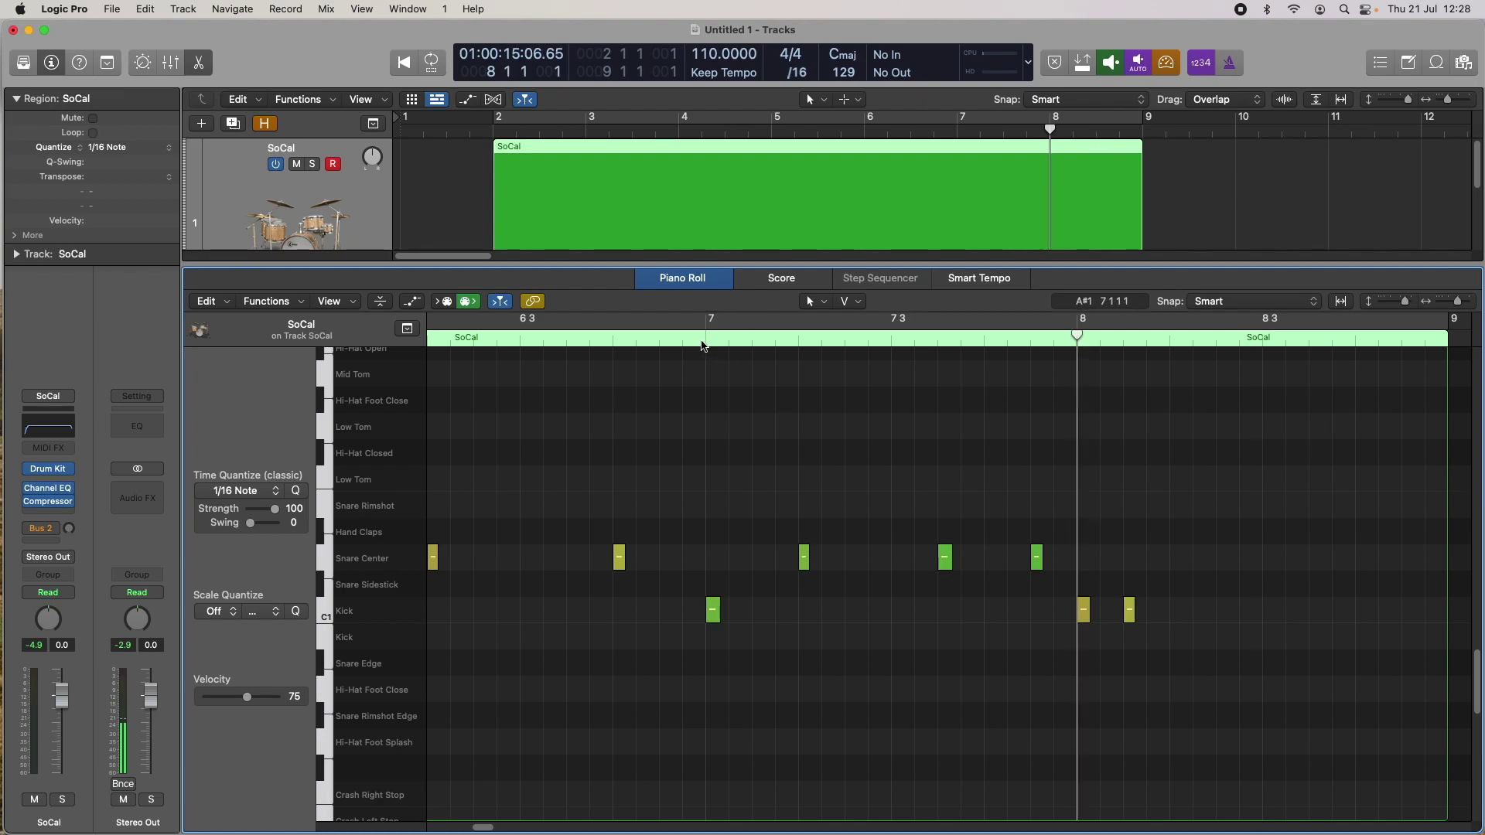
left_click(704, 344)
left_click(613, 340)
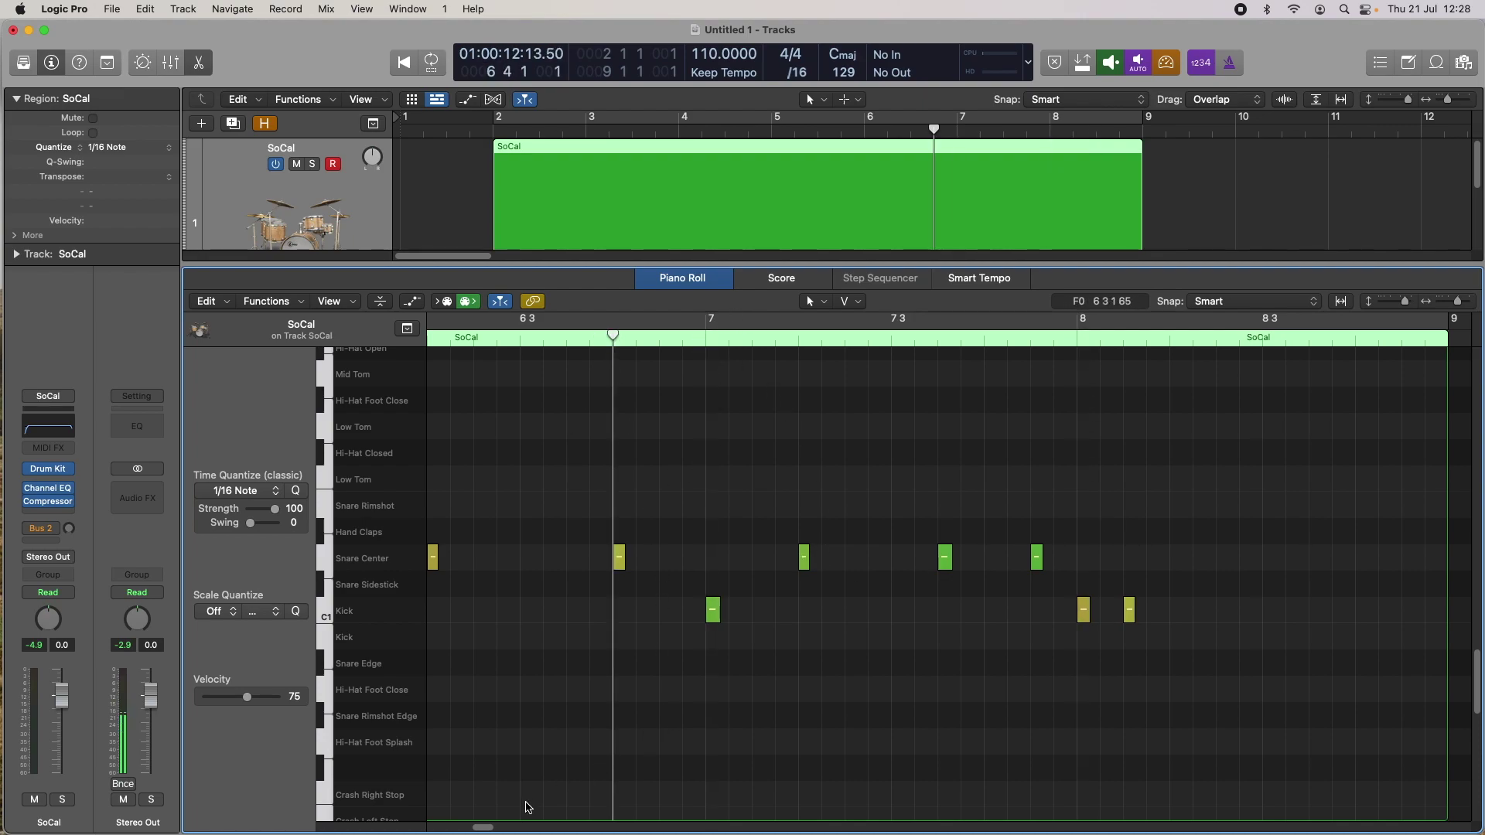
left_click_drag(489, 828, 474, 828)
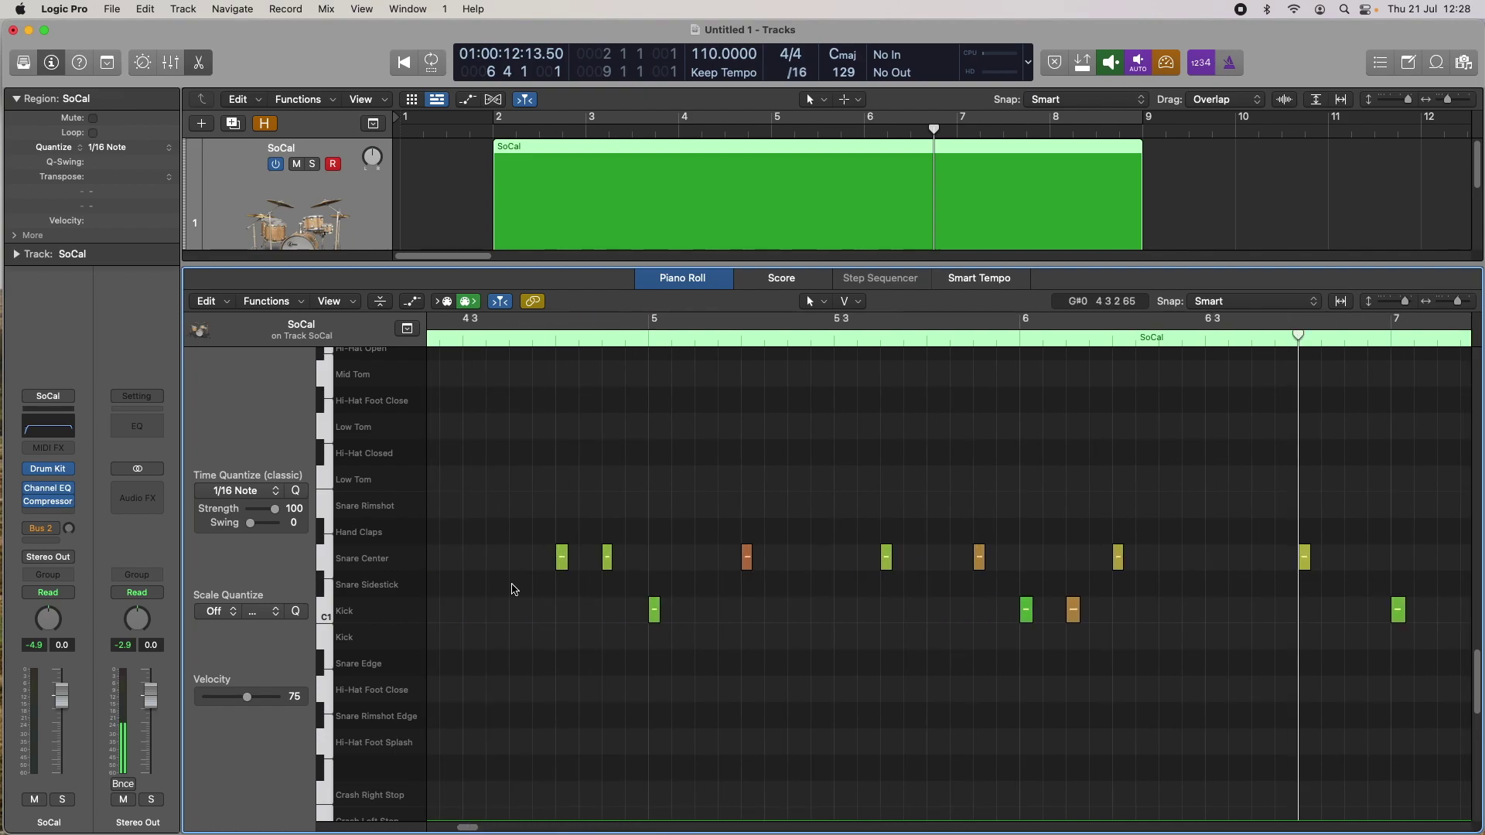
Play the take from the start of bar 2, then stop and return to the project start.
left_click(493, 127)
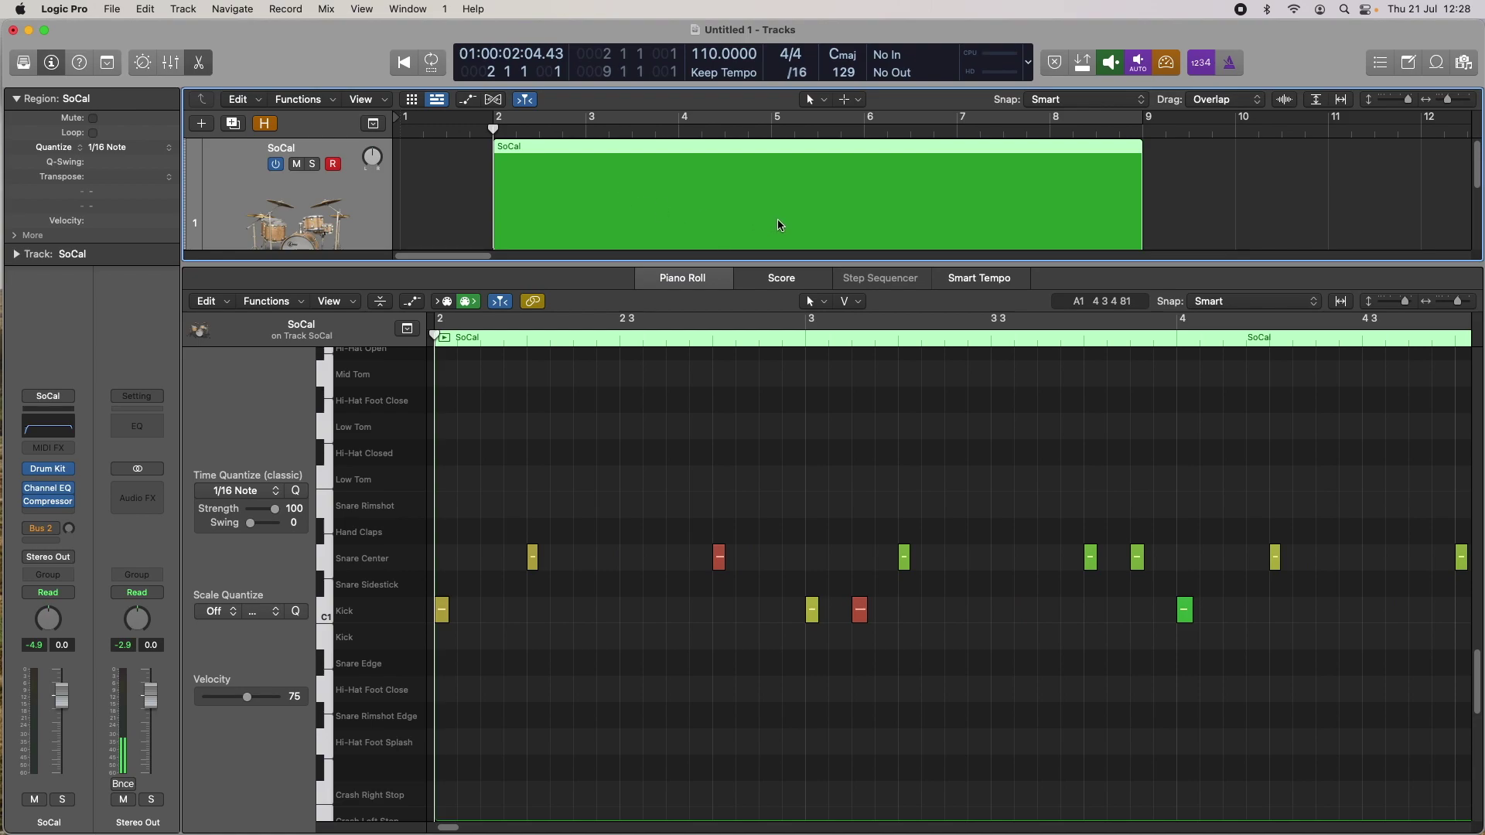
key("space")
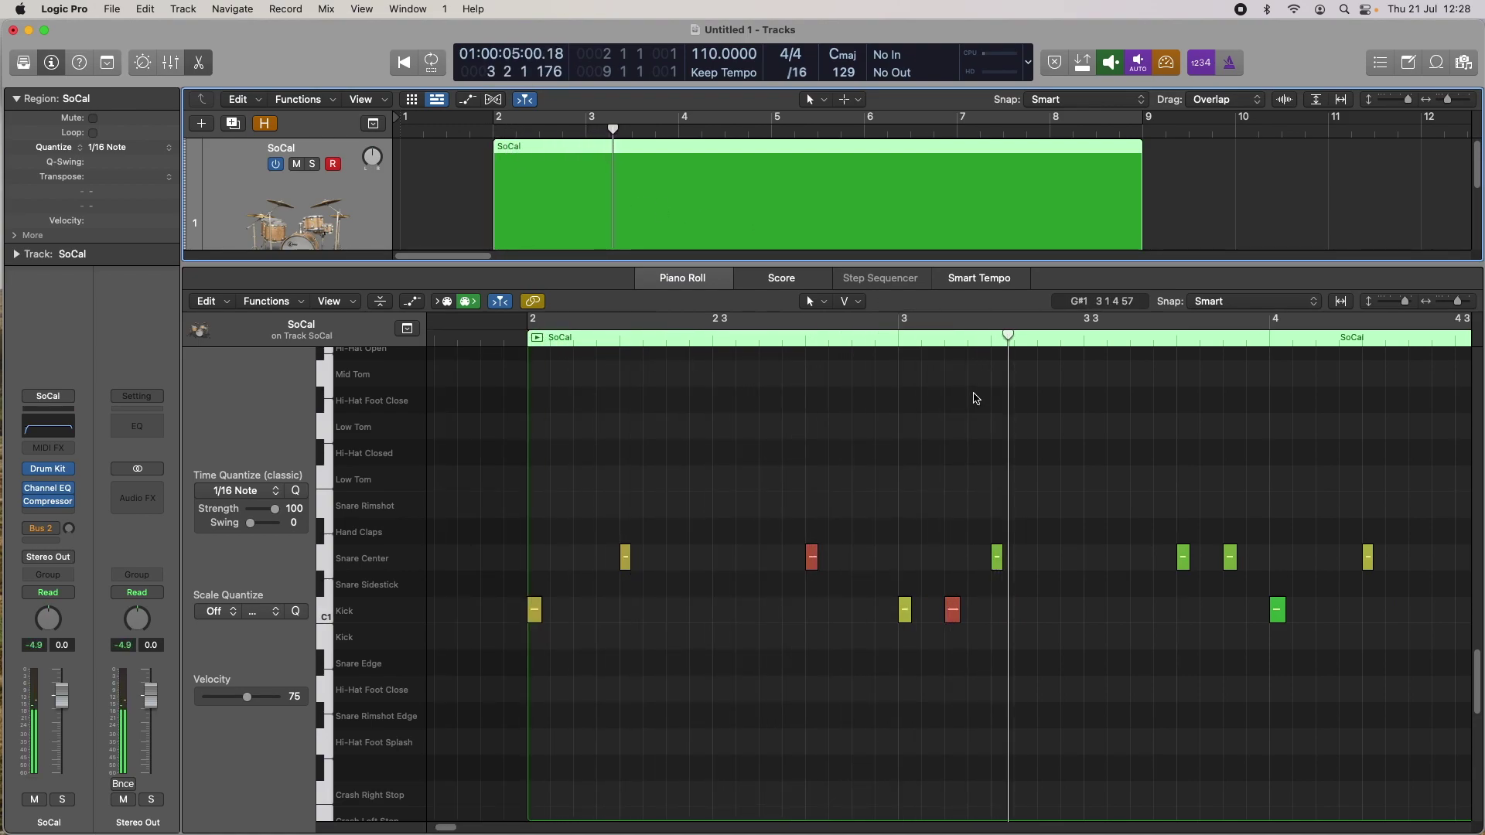
key("space")
key("Return")
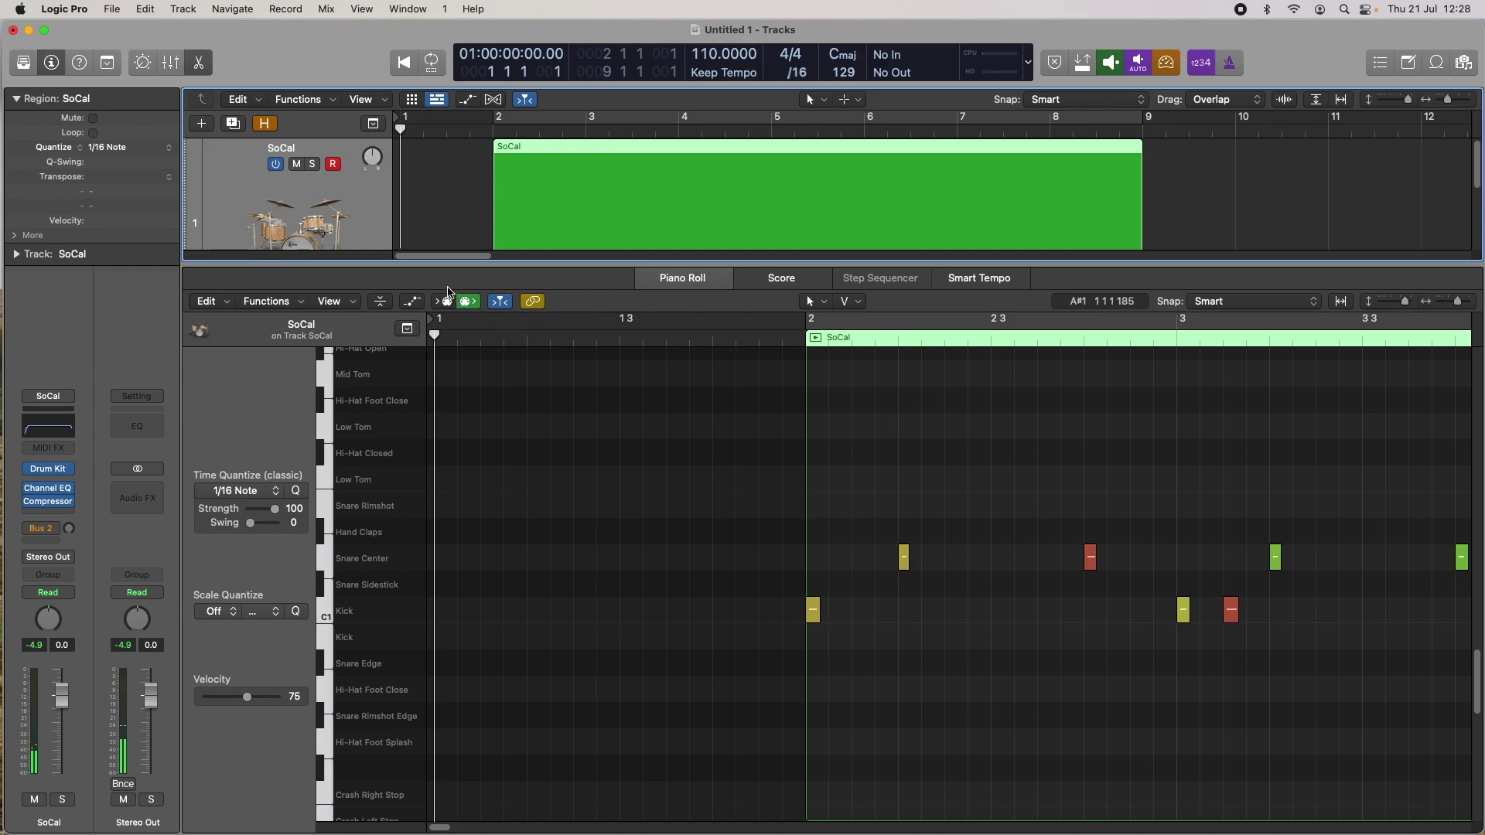
left_click(448, 291)
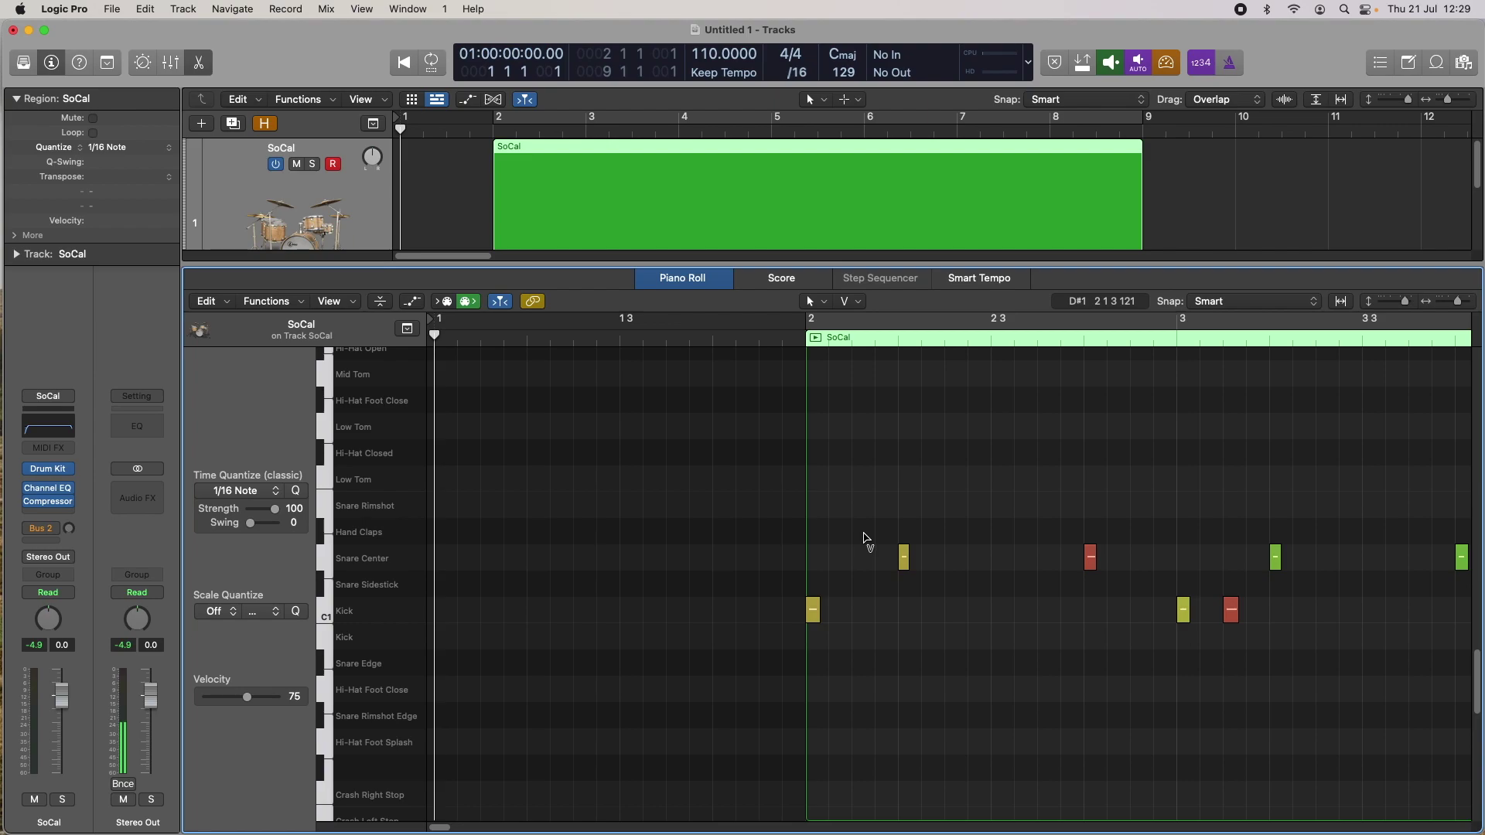
Select all 26 notes and lower their Time Quantize strength to 53.
key("super+a")
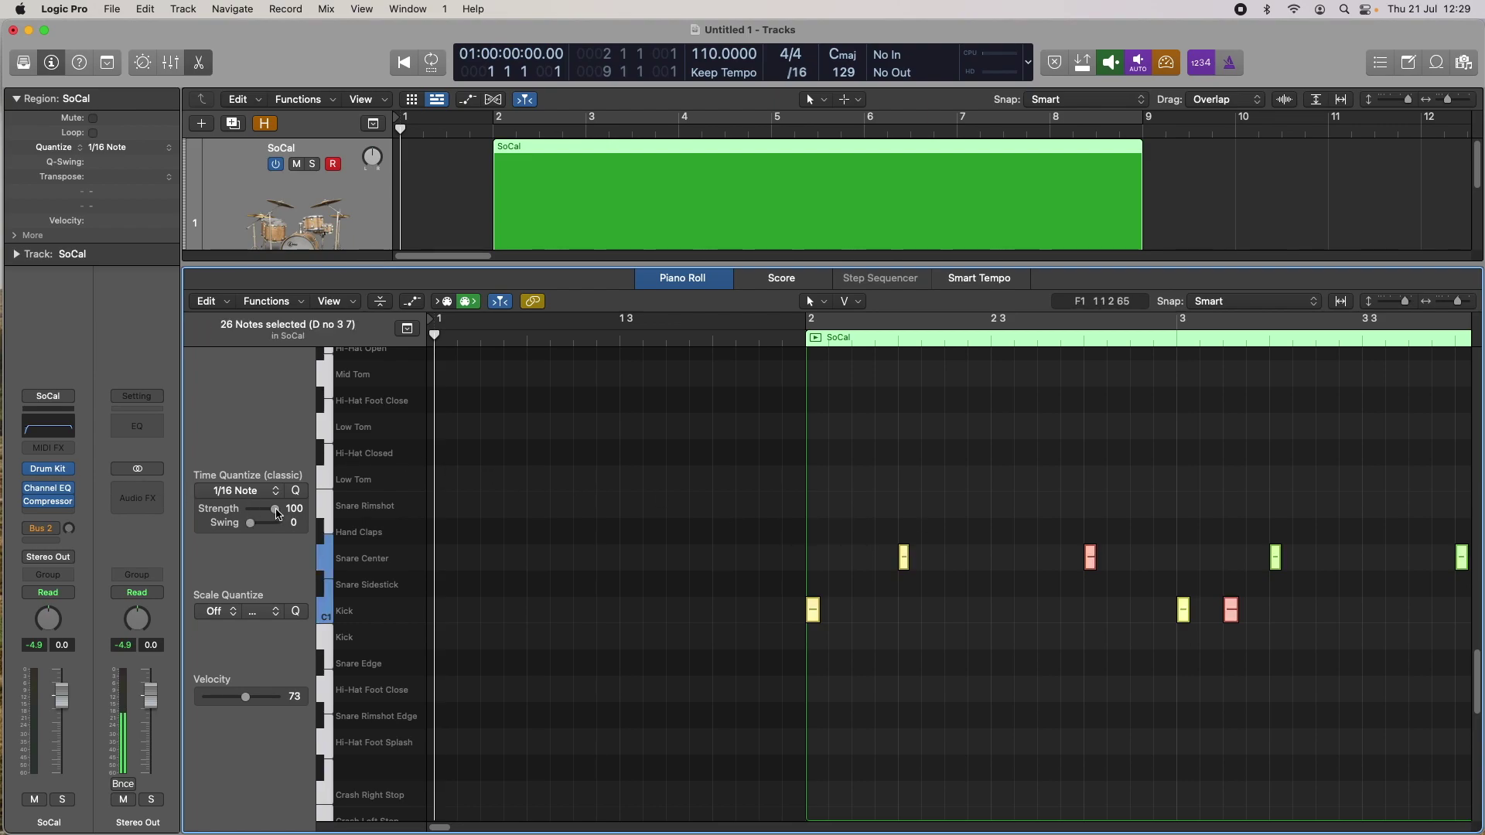
mouse_move(277, 513)
left_mouse_down()
mouse_move(195, 513)
mouse_move(266, 511)
left_mouse_up()
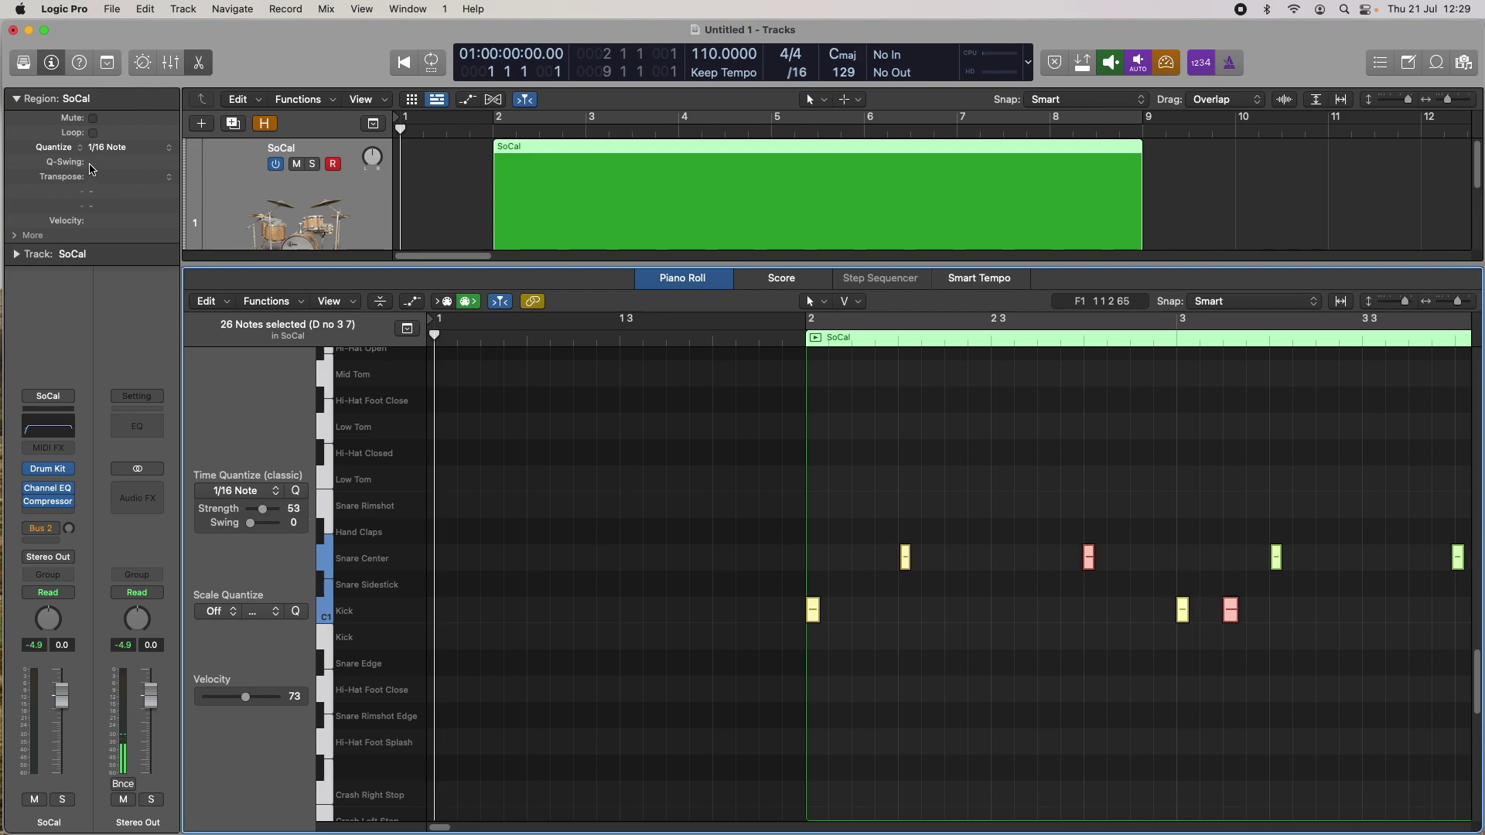
left_click(15, 235)
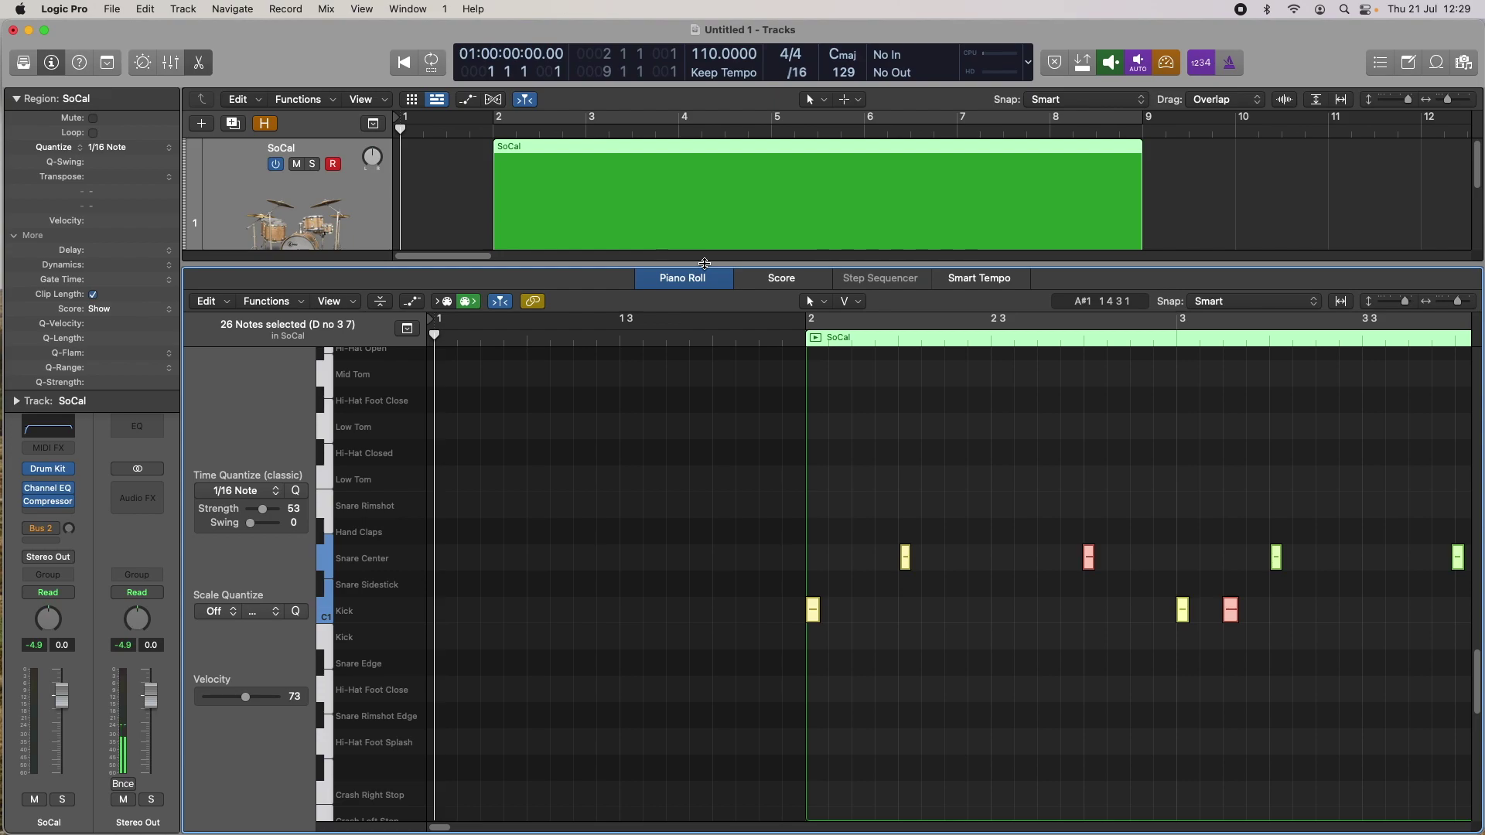
Delete the SoCal region, set MIDI defaults to Smart Quantize at 1/16 Note, and start recording.
key("e")
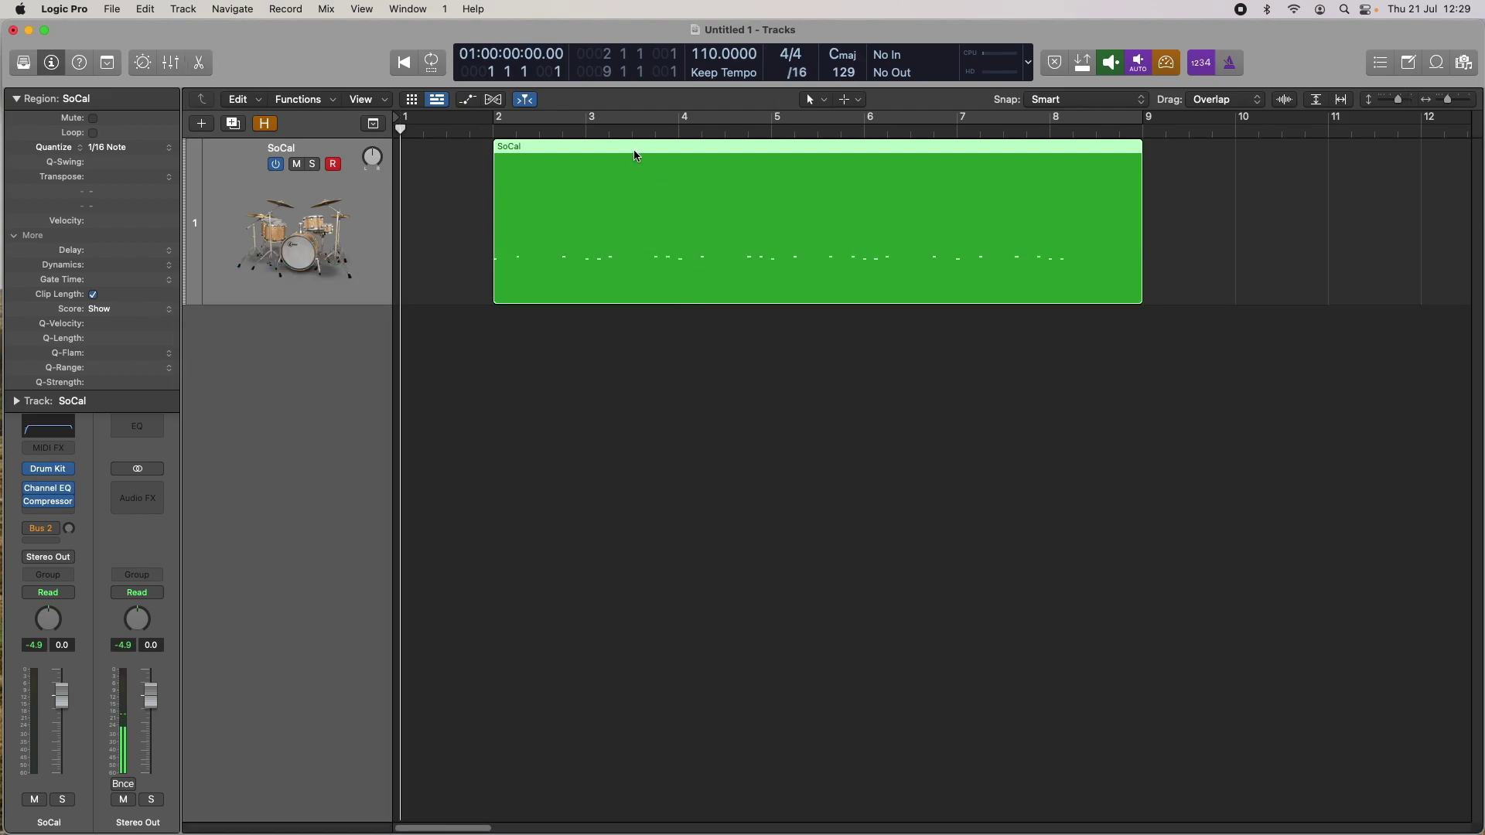
key("Delete")
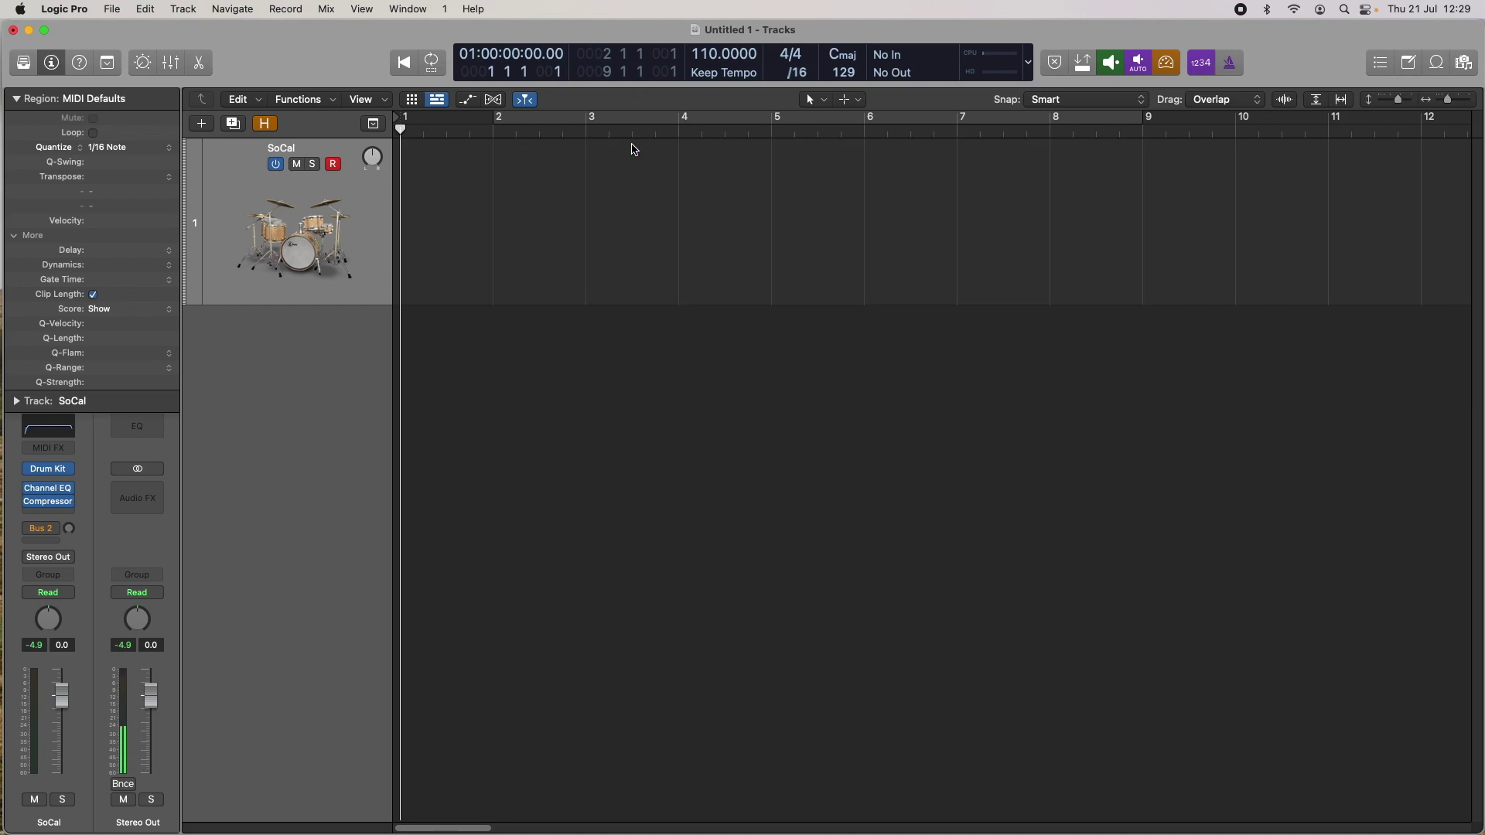
left_click(66, 152)
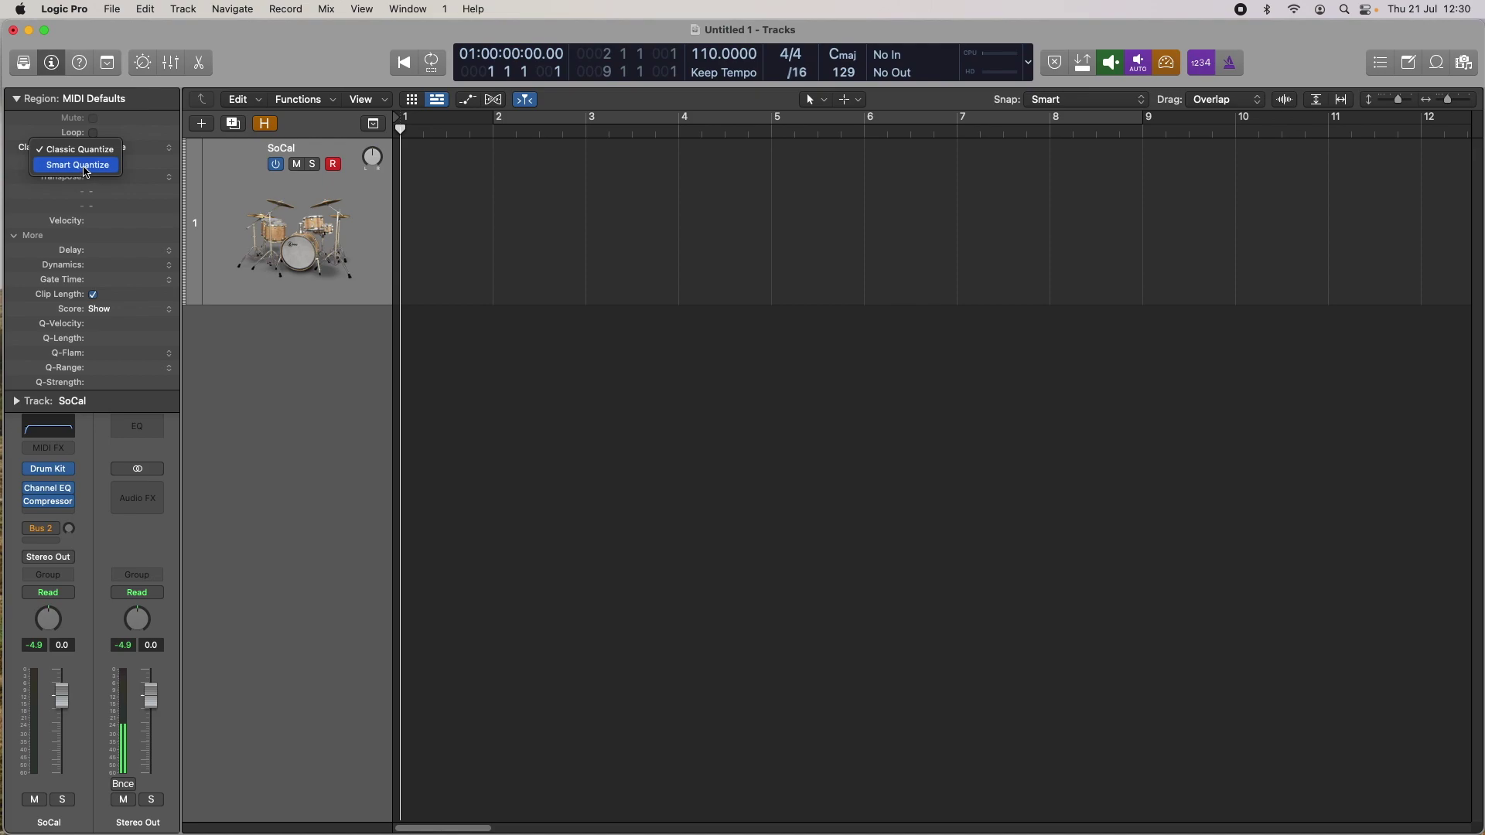
left_click(63, 150)
left_click(62, 154)
left_click(75, 164)
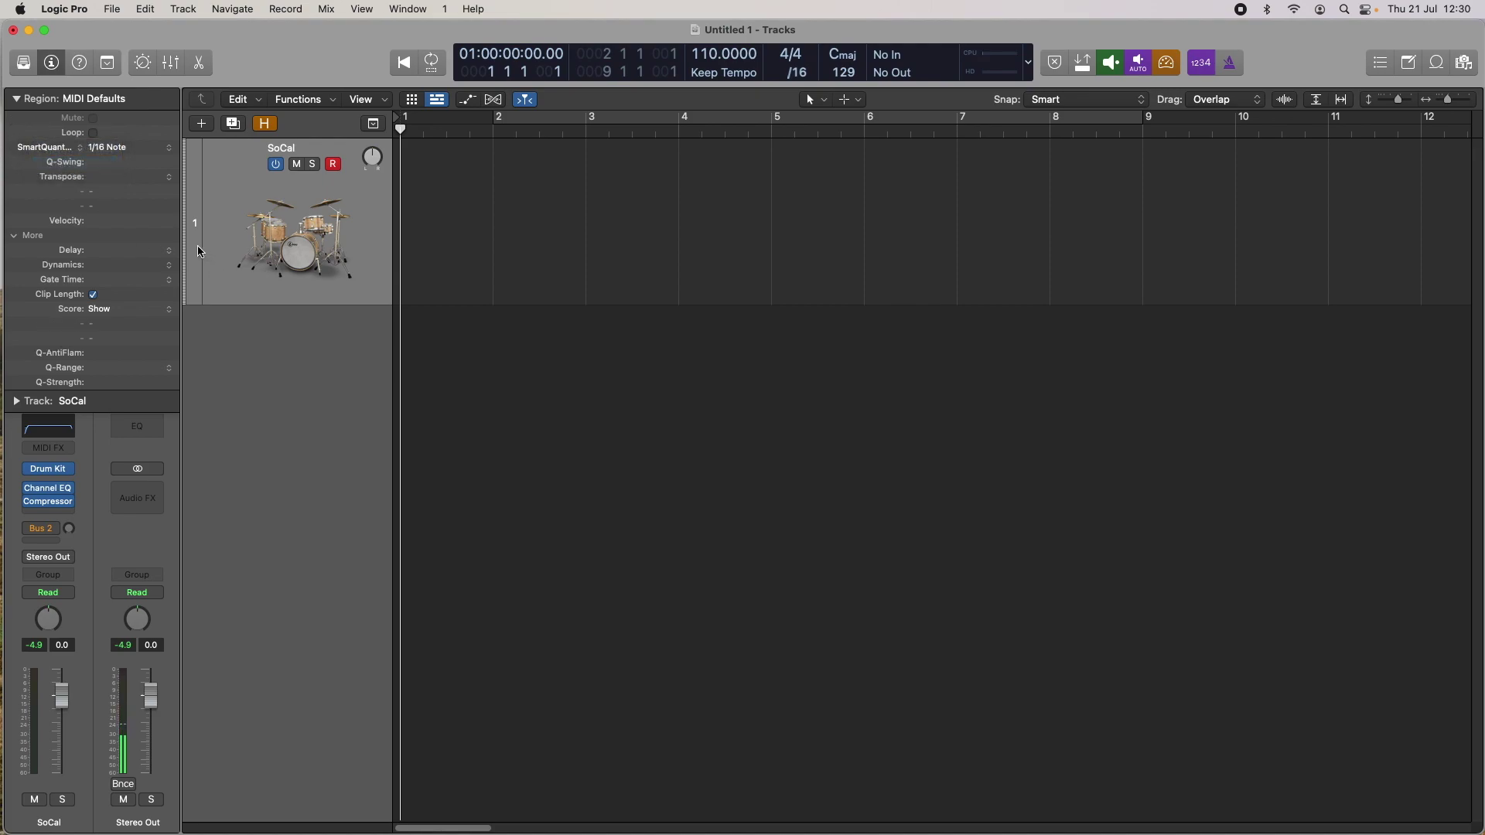
left_click(99, 148)
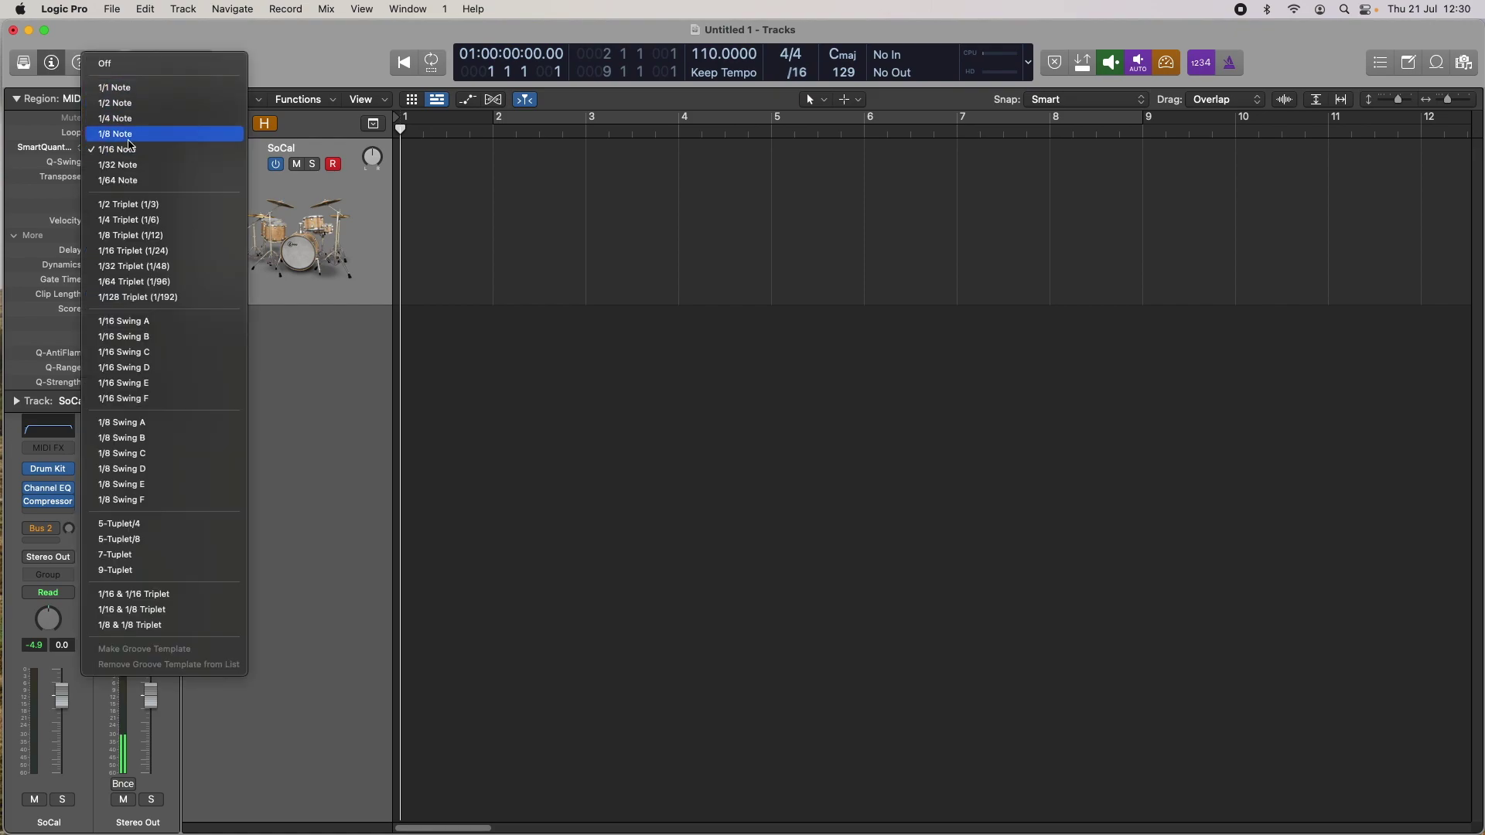
left_click(131, 153)
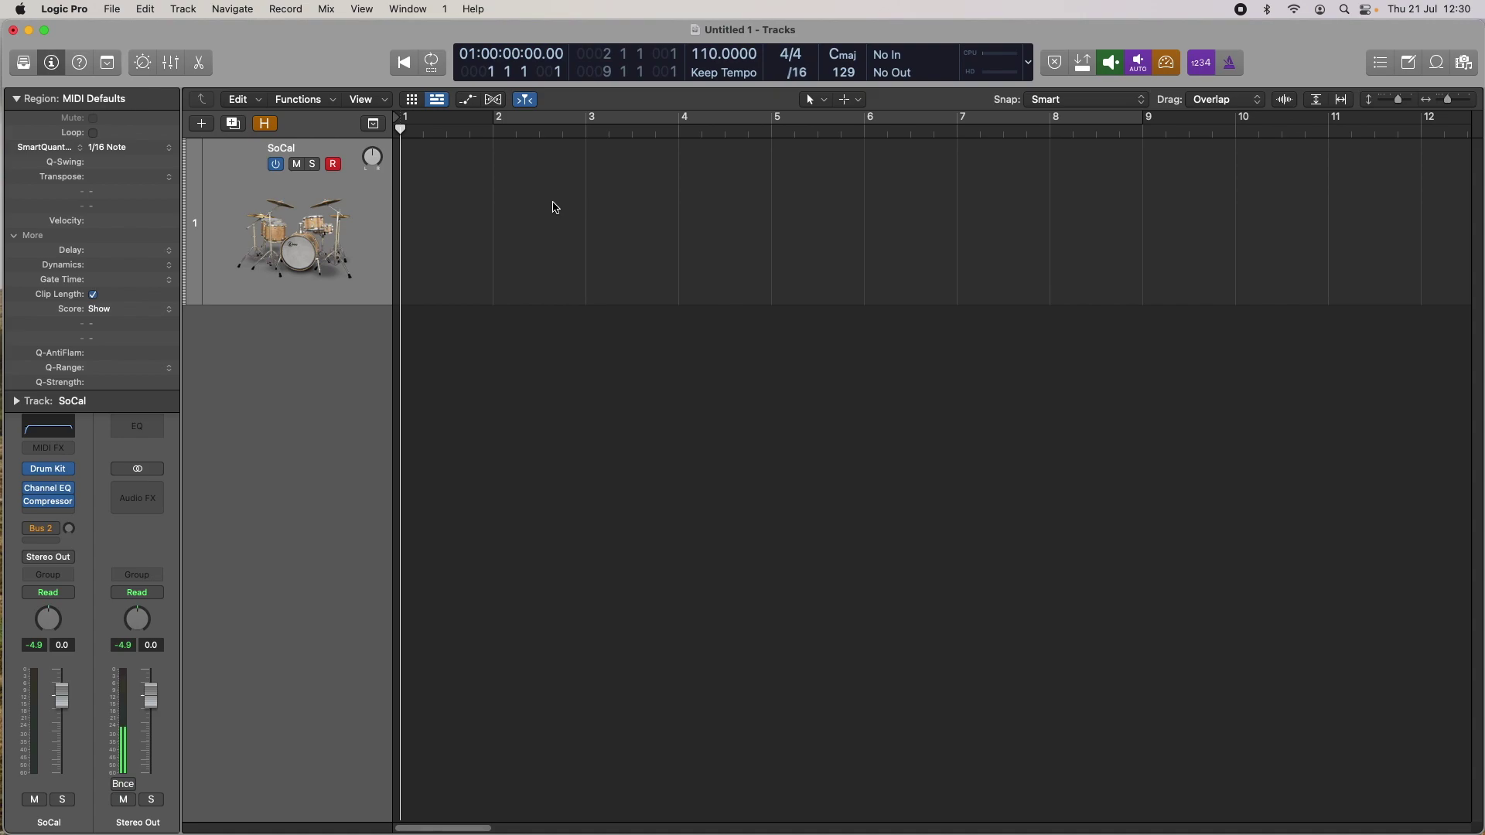
key("r")
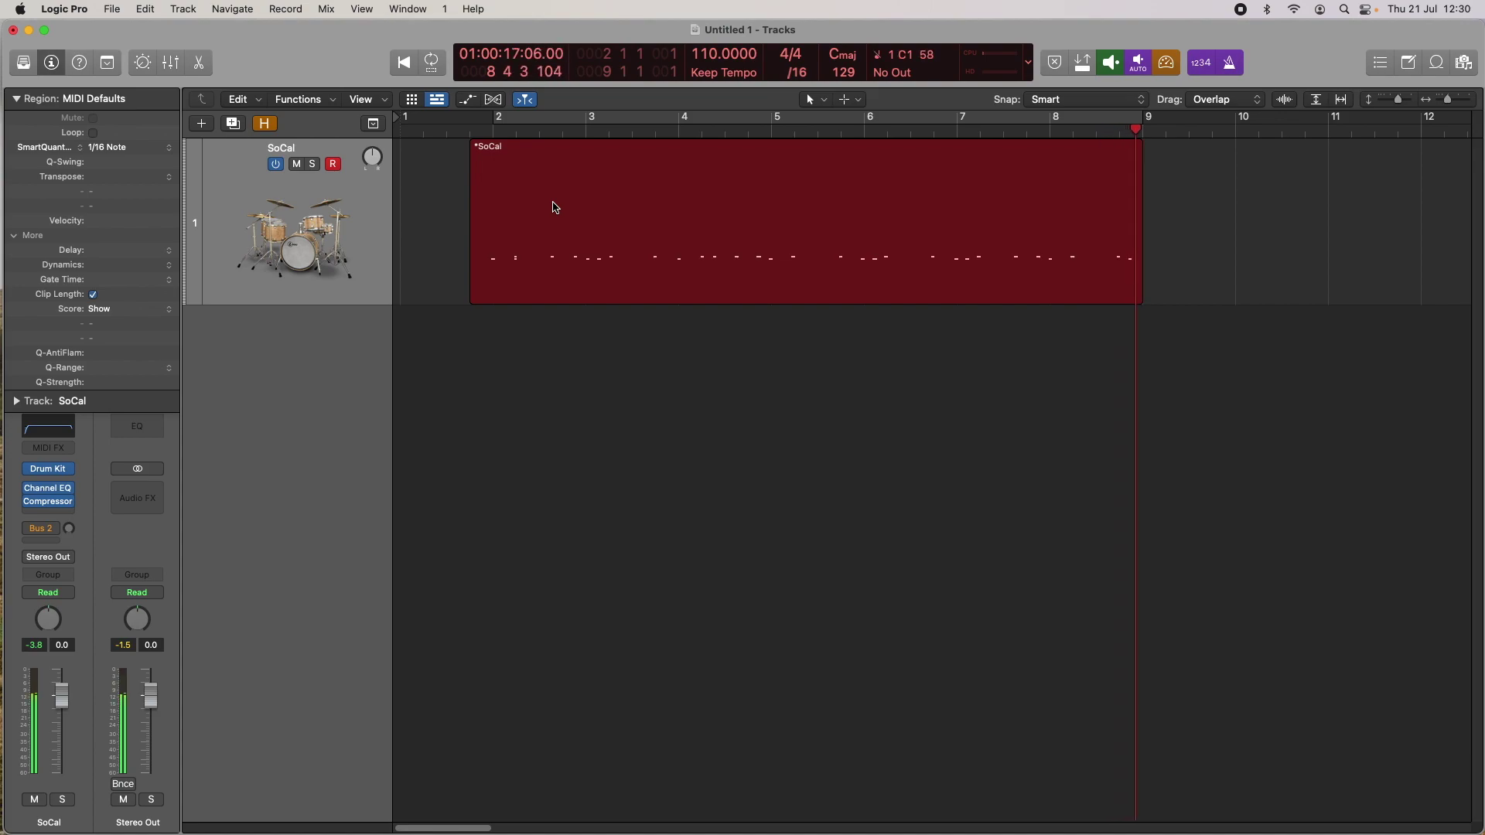
Stop the drum take recording, then delete the new region and restore it with undo.
key("space")
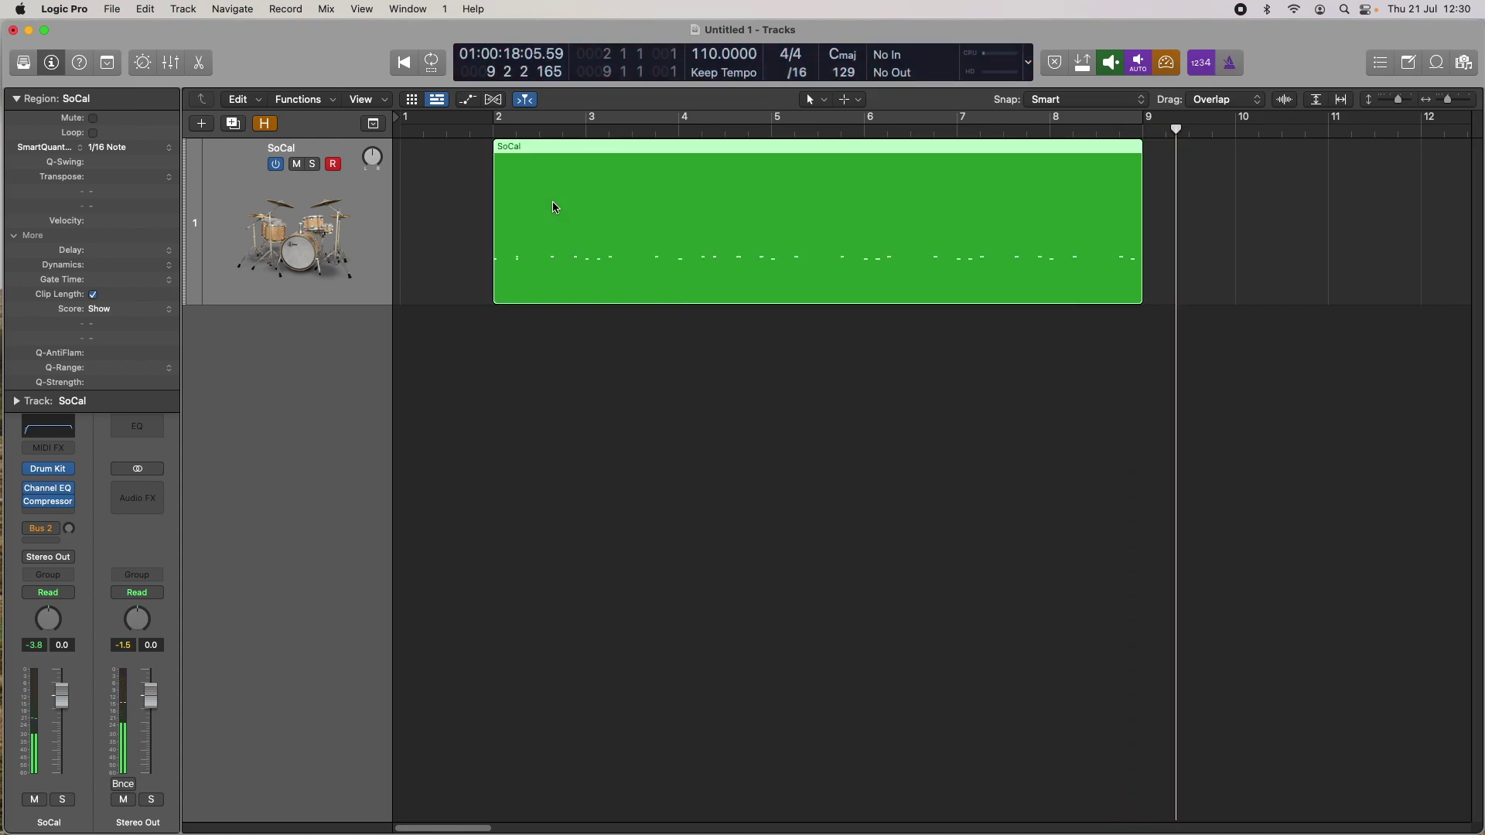
key("Delete")
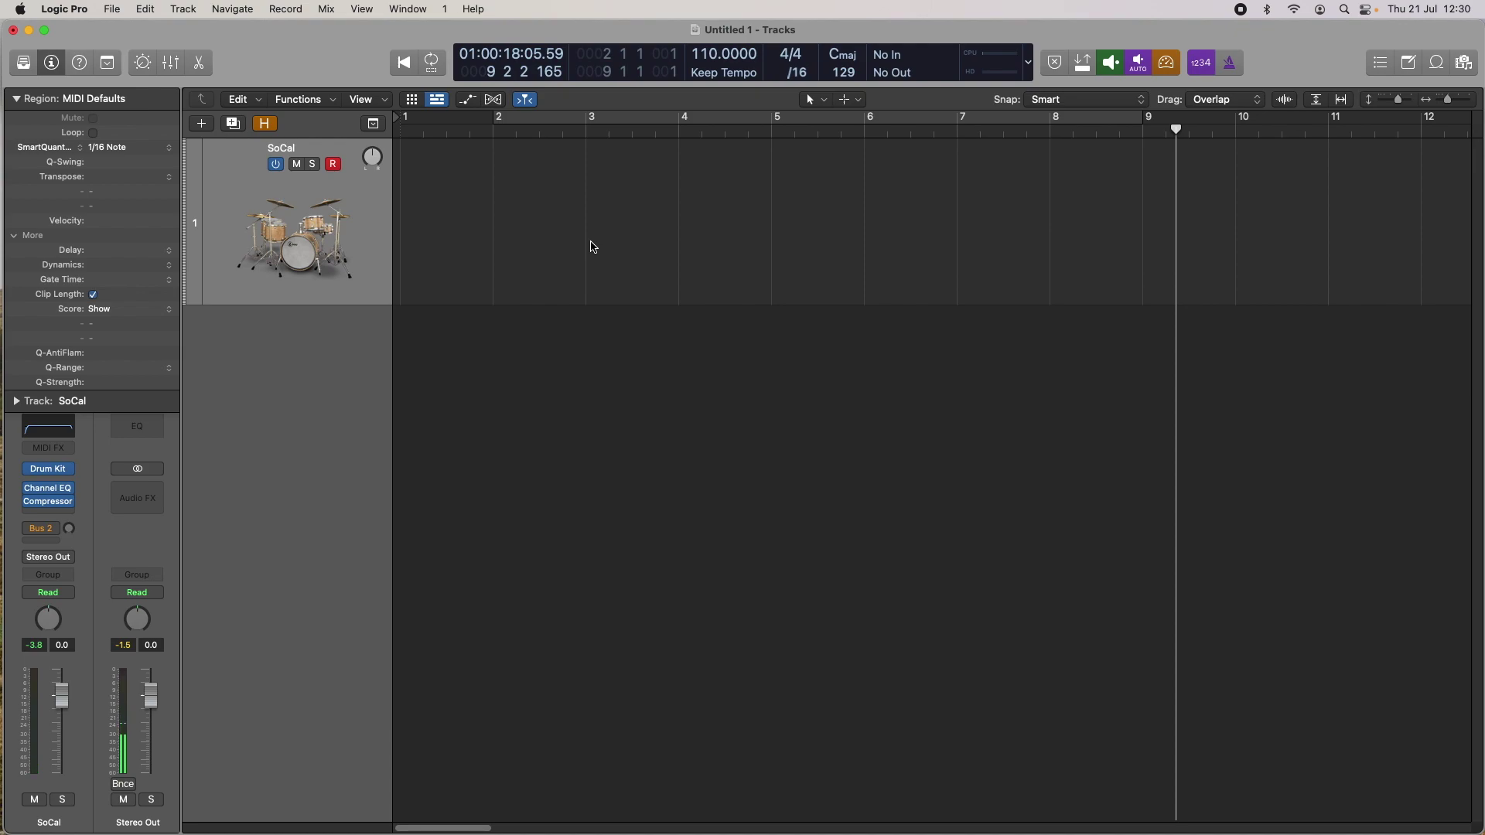
key("super+z")
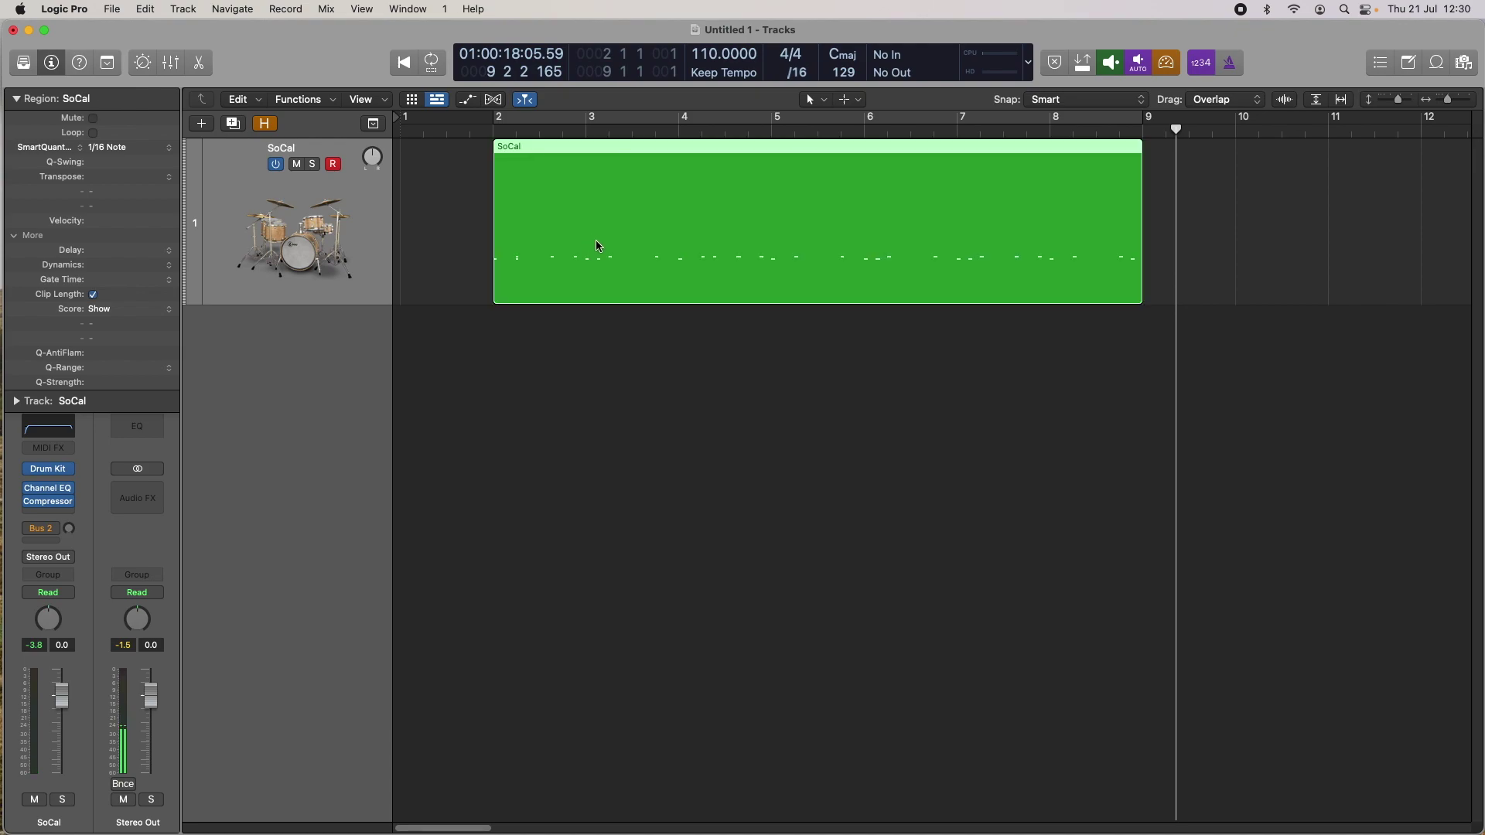
Open the SoCal region in the Piano Roll and drag a bar-2 kick note onto Snare Center.
double_click(641, 150)
left_click(531, 610)
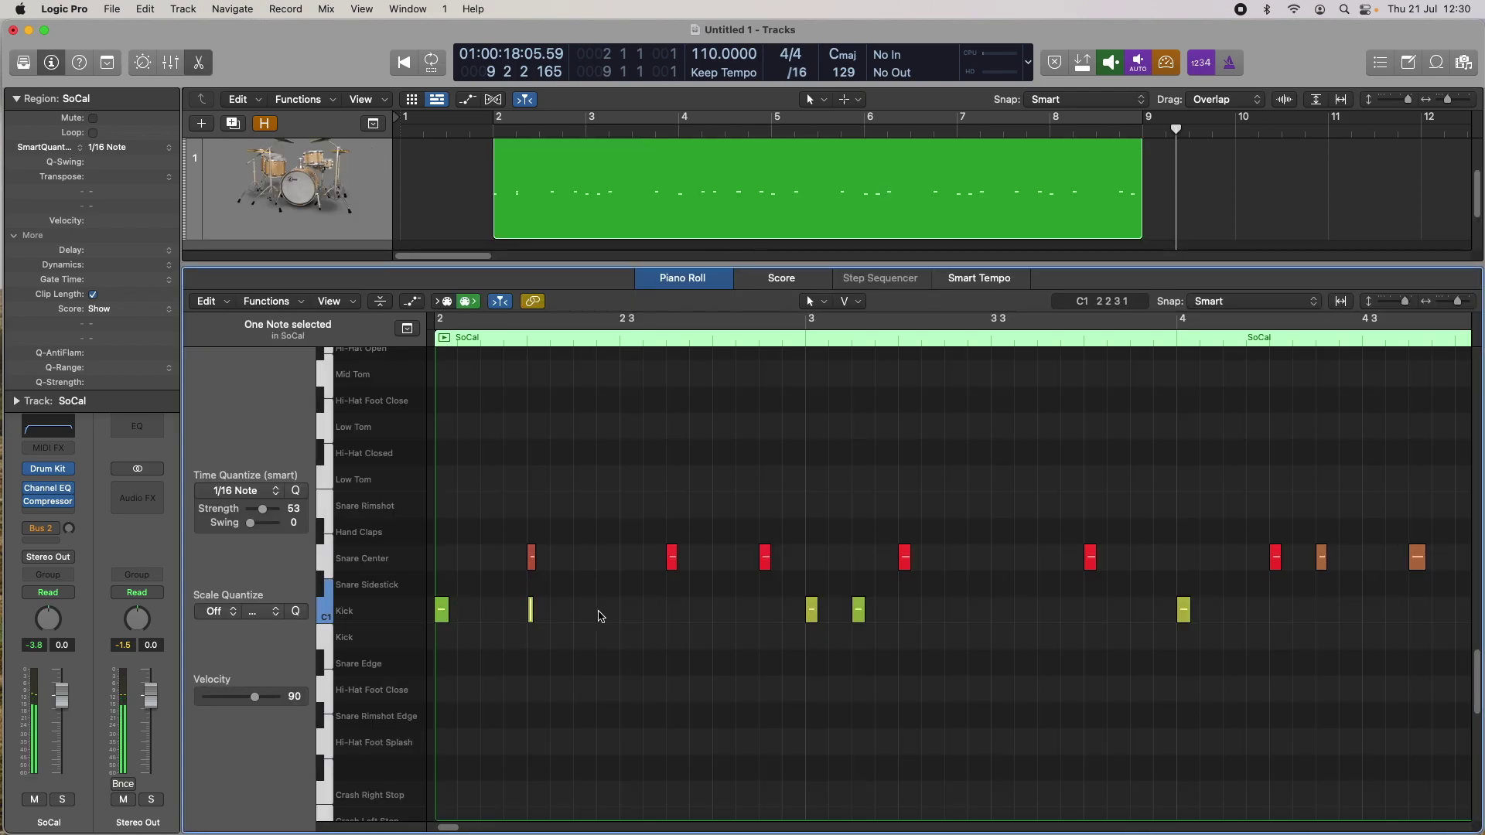
left_click_drag(607, 616, 670, 570)
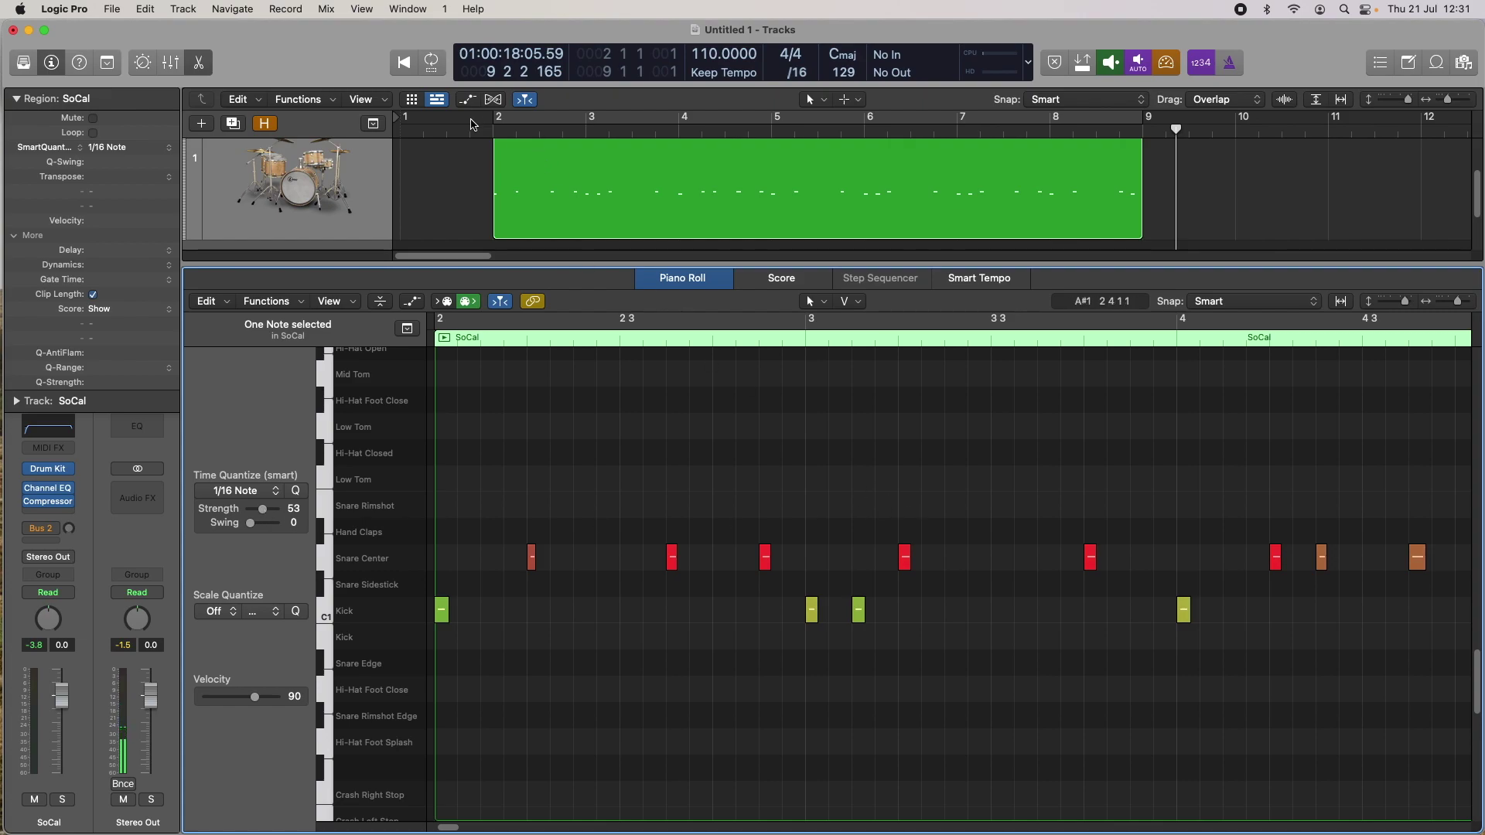
Step the playhead through bar 2, bar 3, 3 4 1 and 4 2 1 on the ruler.
left_click(493, 128)
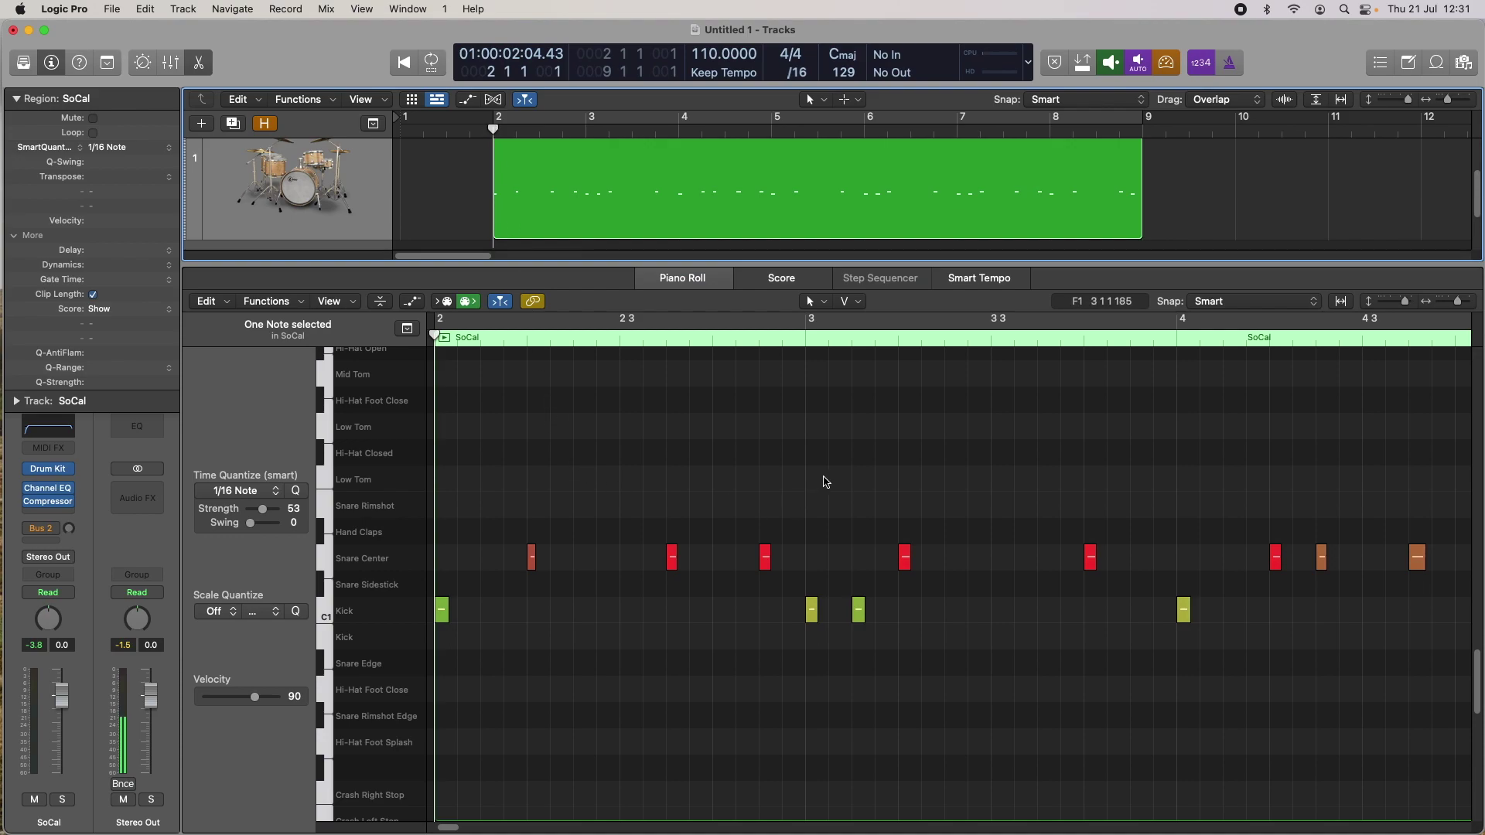
left_click(805, 341)
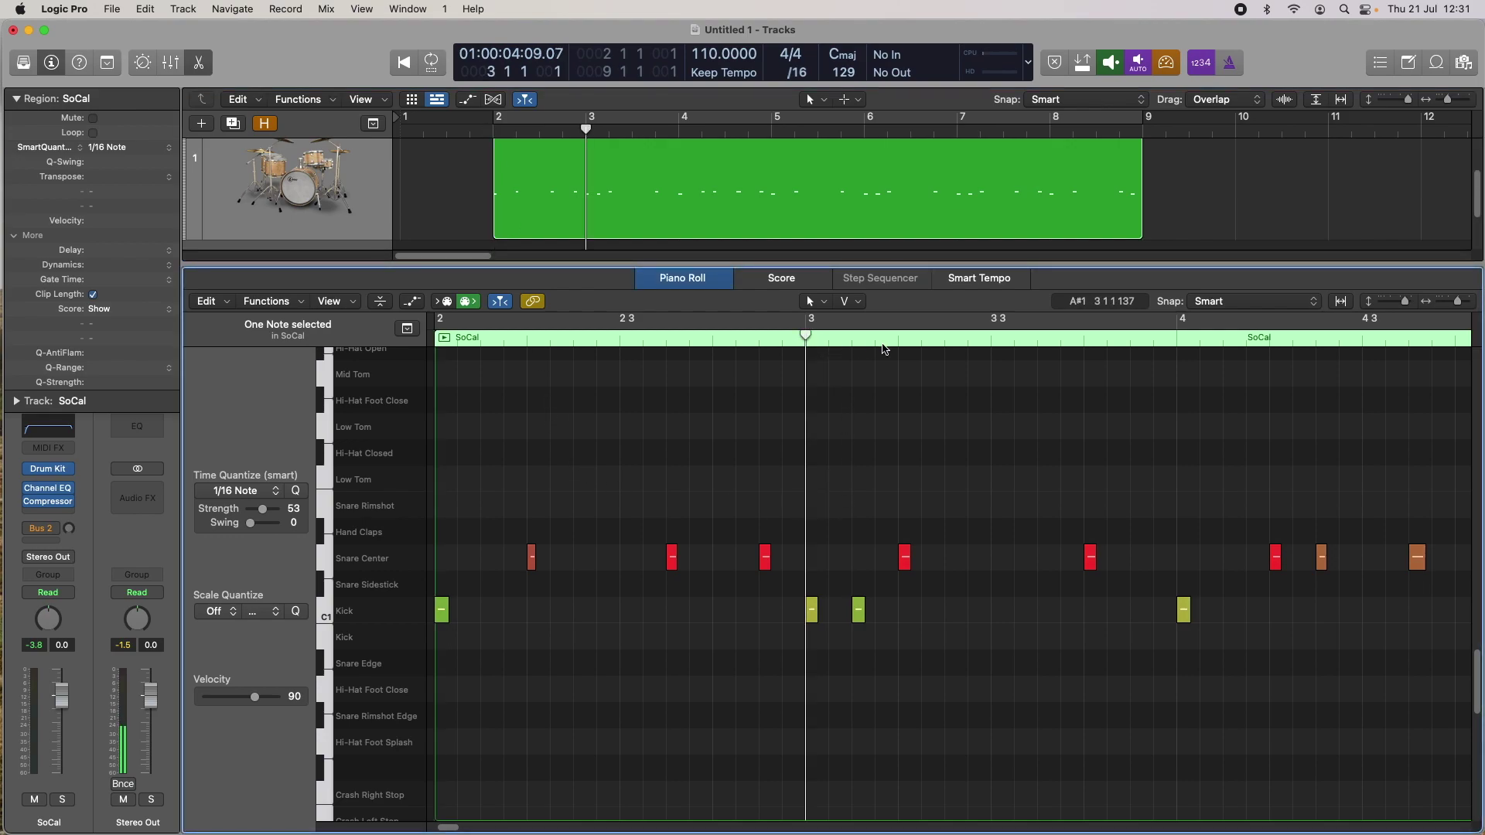
left_click(850, 343)
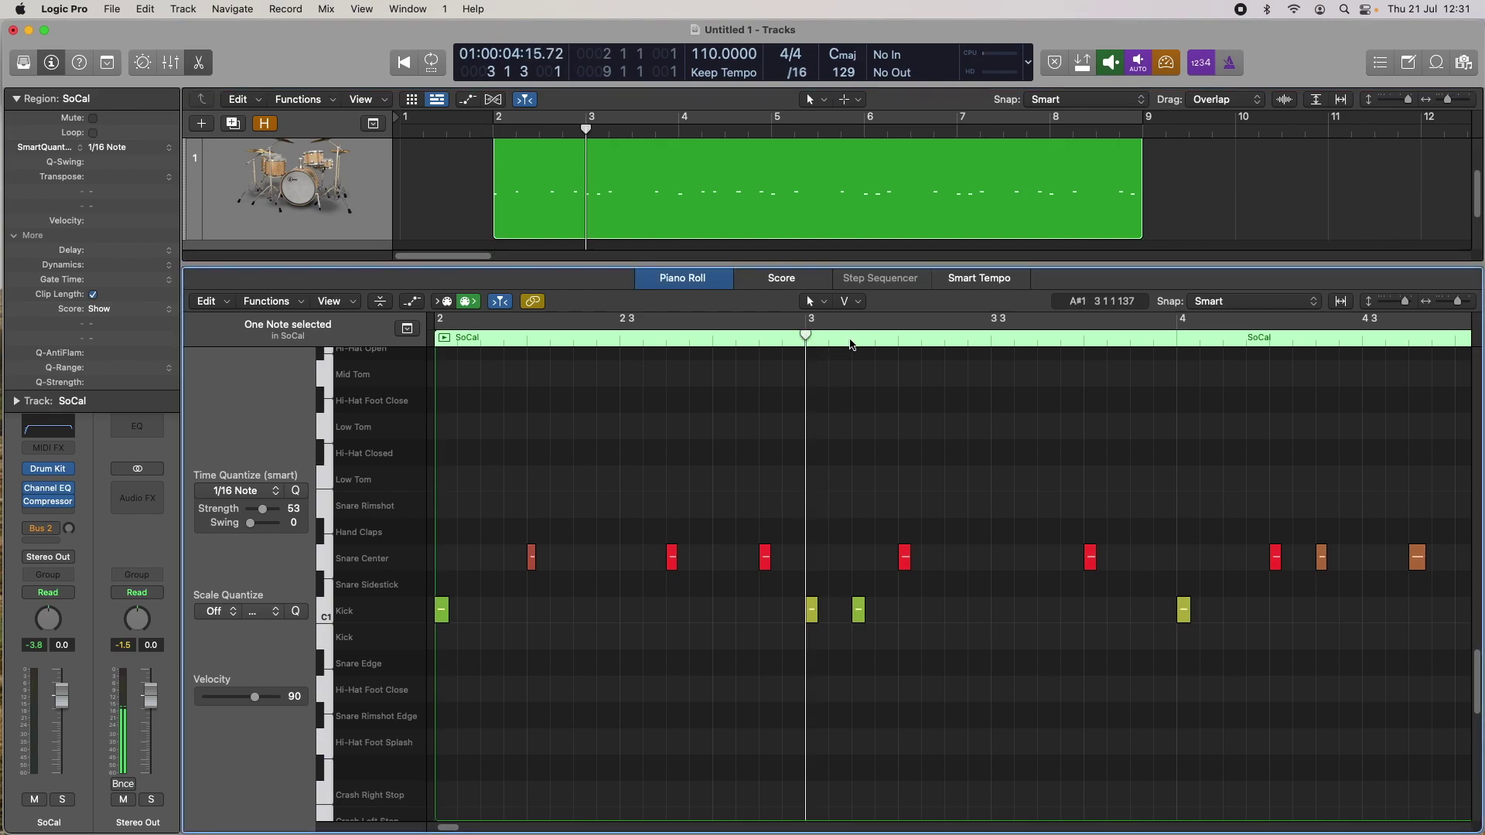
left_click(897, 346)
left_click(1084, 346)
left_click(1175, 342)
left_click(1270, 344)
Select all notes and change the region's Smart Quantize value to 1/2 Note.
left_click_drag(450, 827, 446, 829)
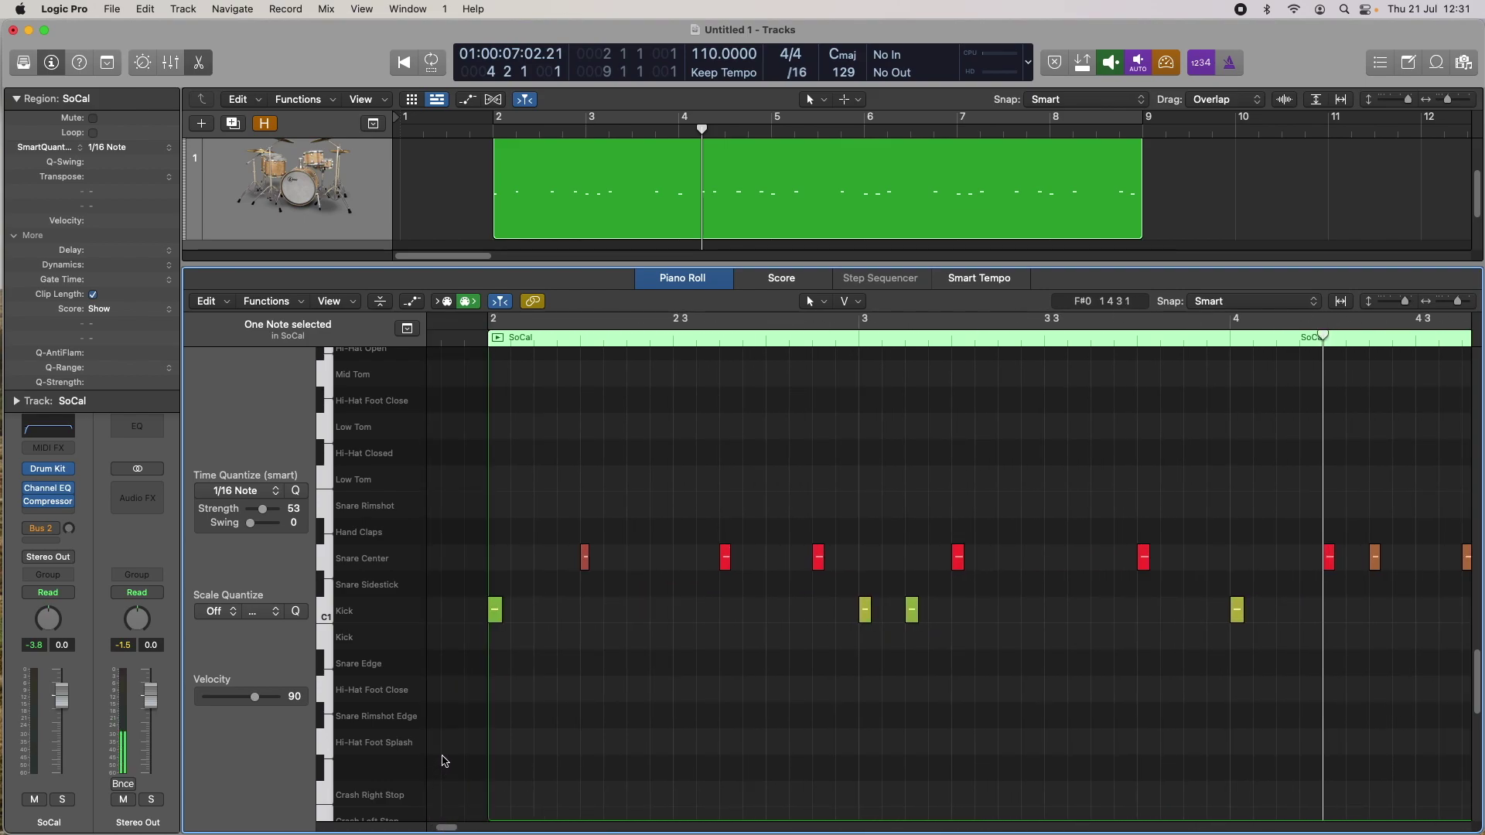
key("super+a")
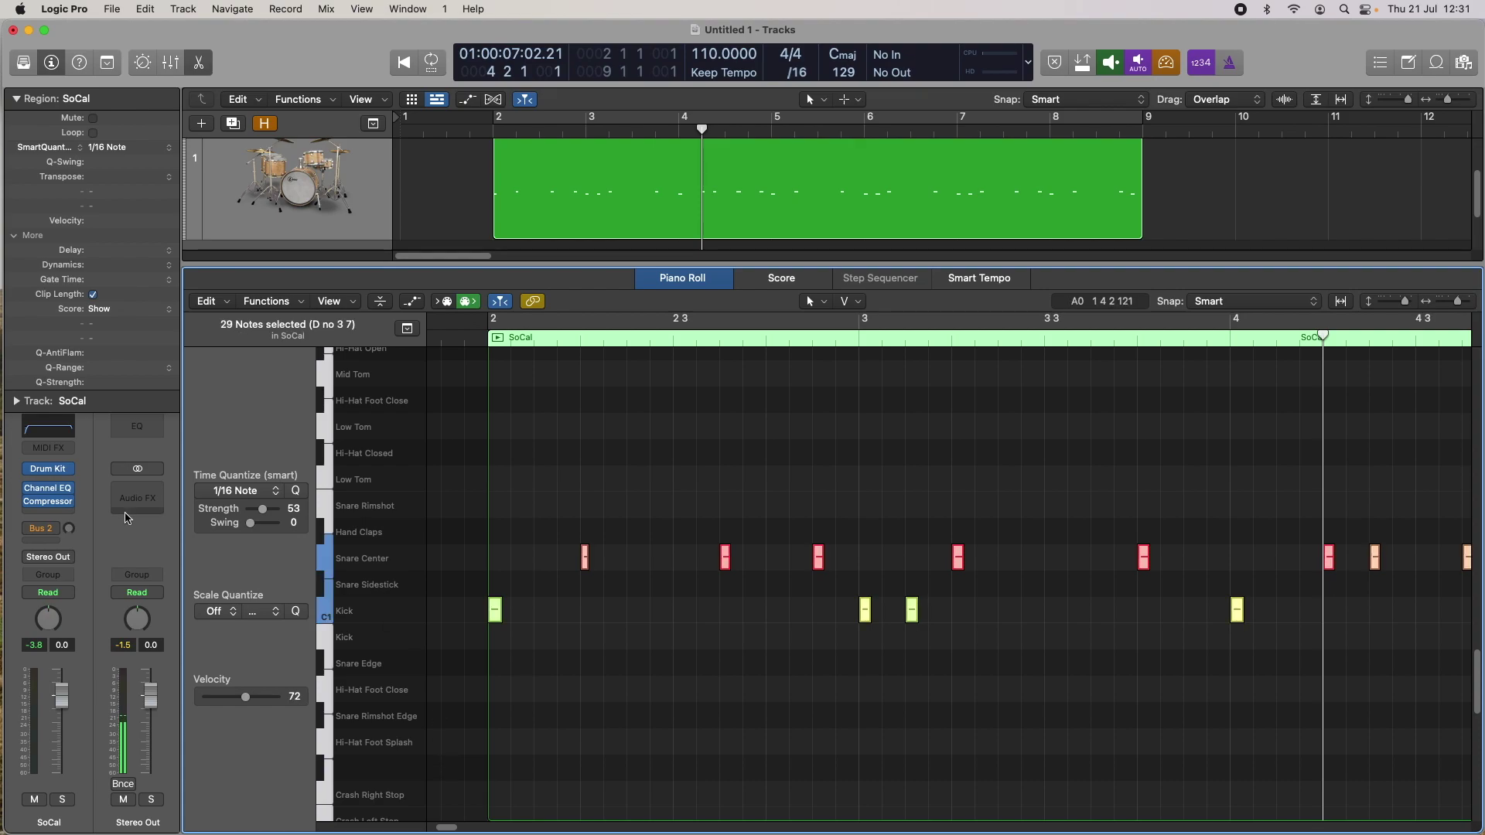
left_click(117, 149)
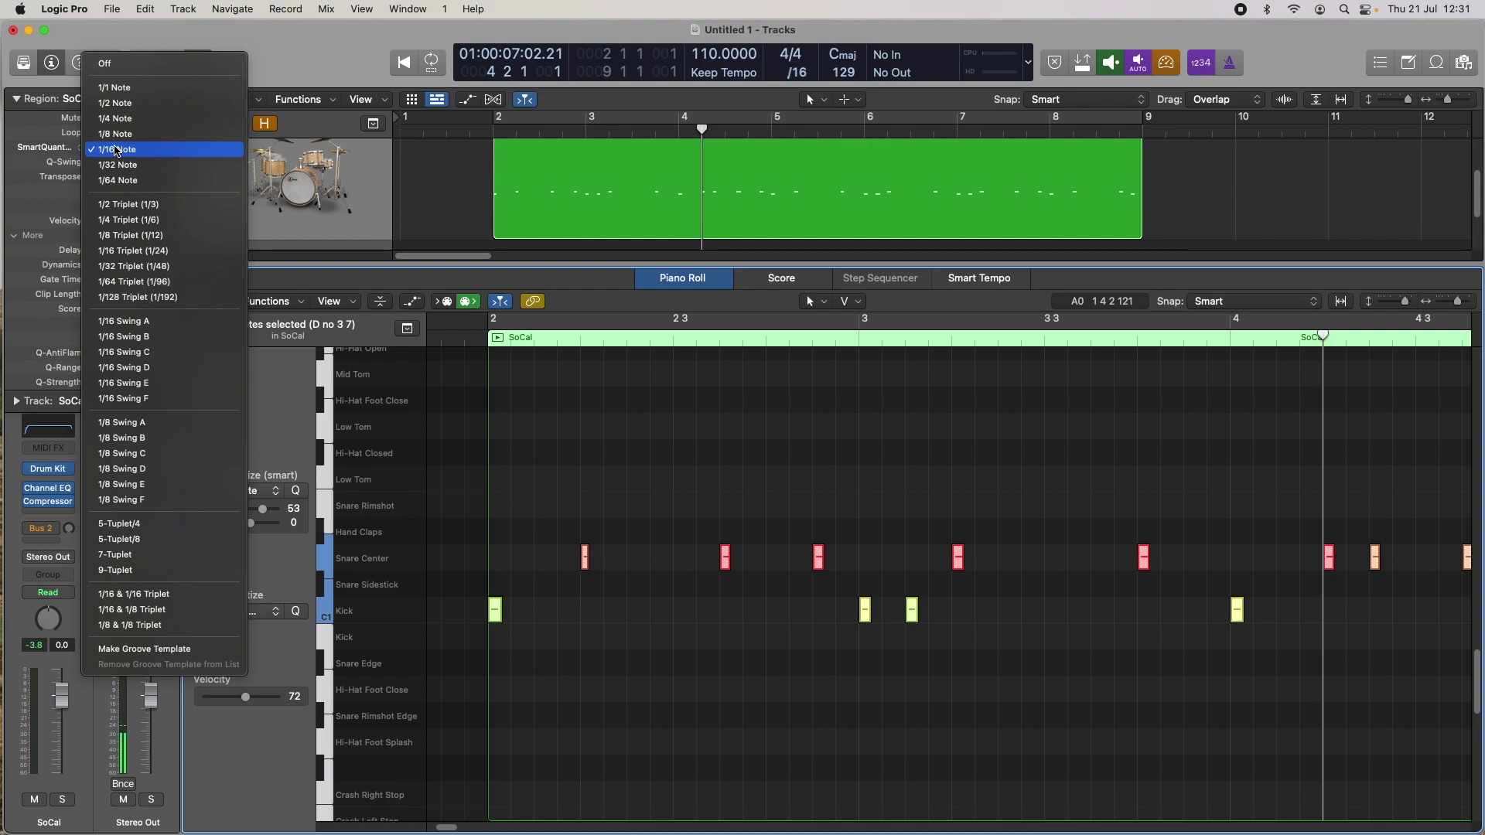
left_click(126, 104)
left_click(781, 435)
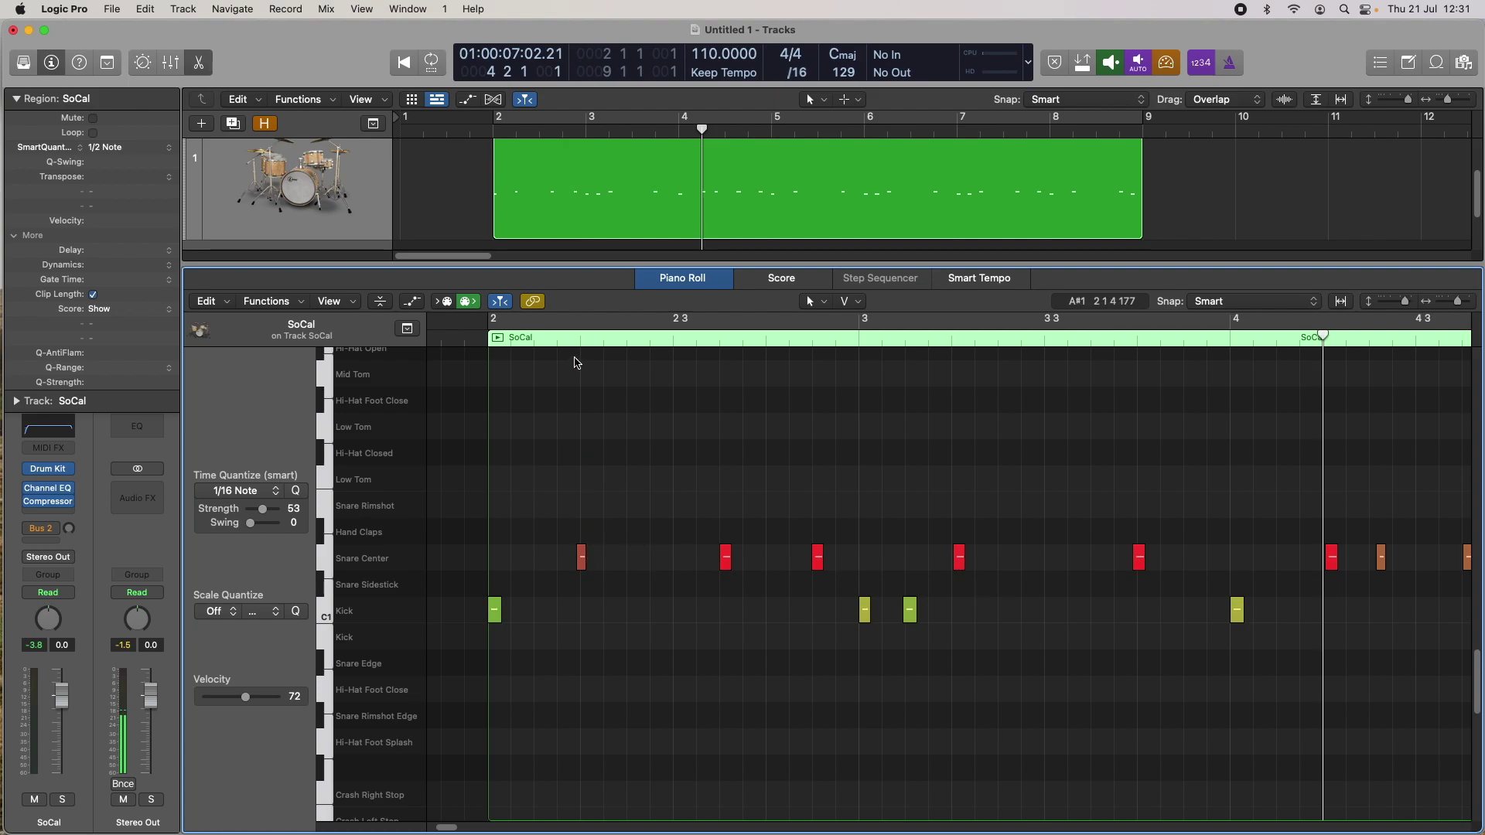
Put the playhead at 2 2 and zoom in on the notes around it.
left_click(579, 338)
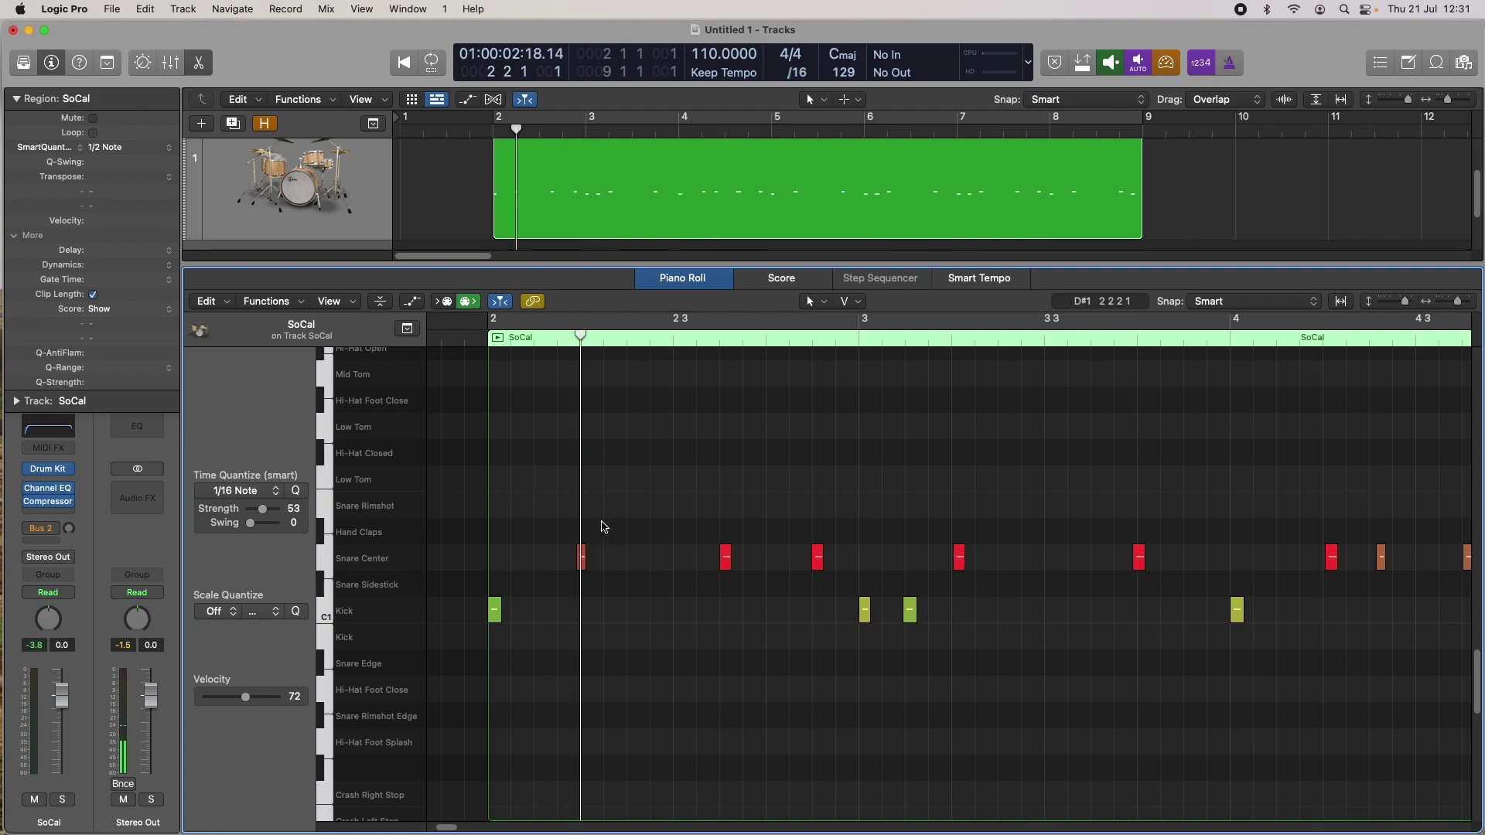
key("super+Right")
key("super+Right")
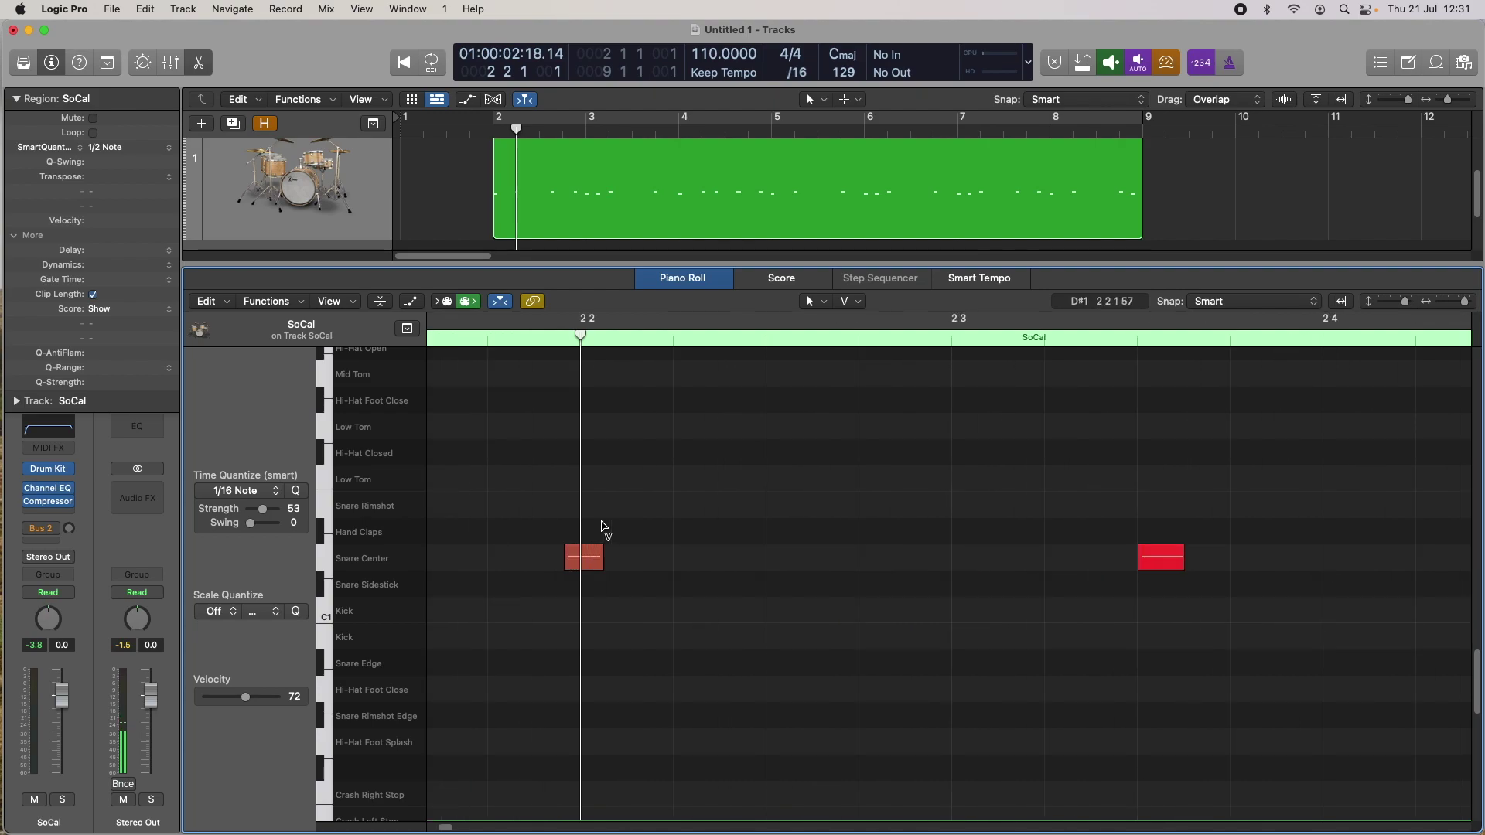
key("super+Left")
key("super+Left")
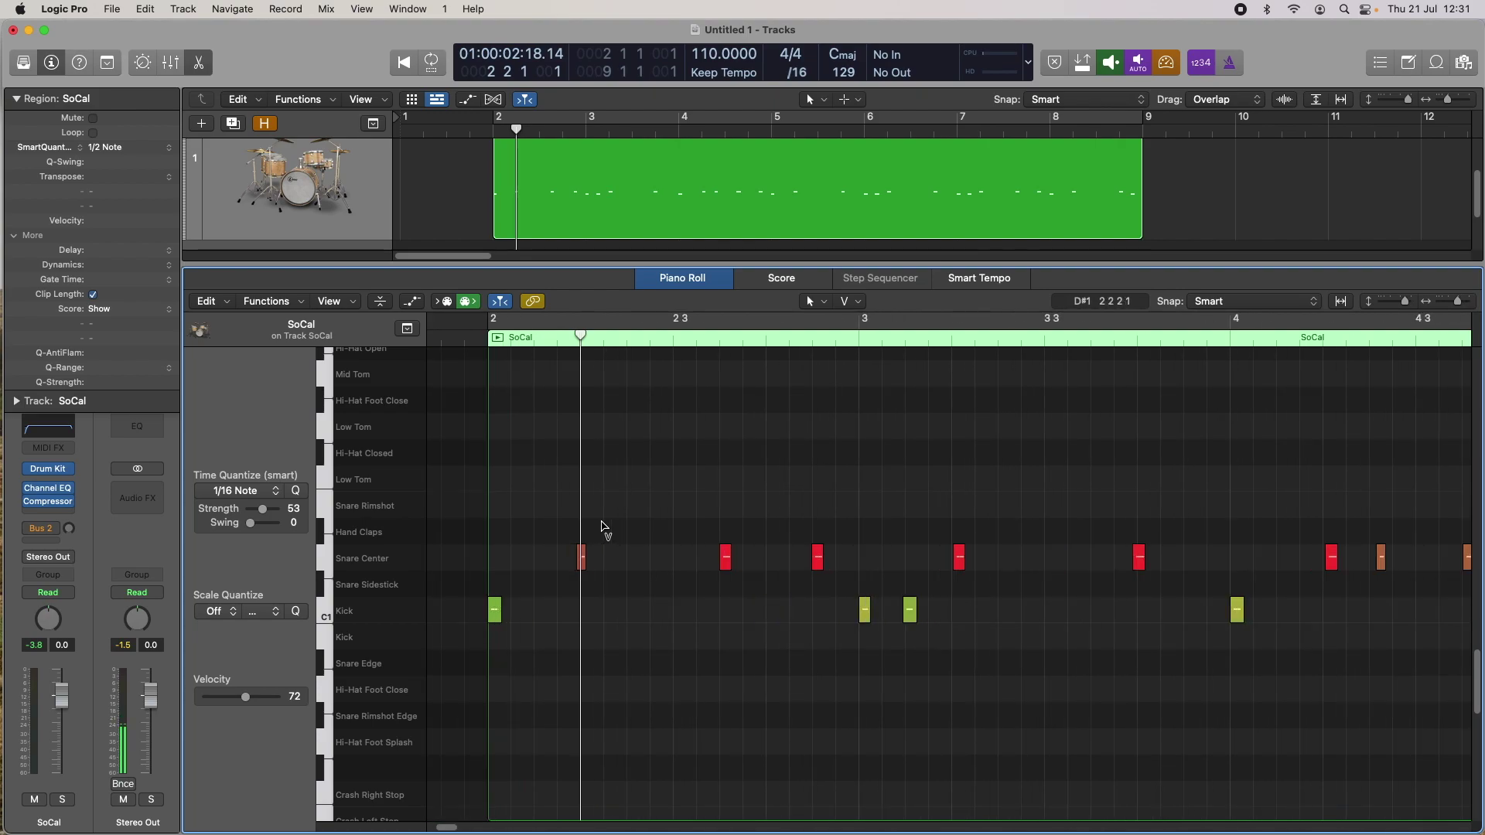
key("super+Right")
key("super+Right")
key("super+Left")
key("super+Right")
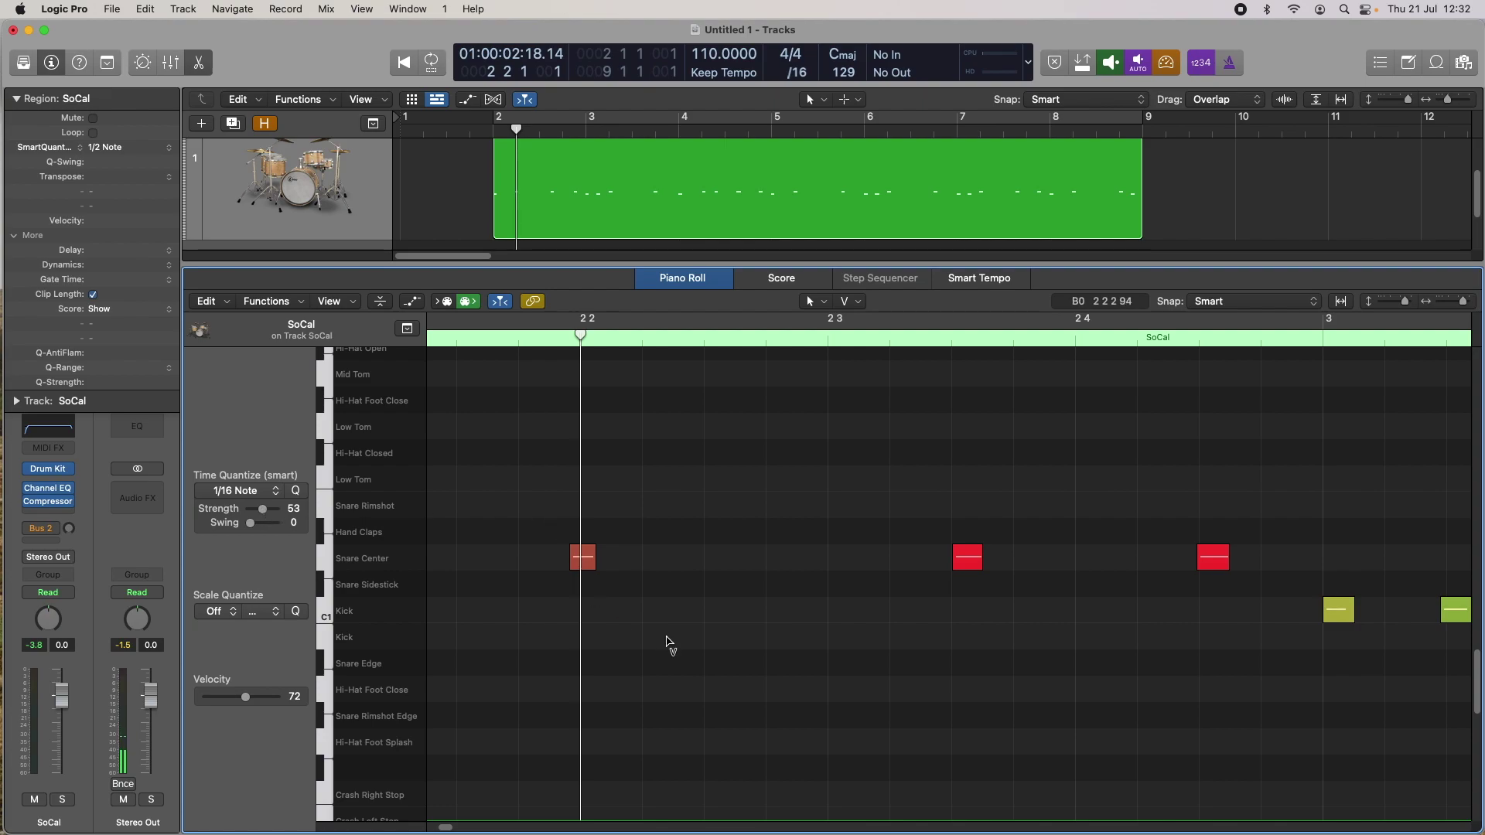
key("super+Left")
key("super+Left")
key("super+Right")
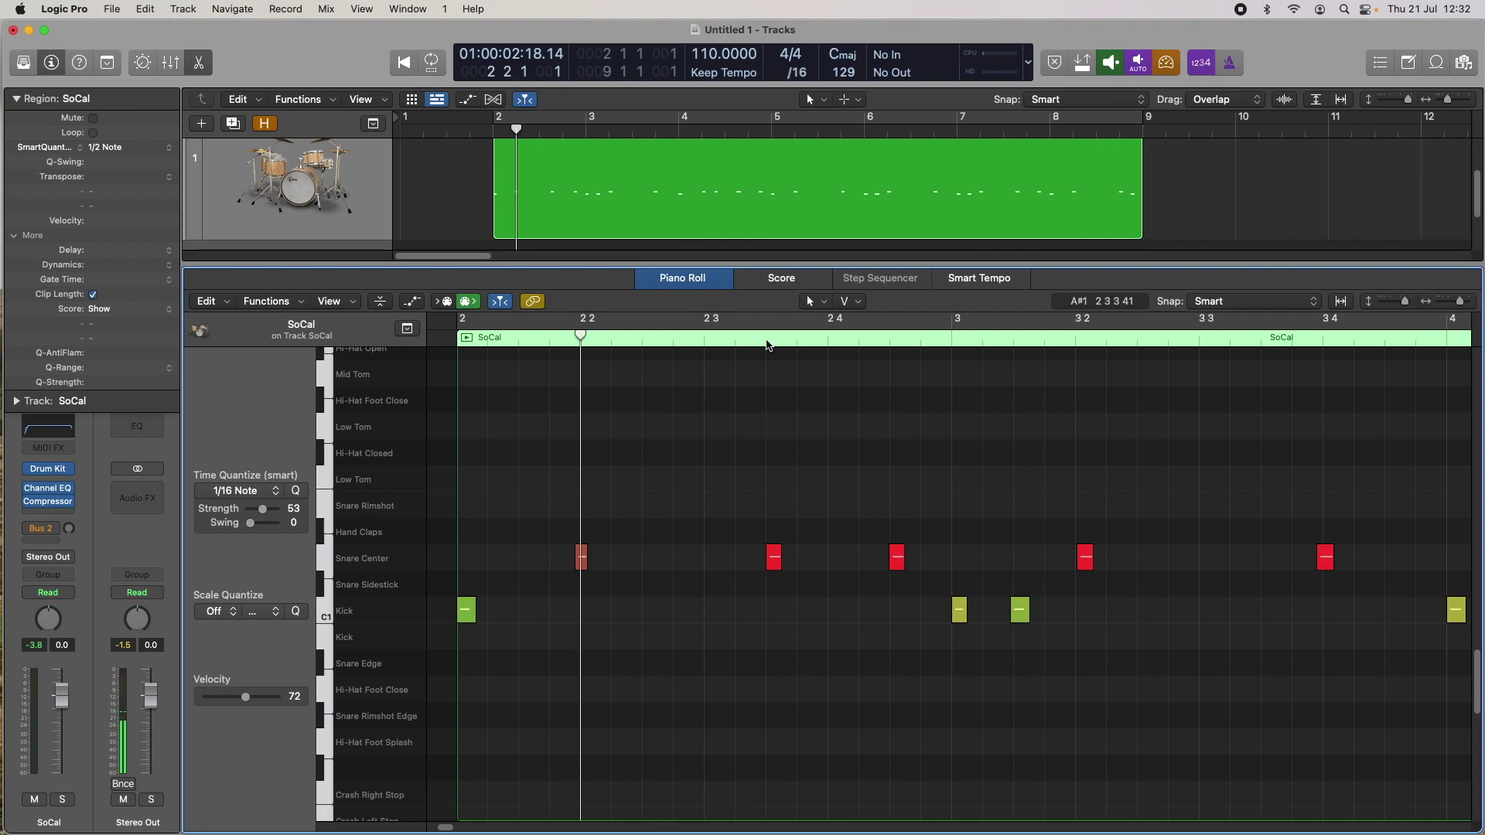
Select the snare note at 2 2, then move the playhead to bar 3.2 and zoom in.
left_click(581, 556)
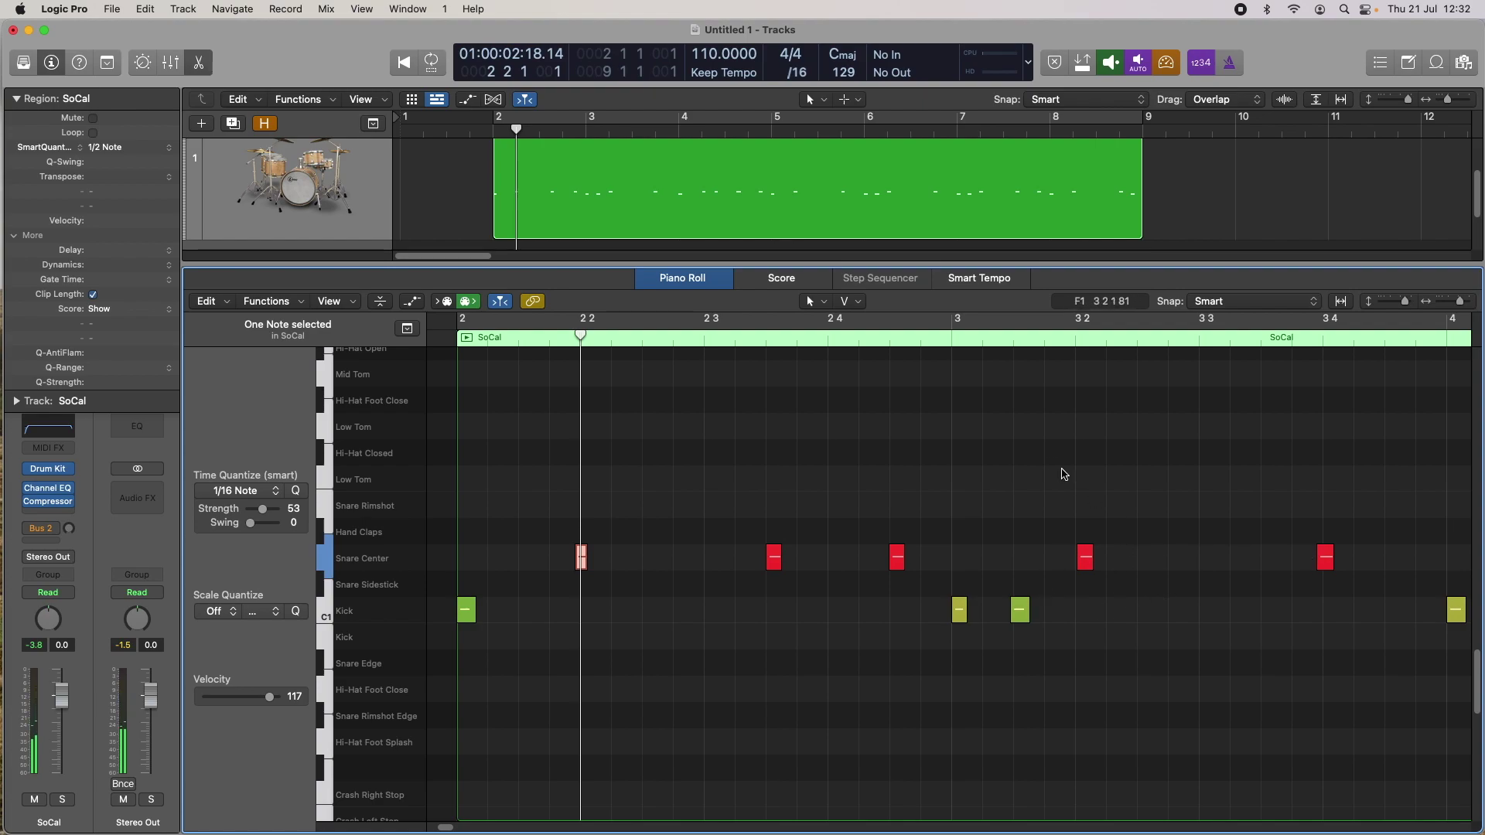
left_click(1076, 341)
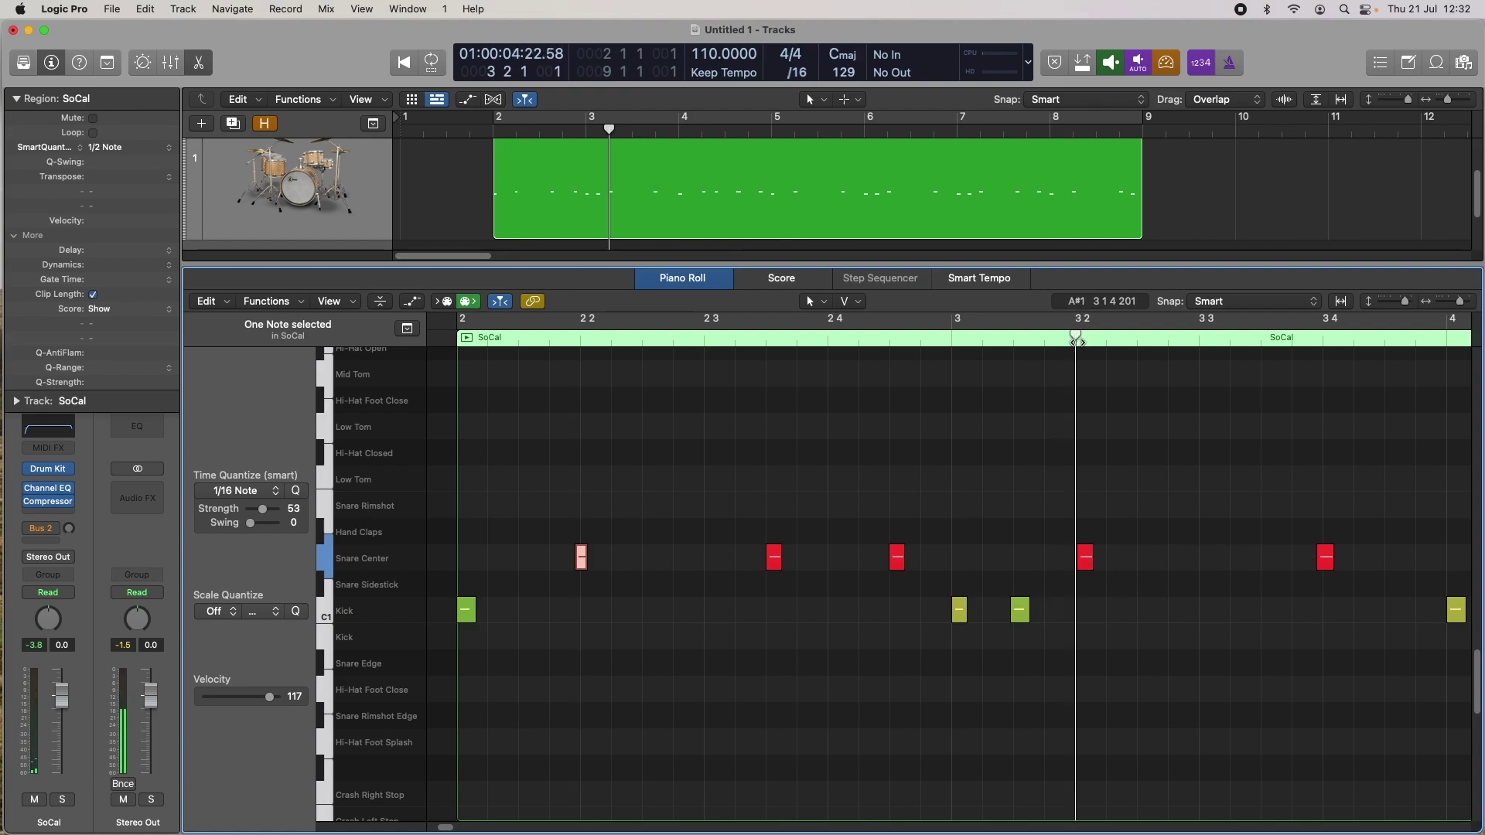
key("super+Right")
key("super+Right")
key("super+Right")
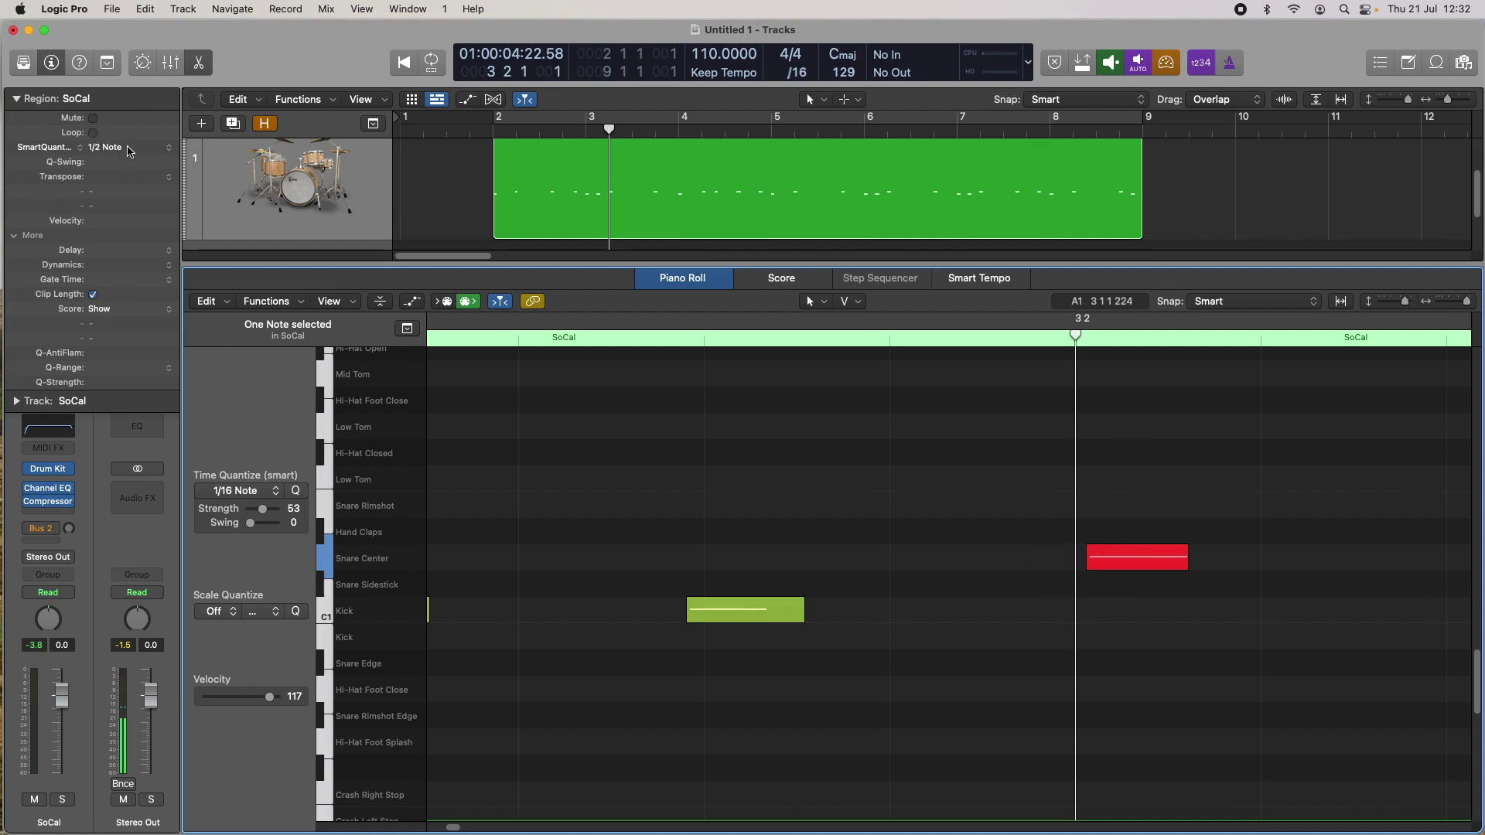
Zoom out, select all 29 notes, and set the region's Smart Quantize value to 1/1 Note.
key("super+Left")
key("super+Left")
key("super+Left")
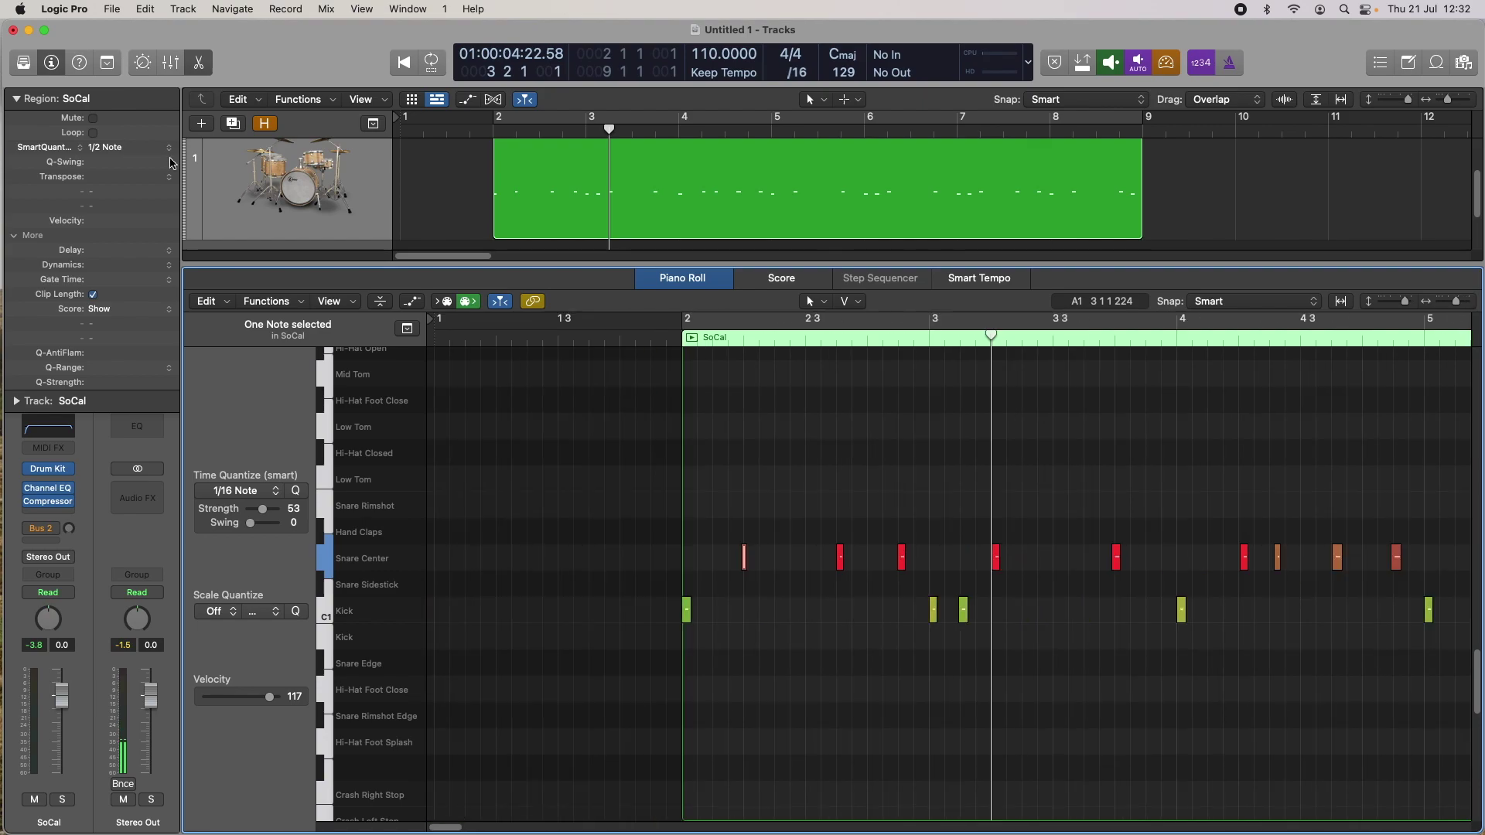
key("super+a")
left_click(123, 149)
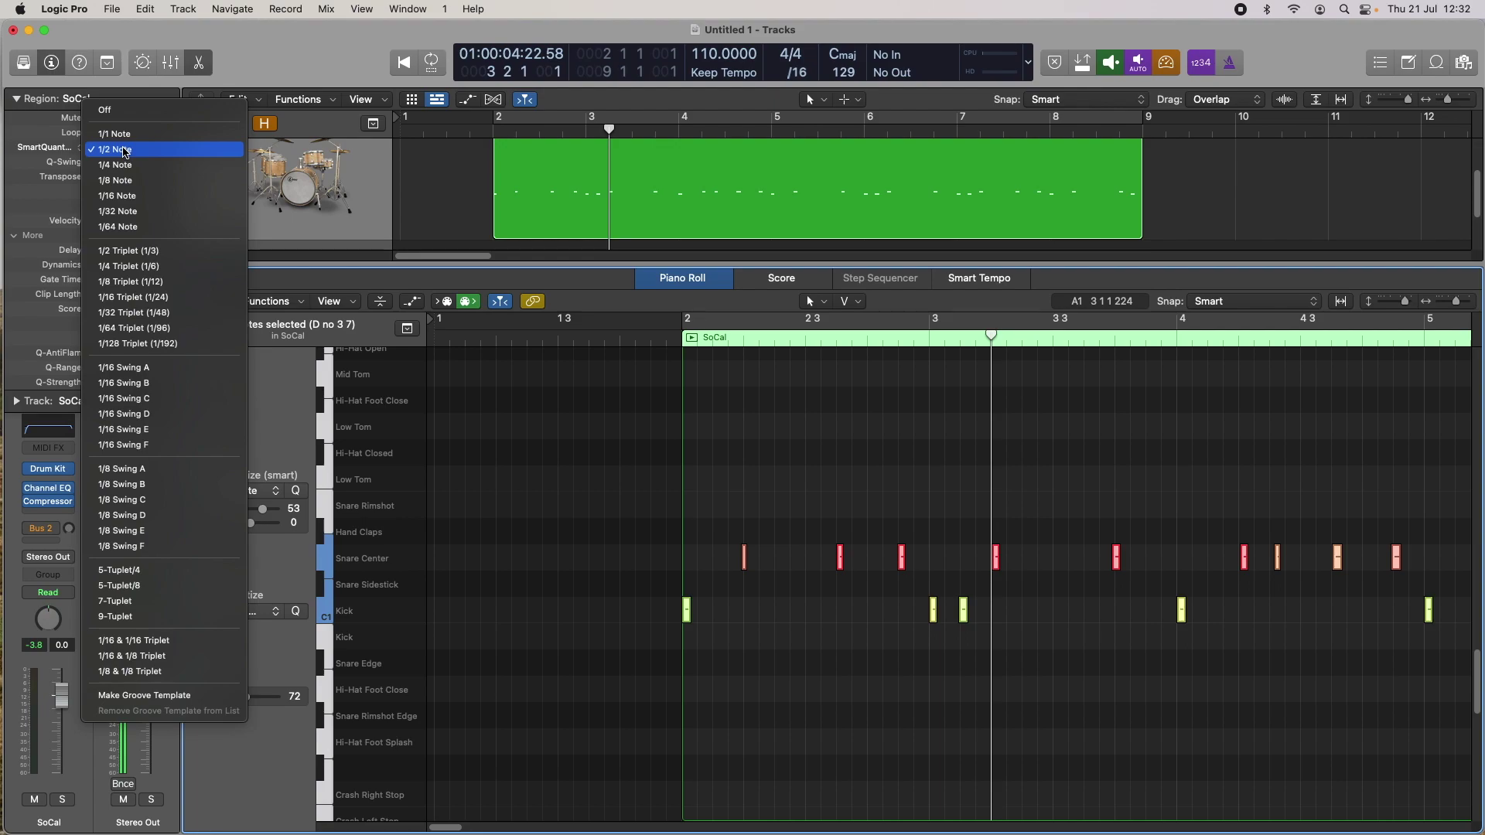
left_click(124, 133)
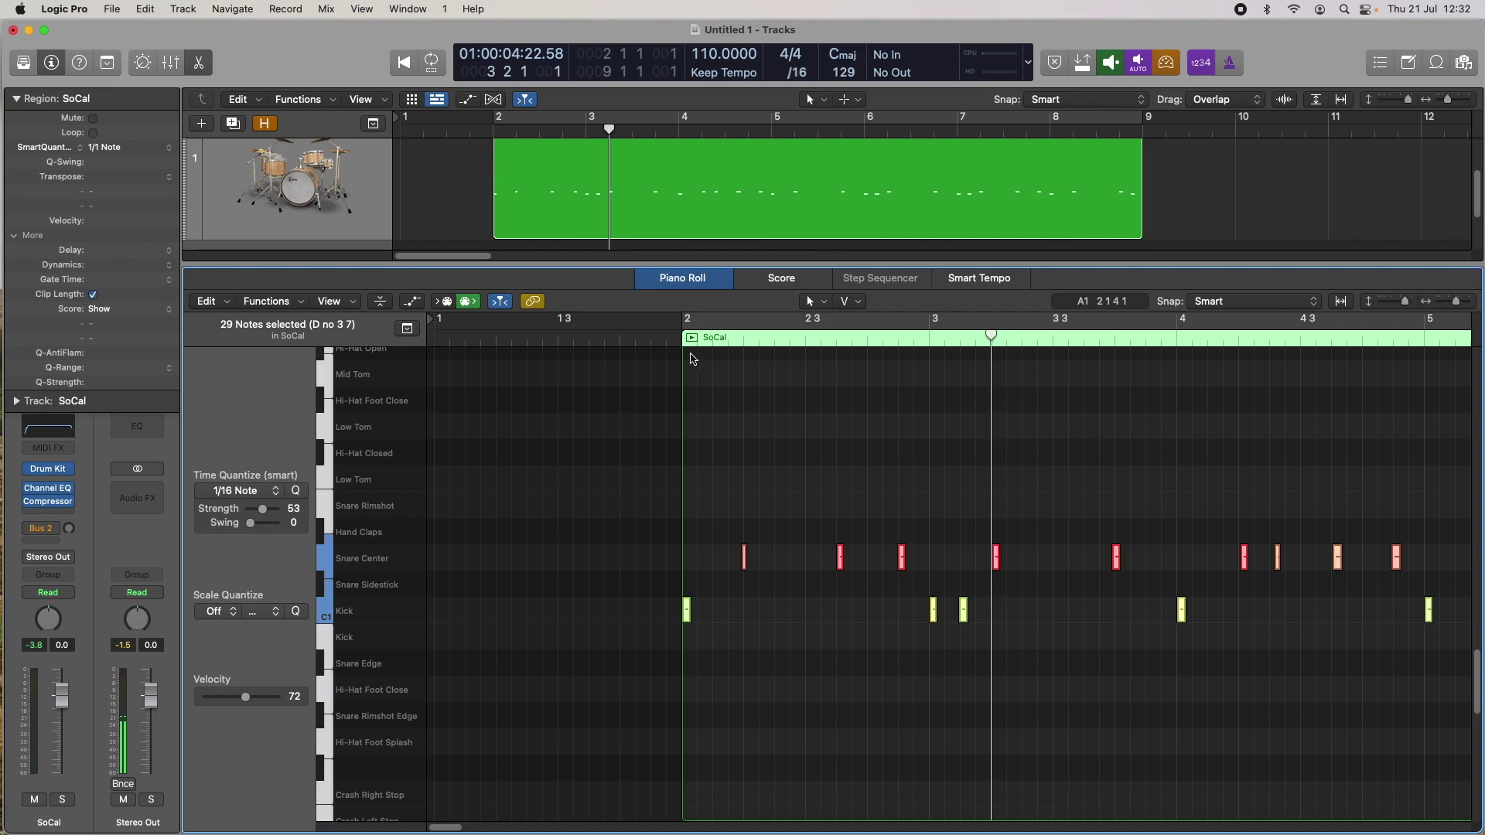
left_click(41, 148)
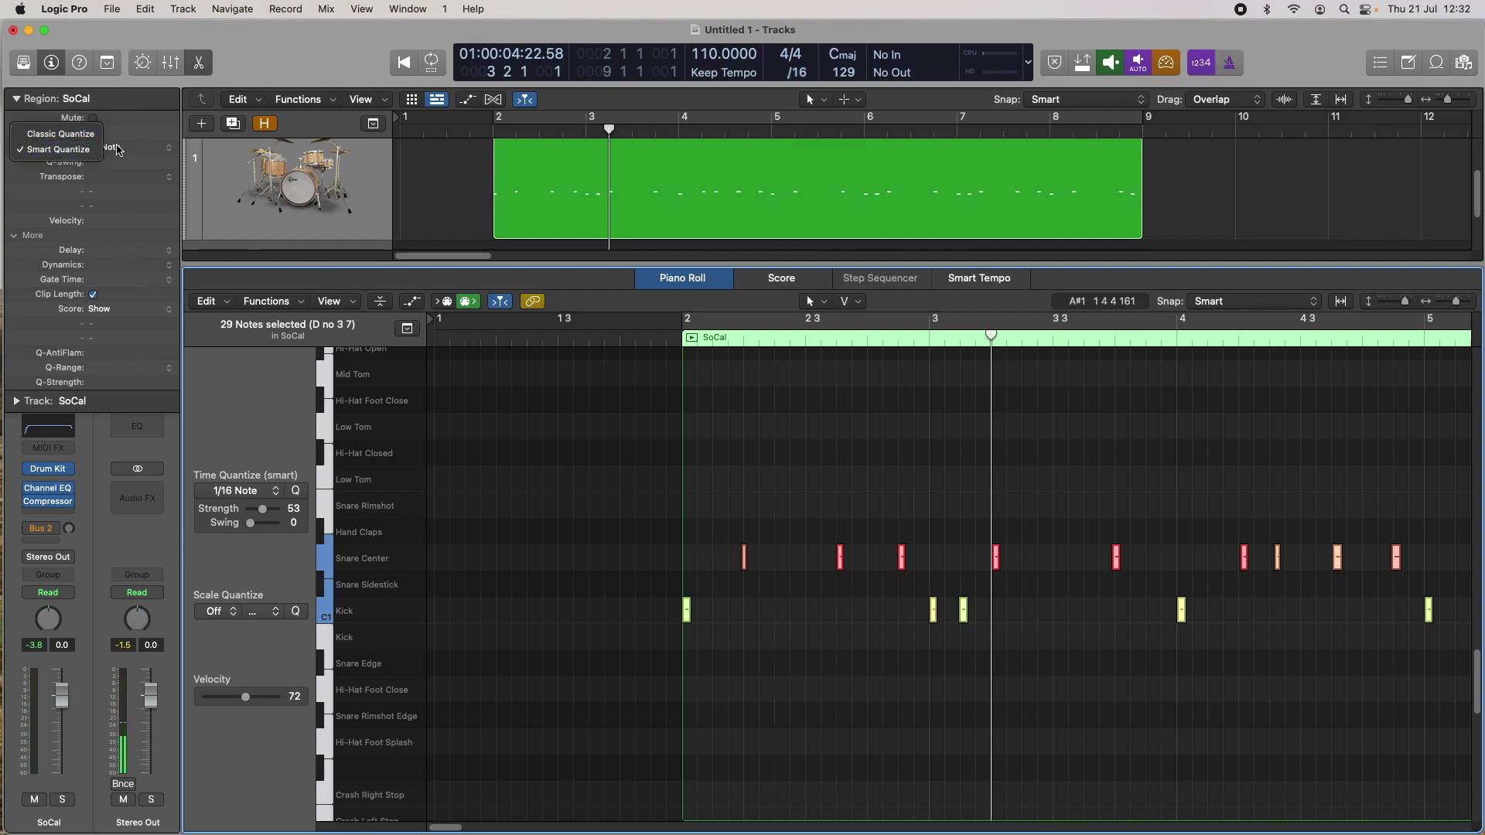
Try Classic Quantize, then return the region to Smart Quantize at 1/16 Note.
left_click(61, 134)
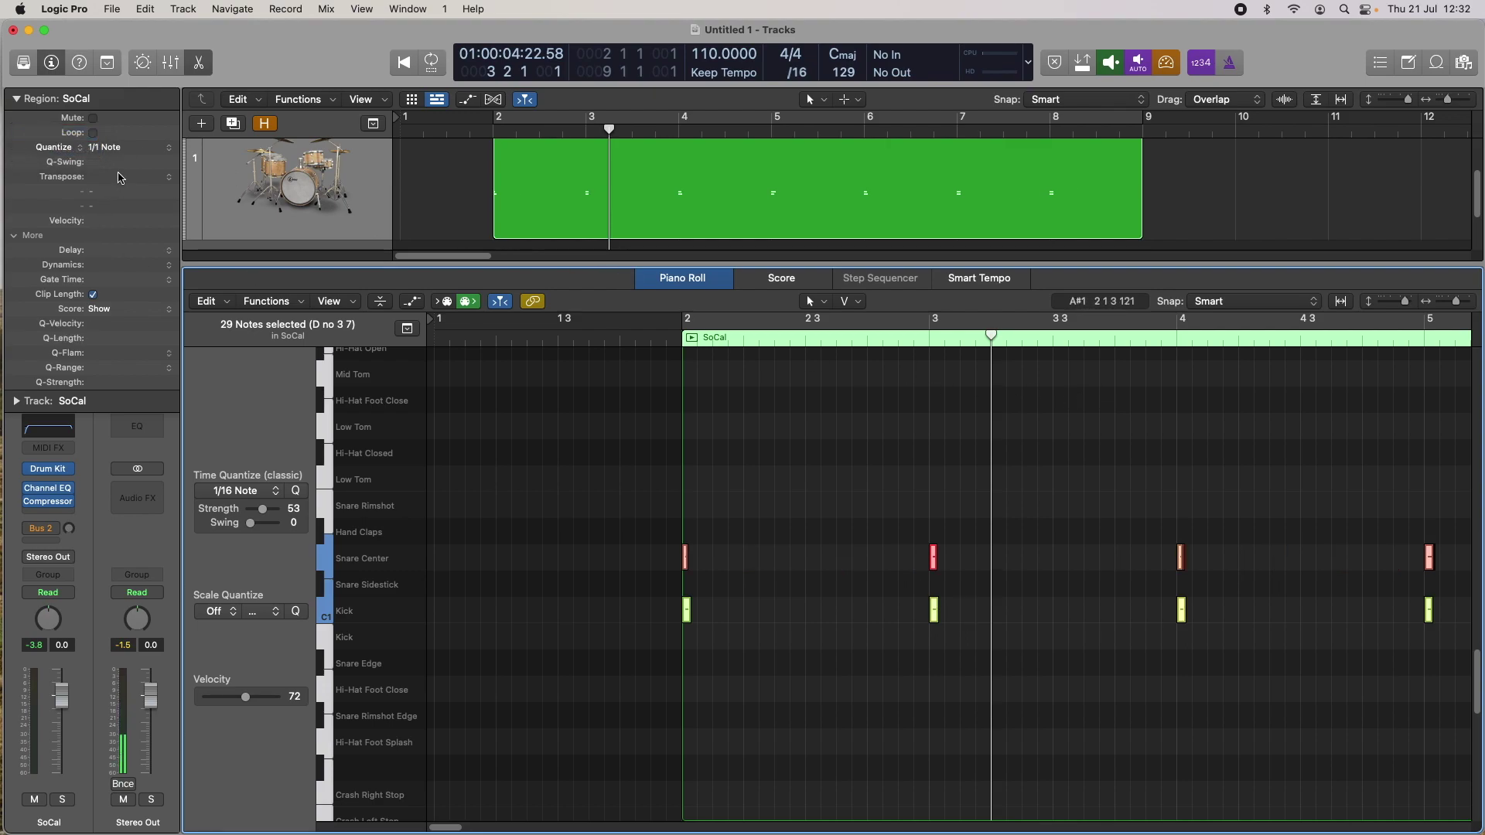
left_click(68, 147)
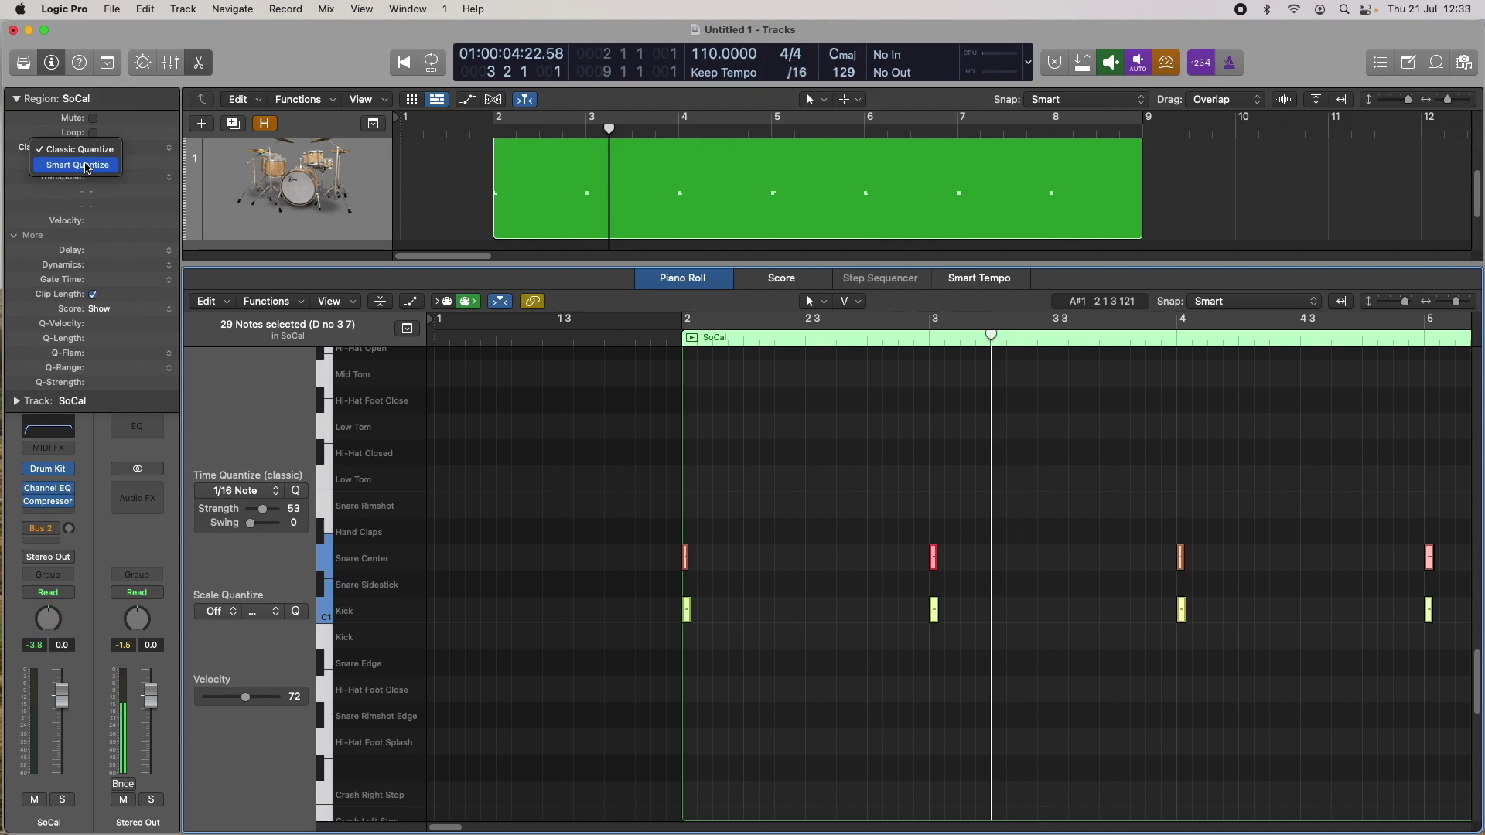
left_click(86, 166)
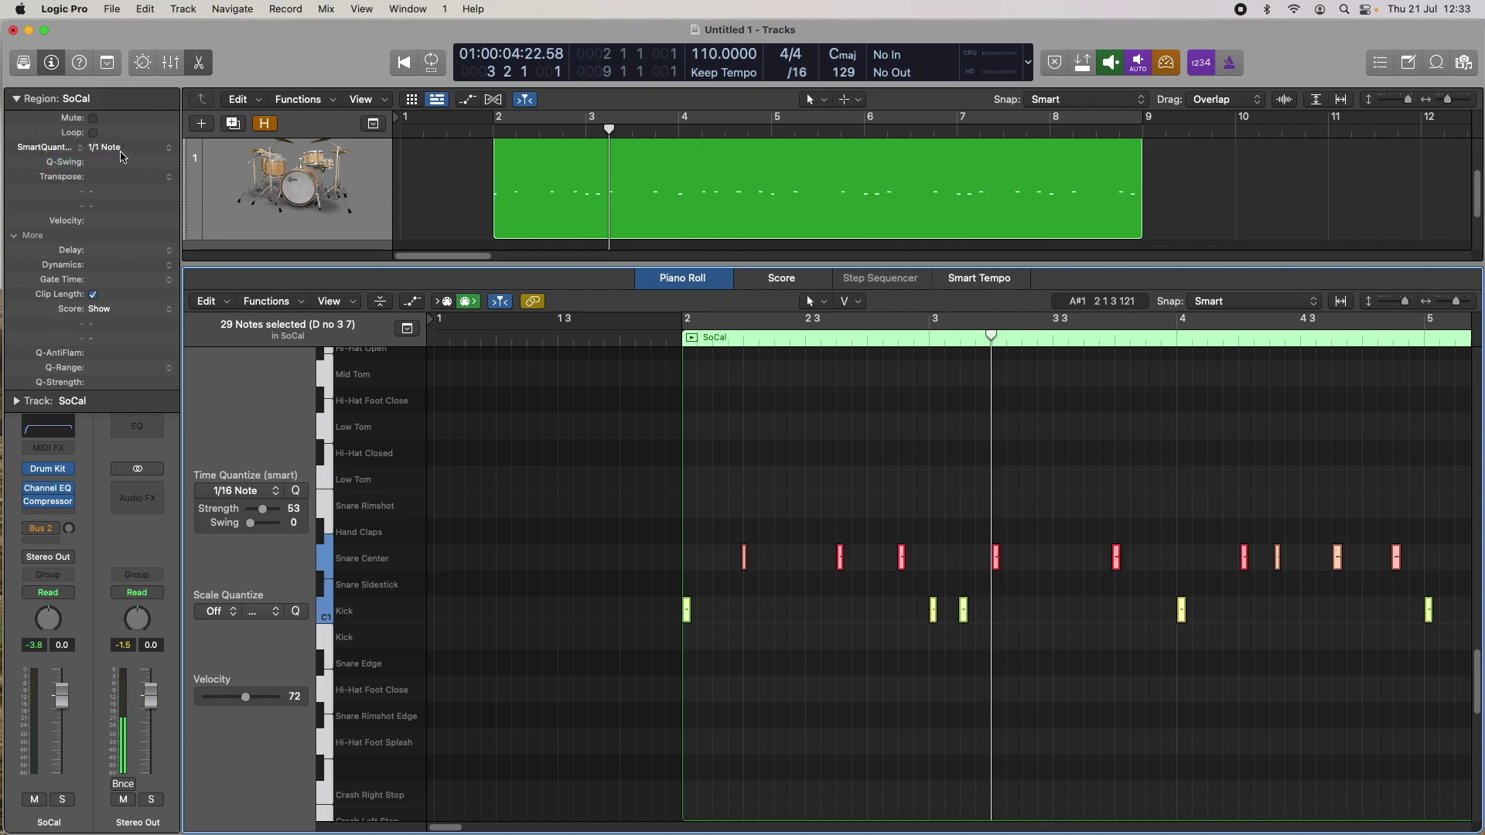
left_click(122, 153)
left_click(118, 211)
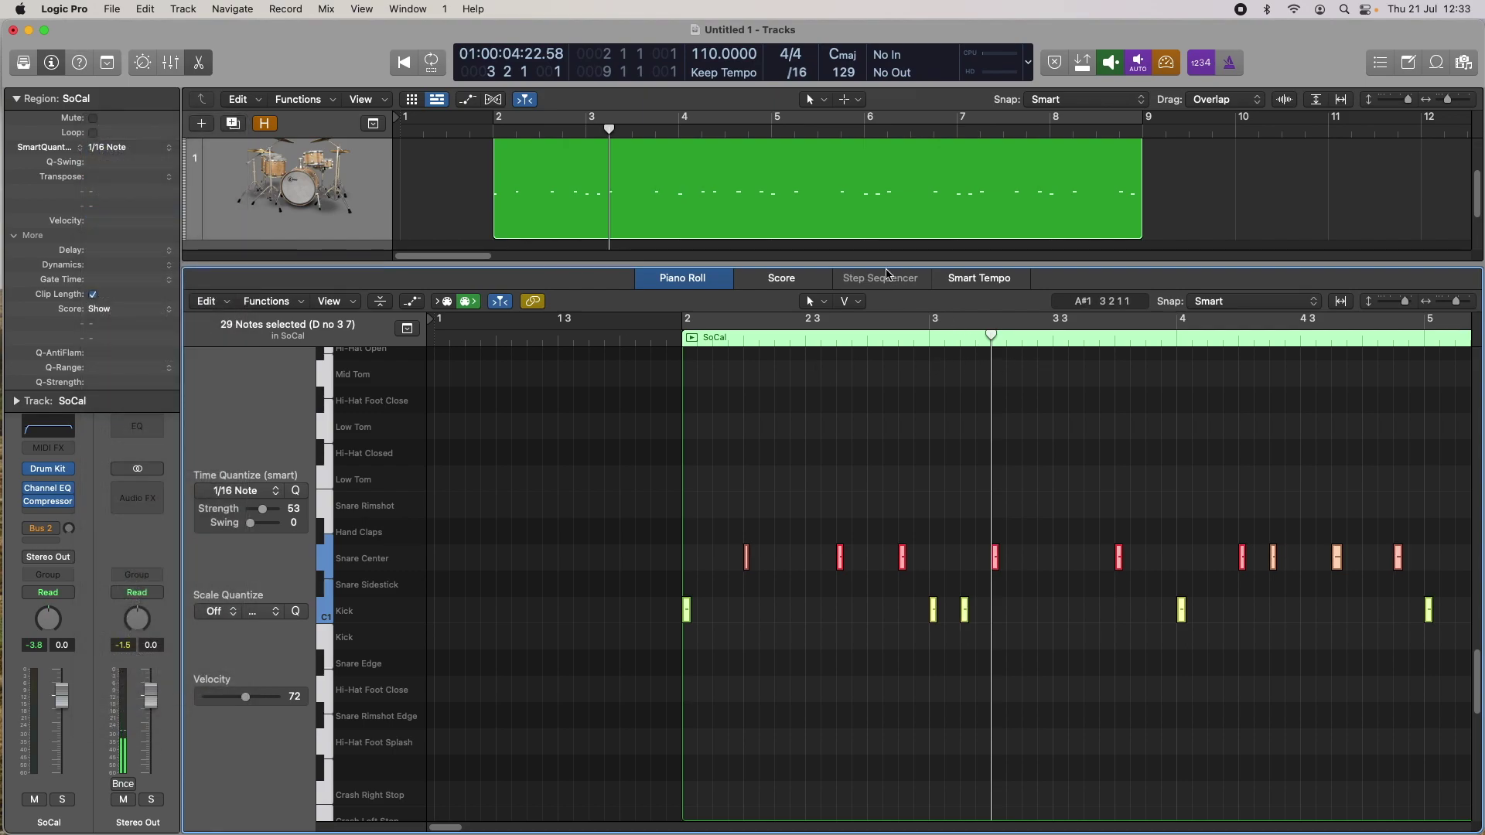
Close the Piano Roll, reselect the SoCal region, and put the playhead at bar 2.
key("e")
left_click(717, 323)
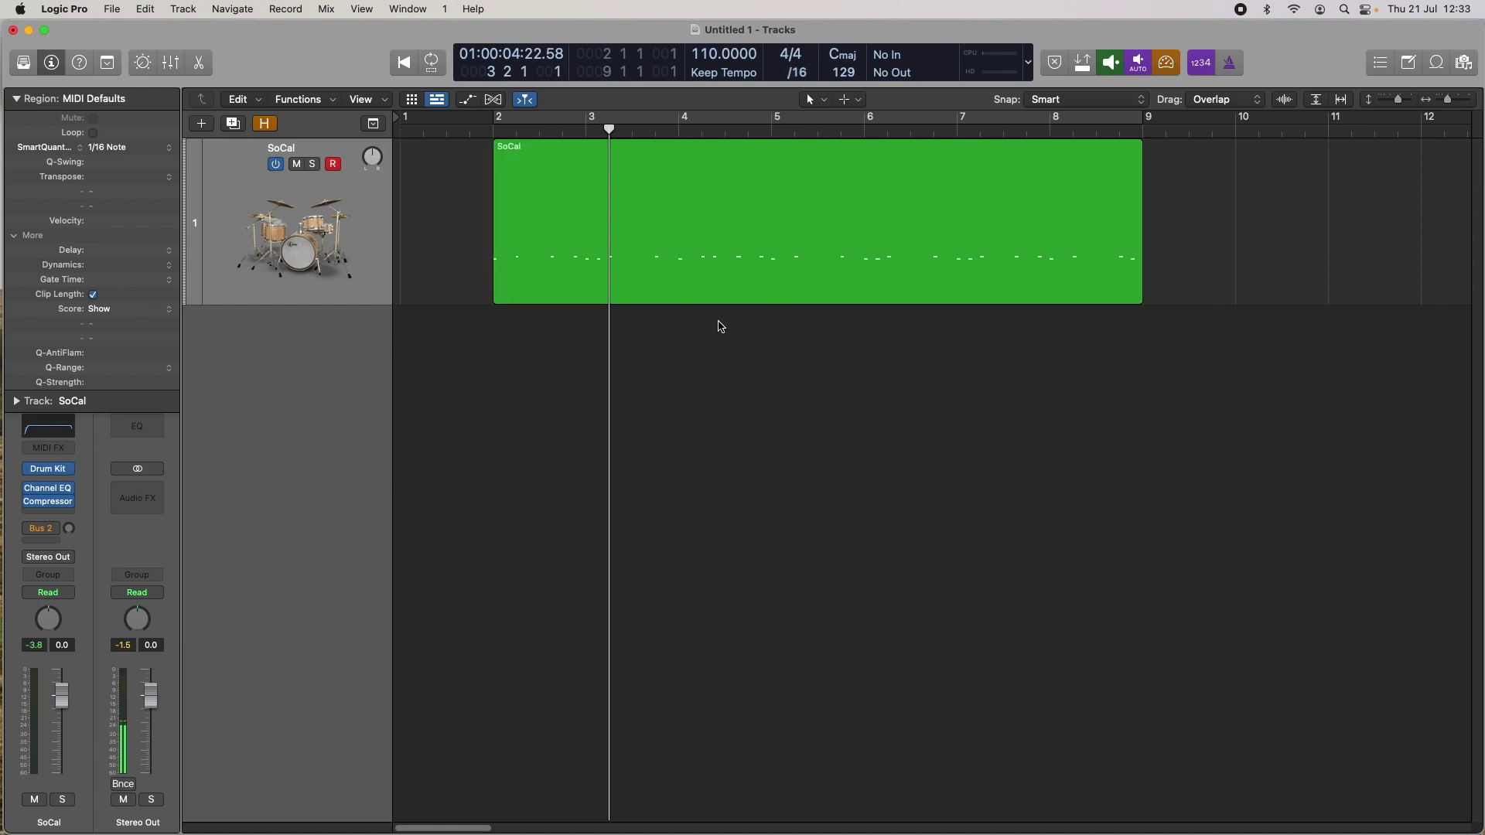
left_click(665, 166)
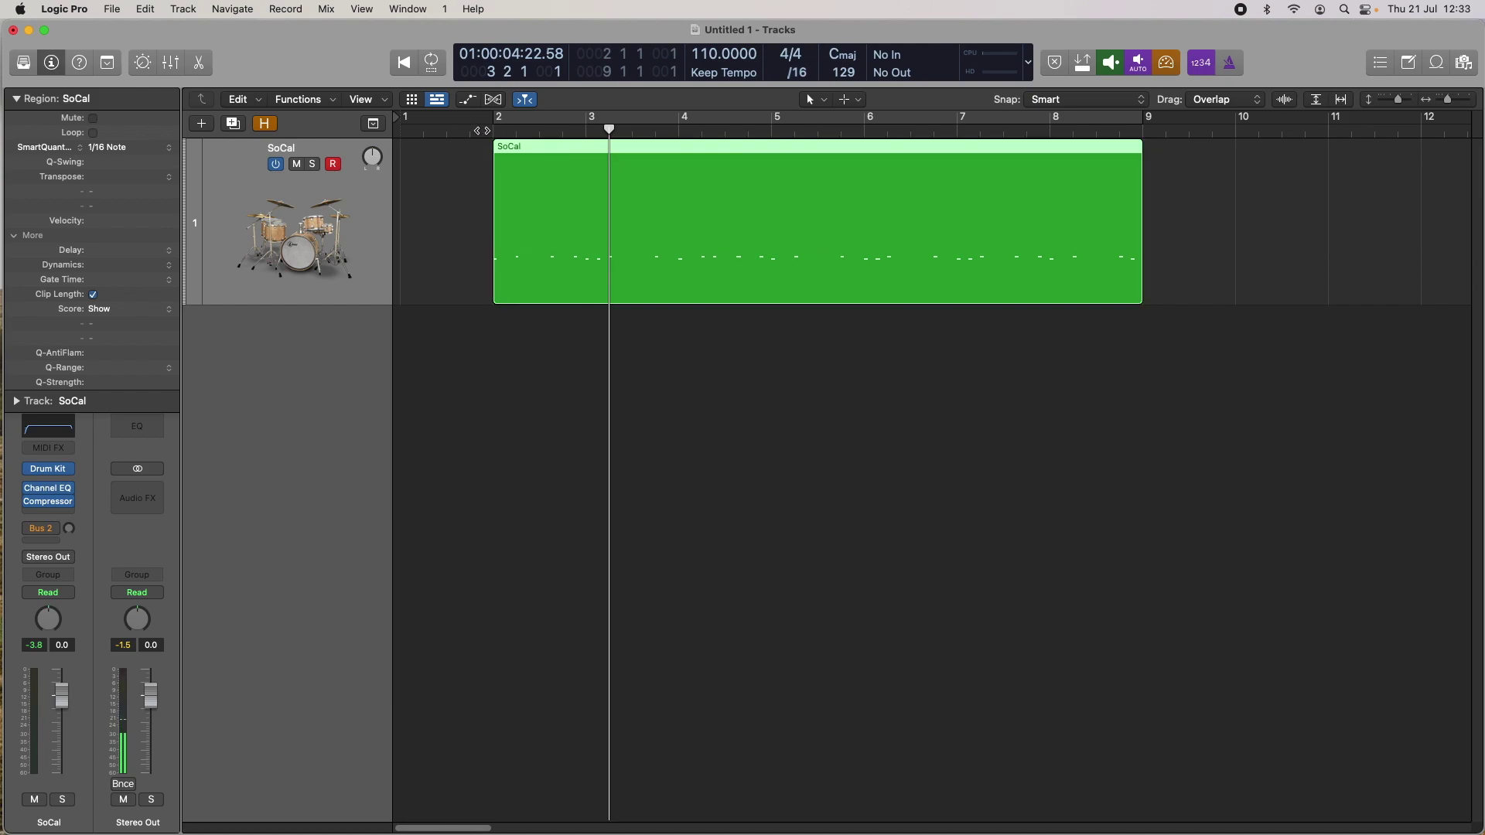
left_click(495, 124)
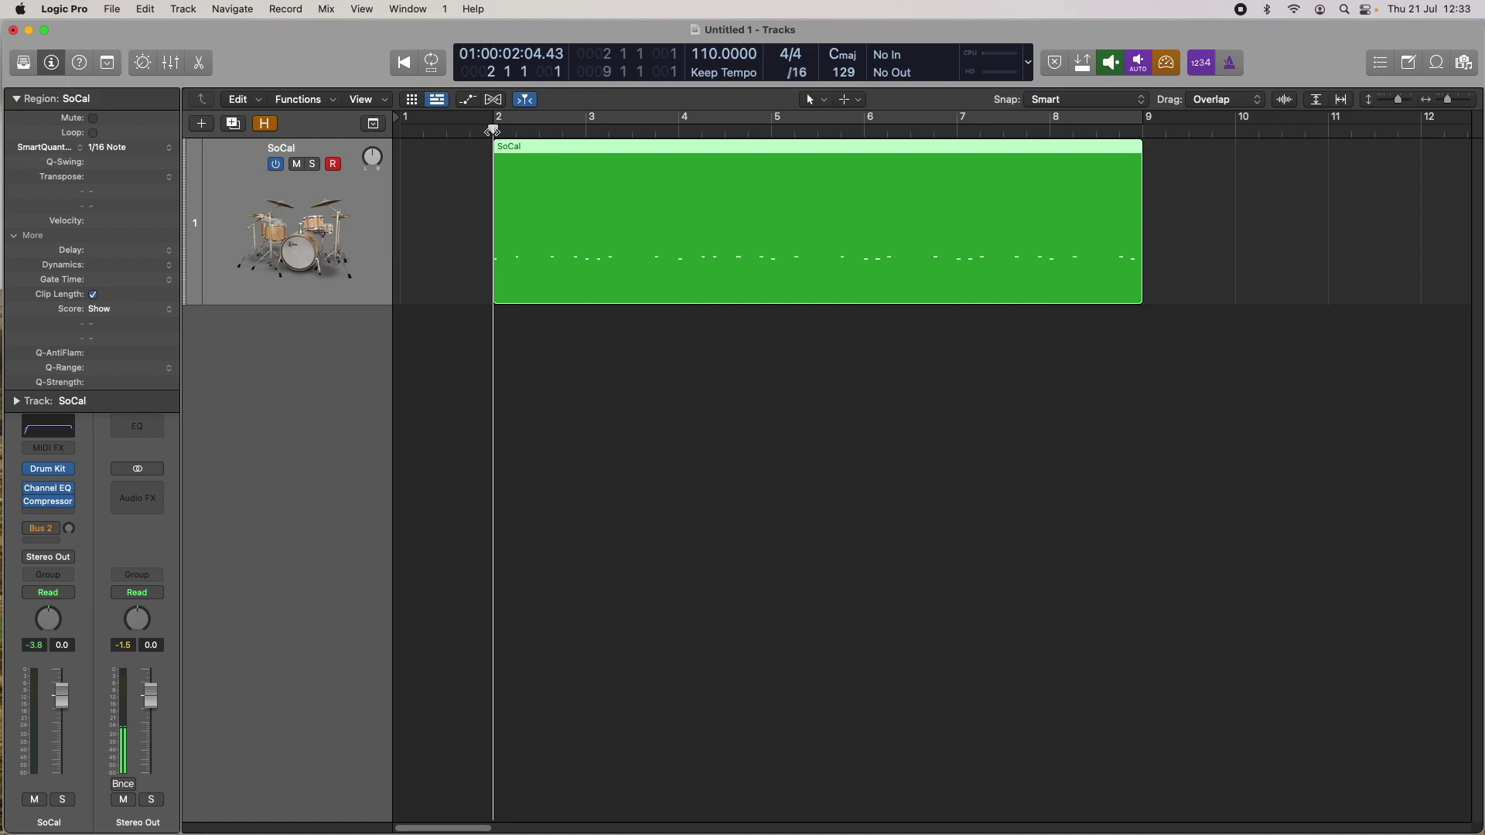
Reopen the SoCal region in the Piano Roll, zoom in and out, then close it.
double_click(581, 153)
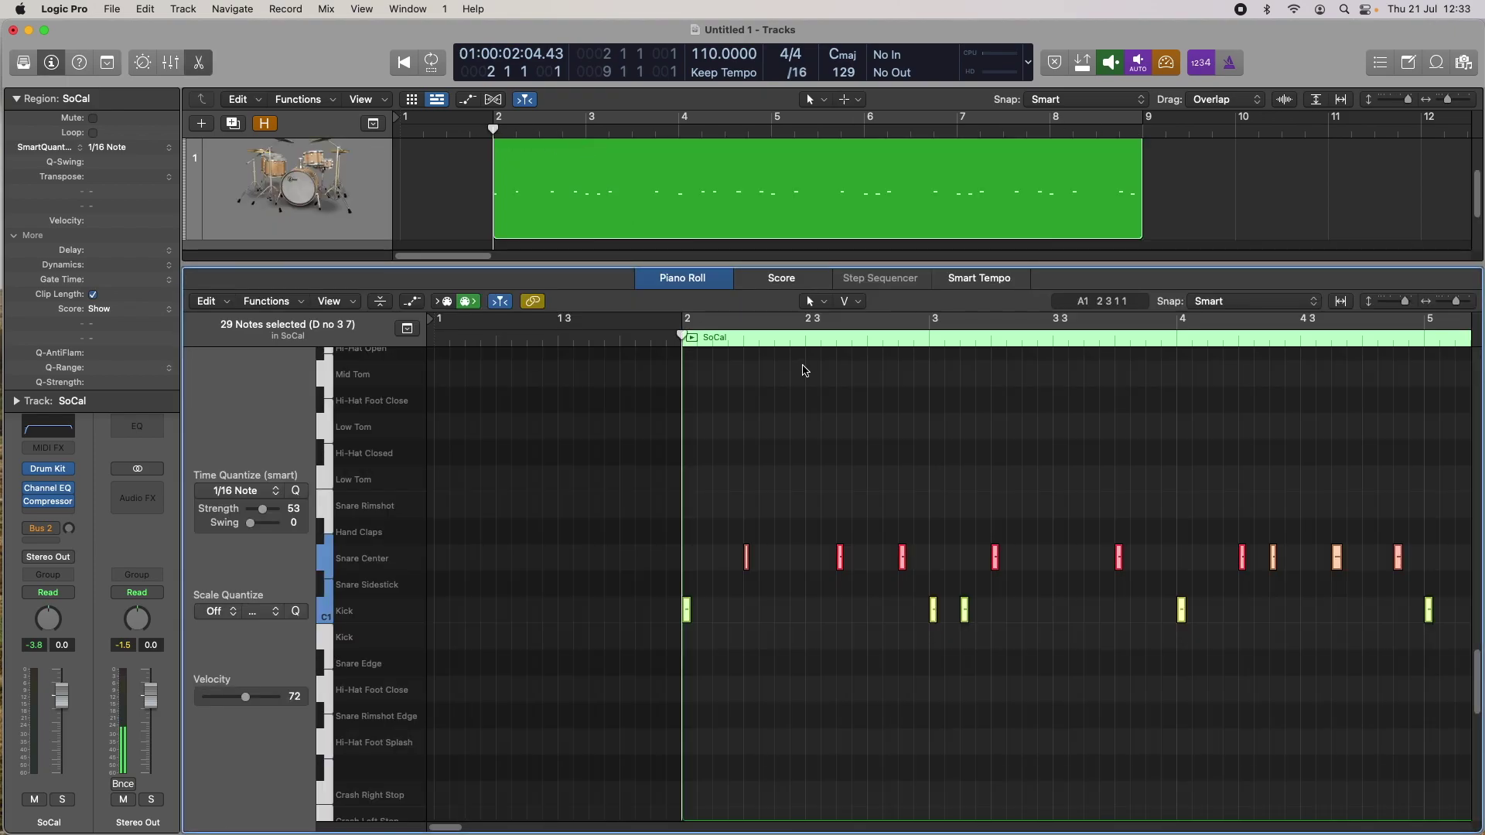
key("super+Right")
key("super+Right")
key("super+Right")
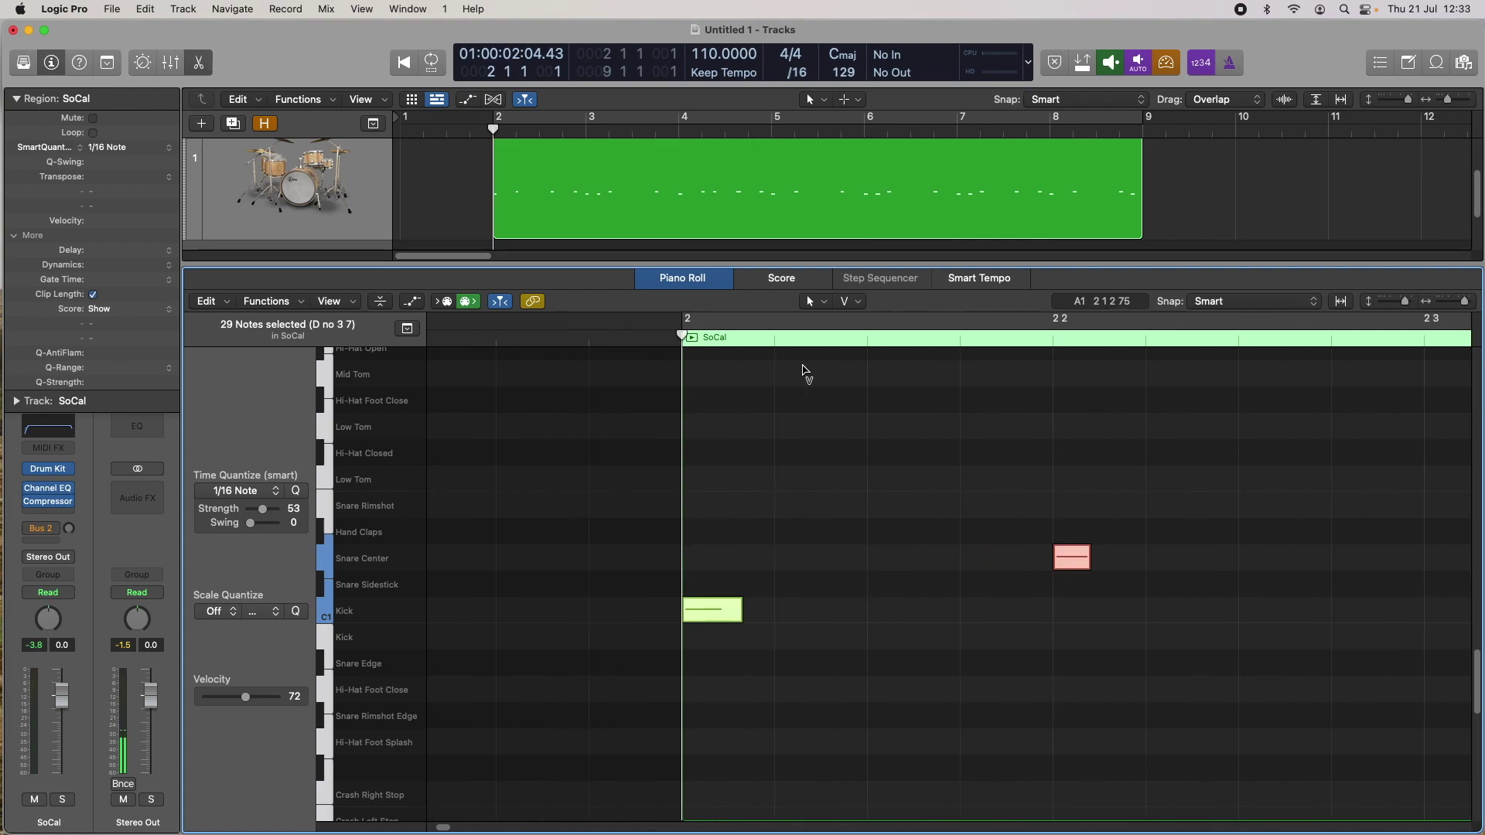
key("super+Left")
key("super+Left")
key("super+Left")
key("super+Left")
key("super+Up")
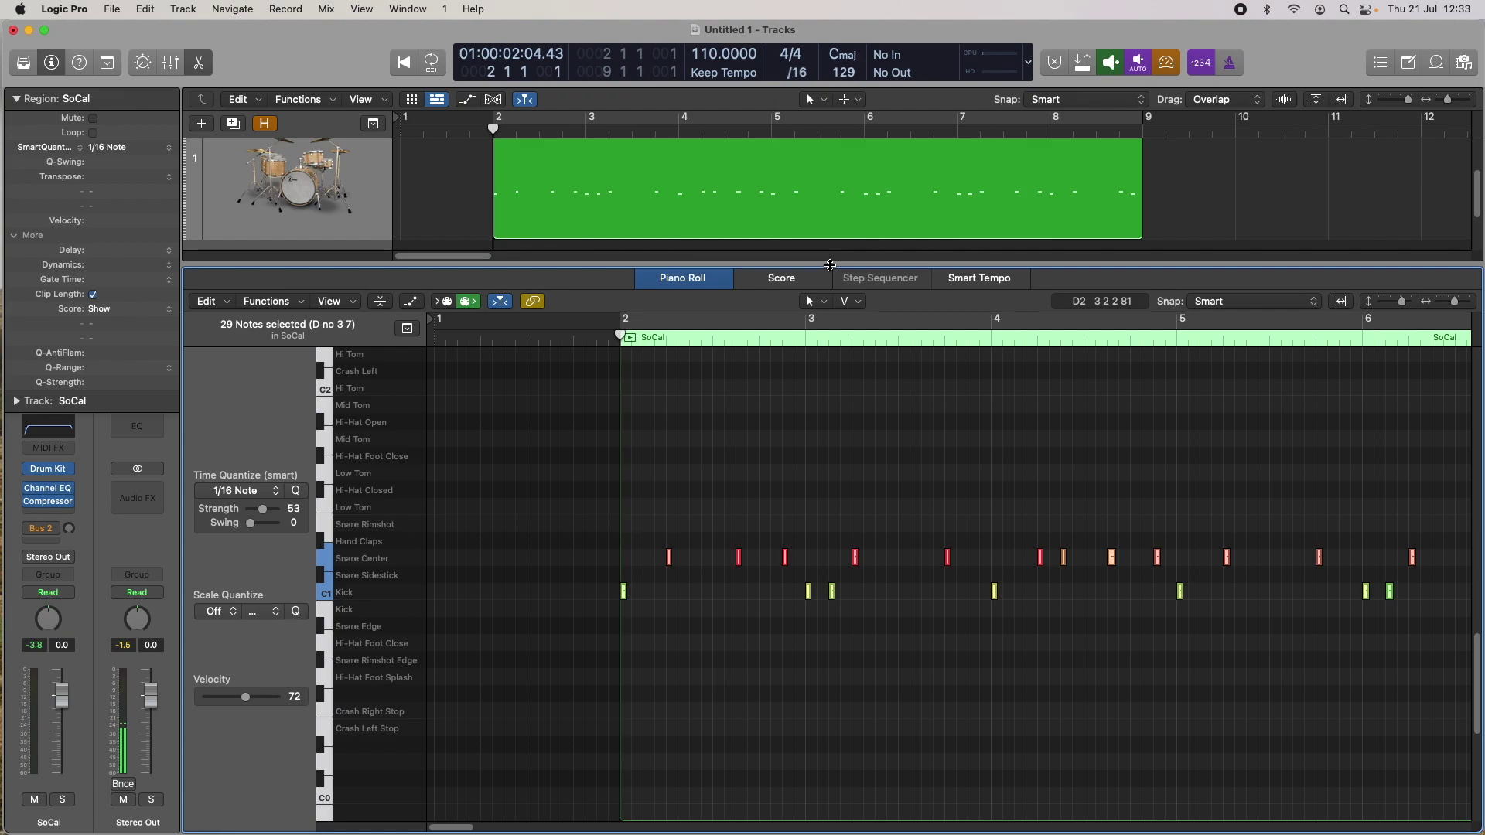
key("e")
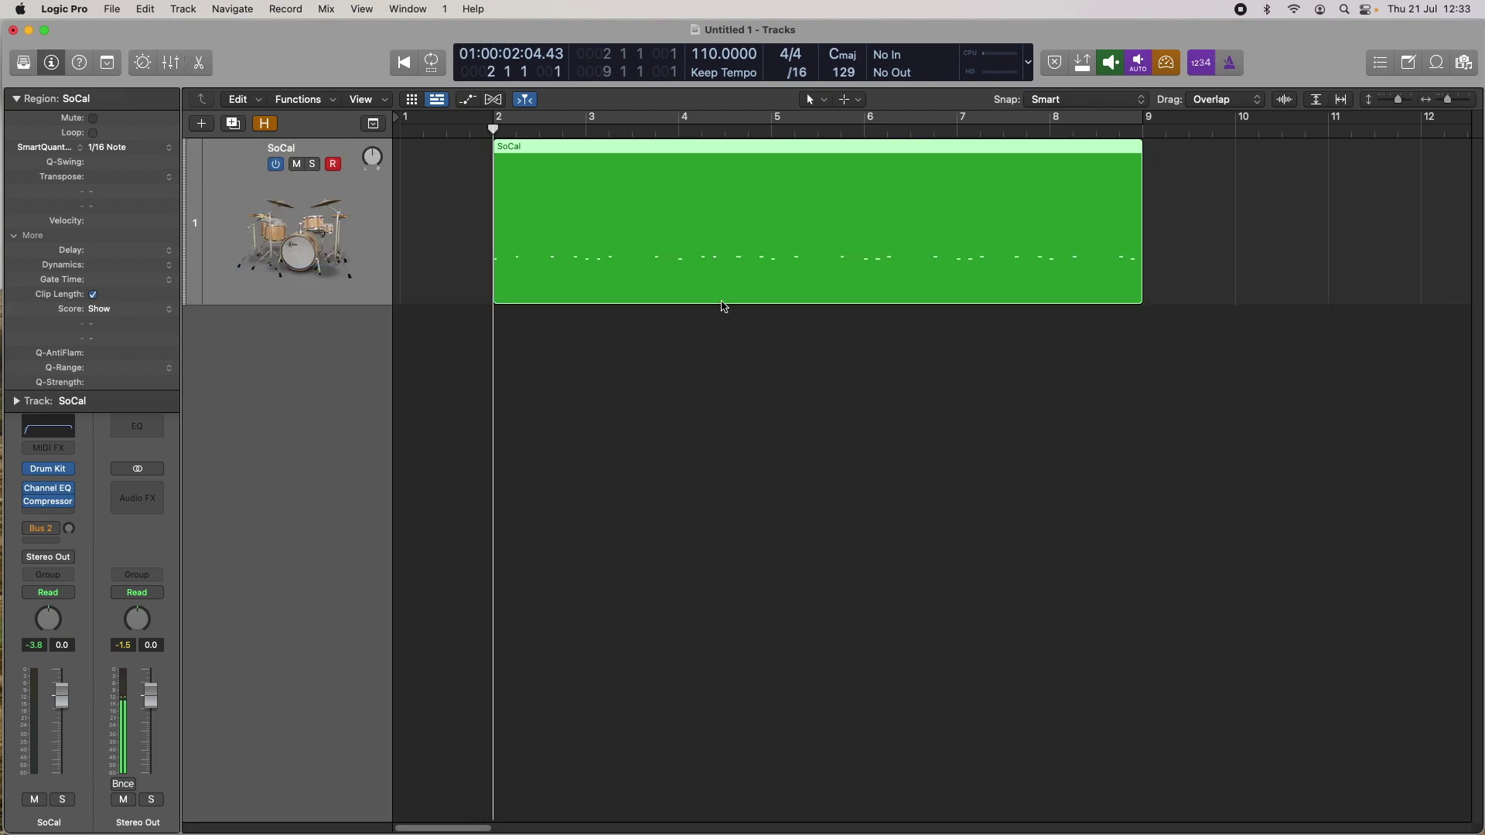
left_click(710, 348)
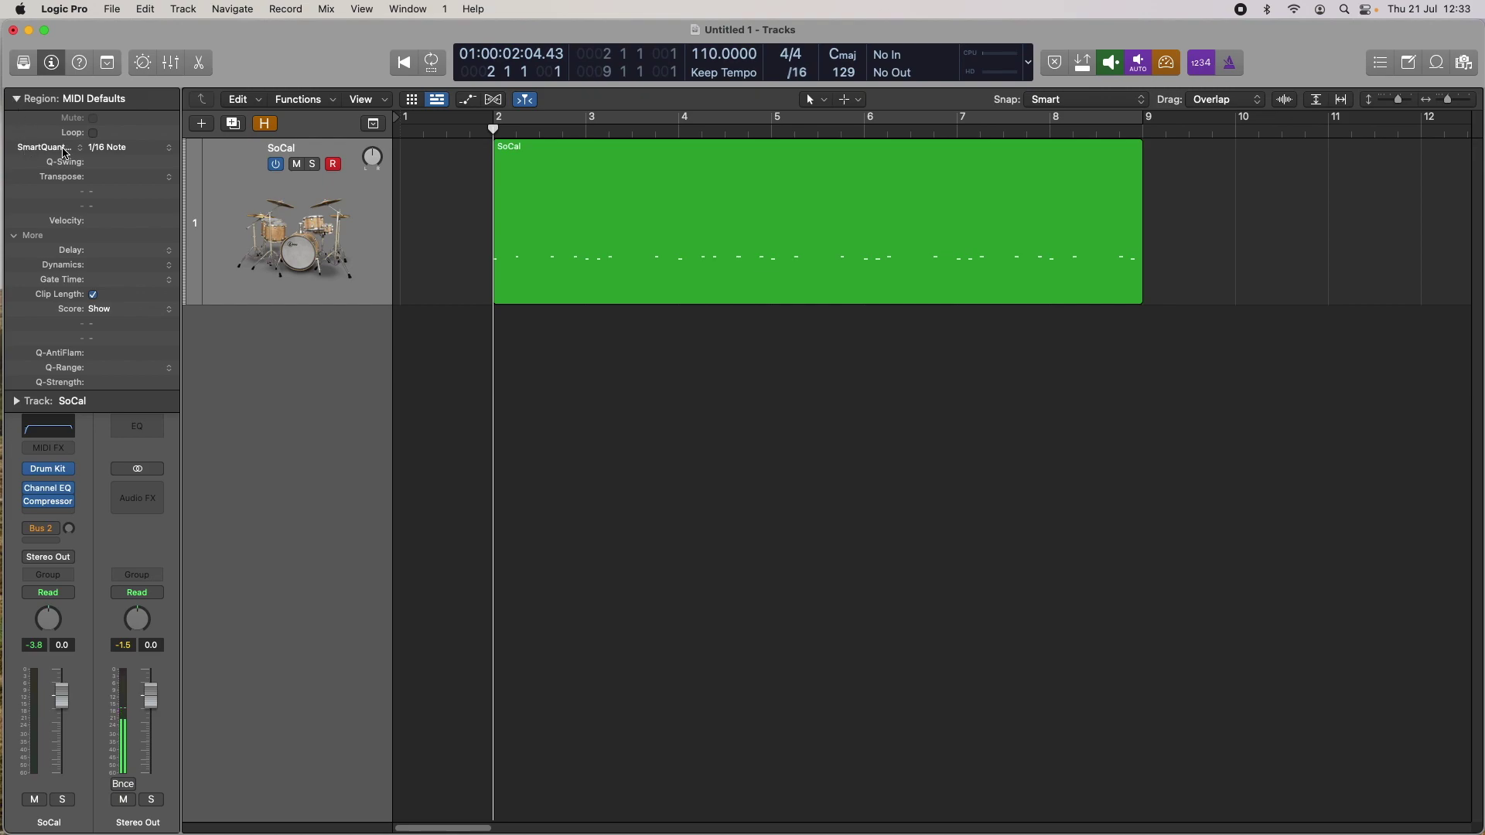
left_click(820, 164)
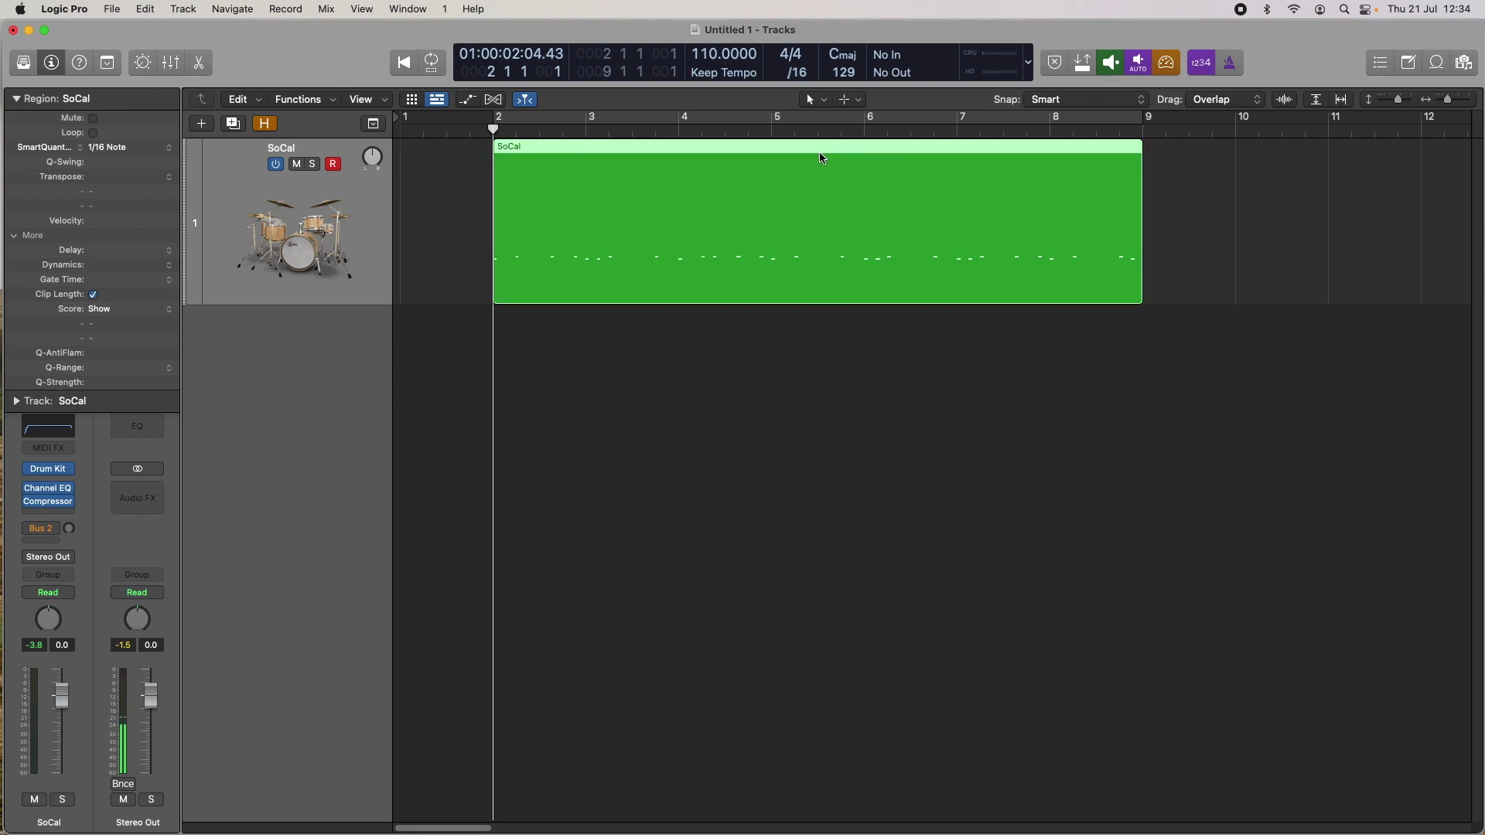
key("super+Left")
key("super+Left")
key("super+Left")
key("super+Left")
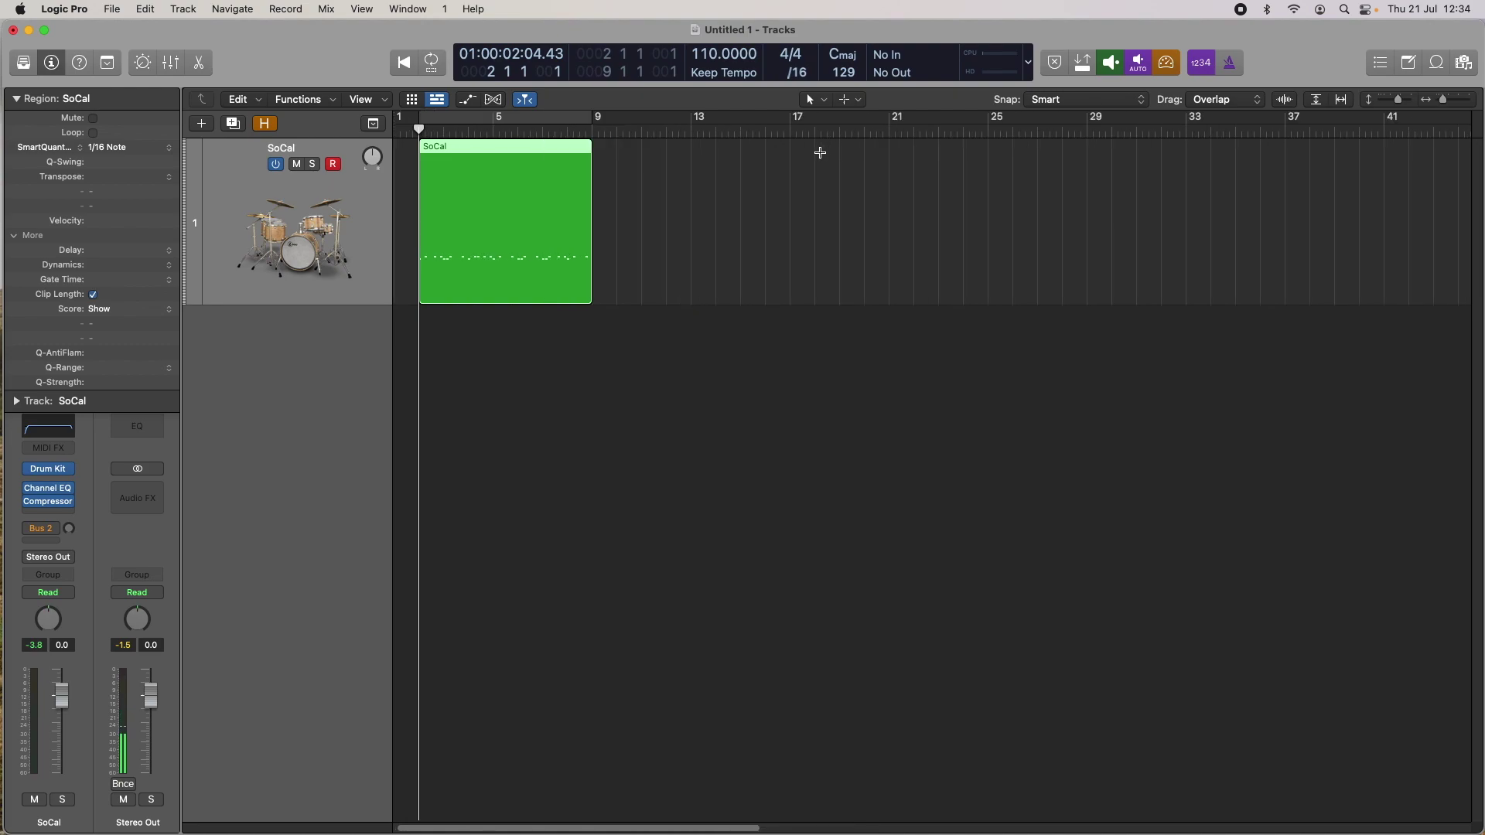
key("super+Right")
key("super+Right")
key("super+Right")
key("super+Right")
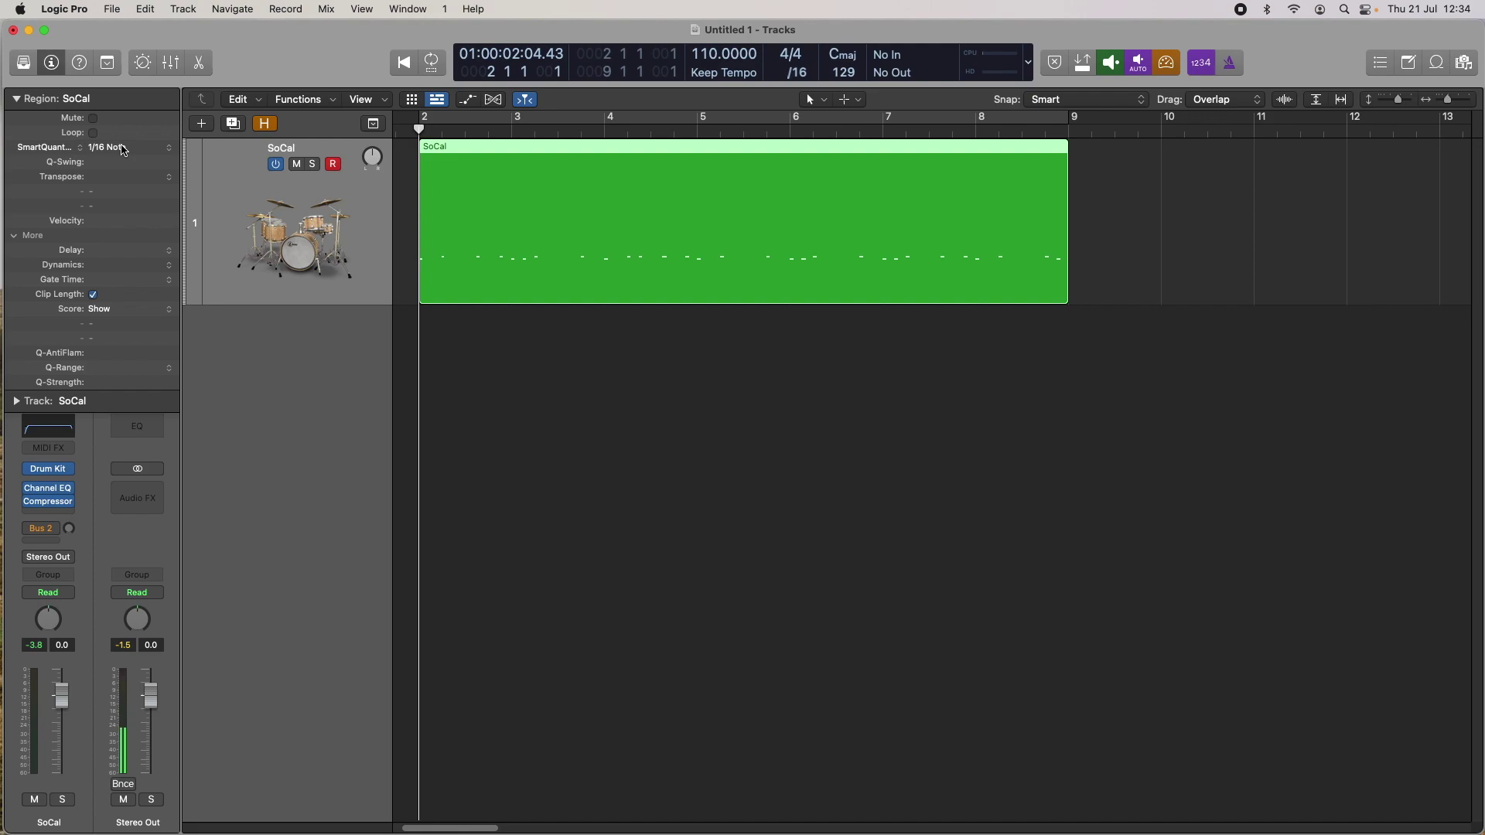
Open the SoCal region in the Piano Roll and switch on MIDI In step input.
double_click(507, 143)
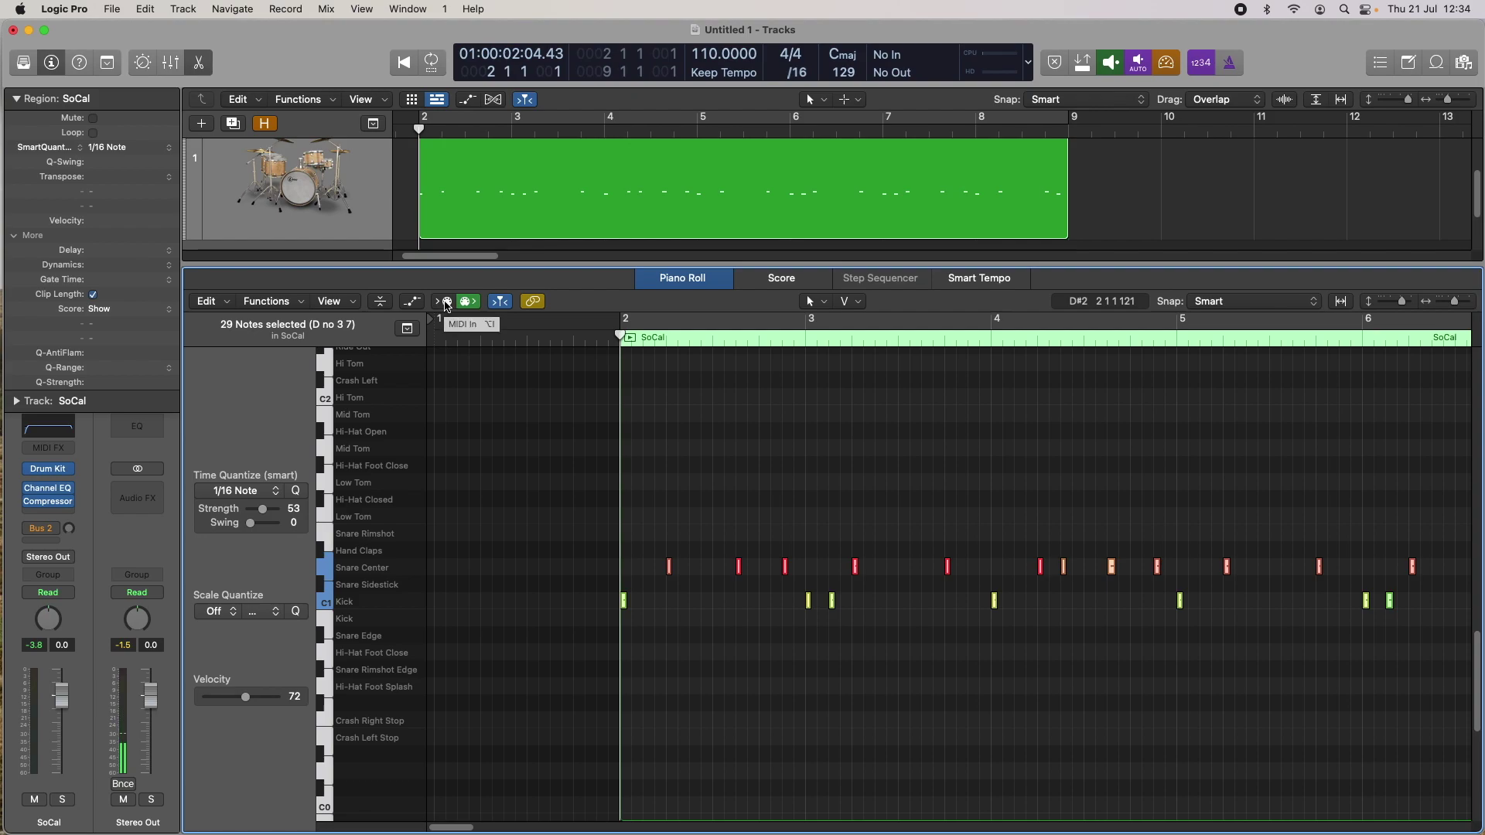
left_click(446, 302)
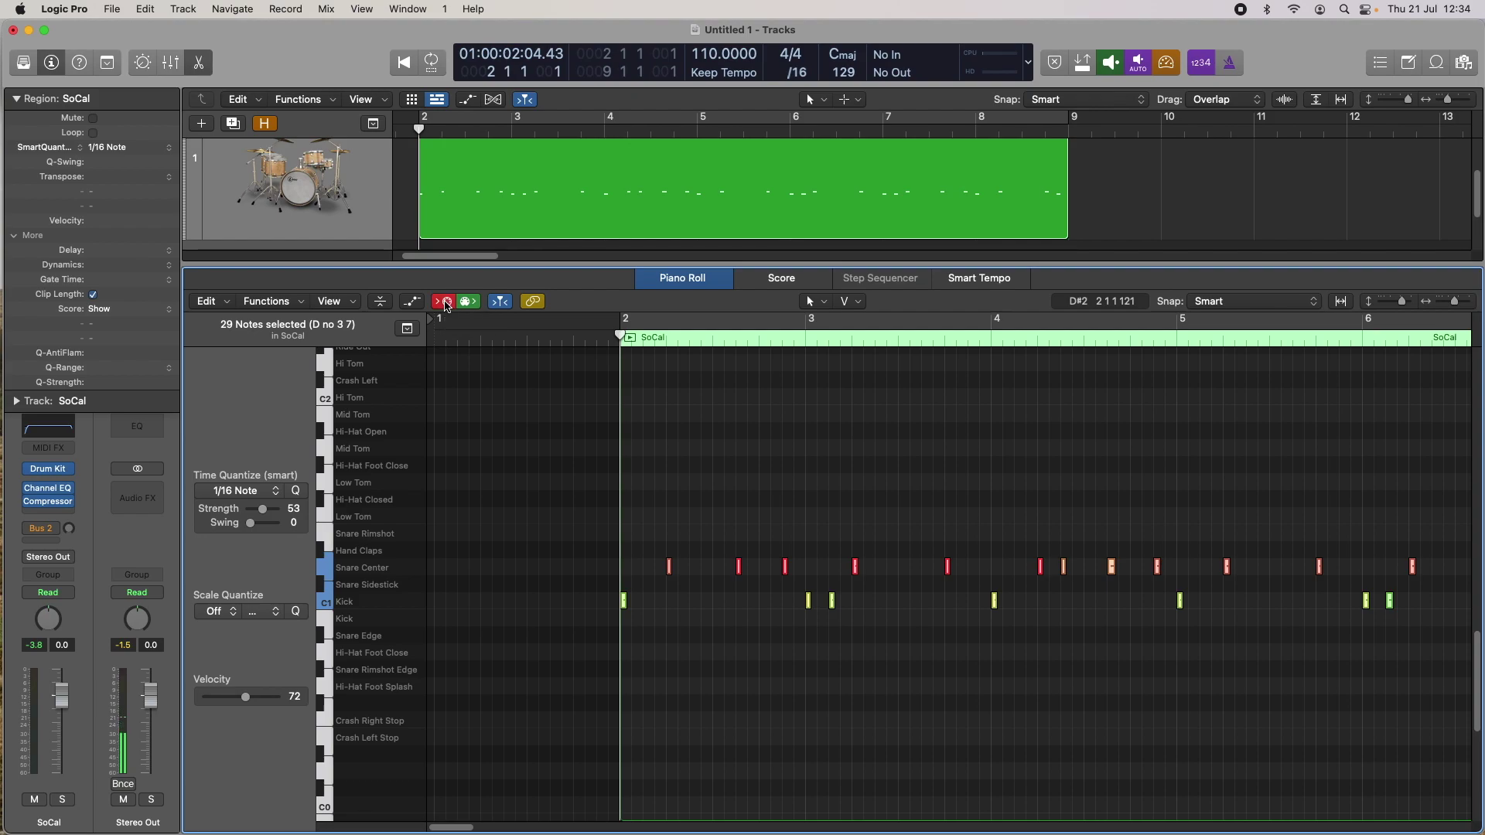